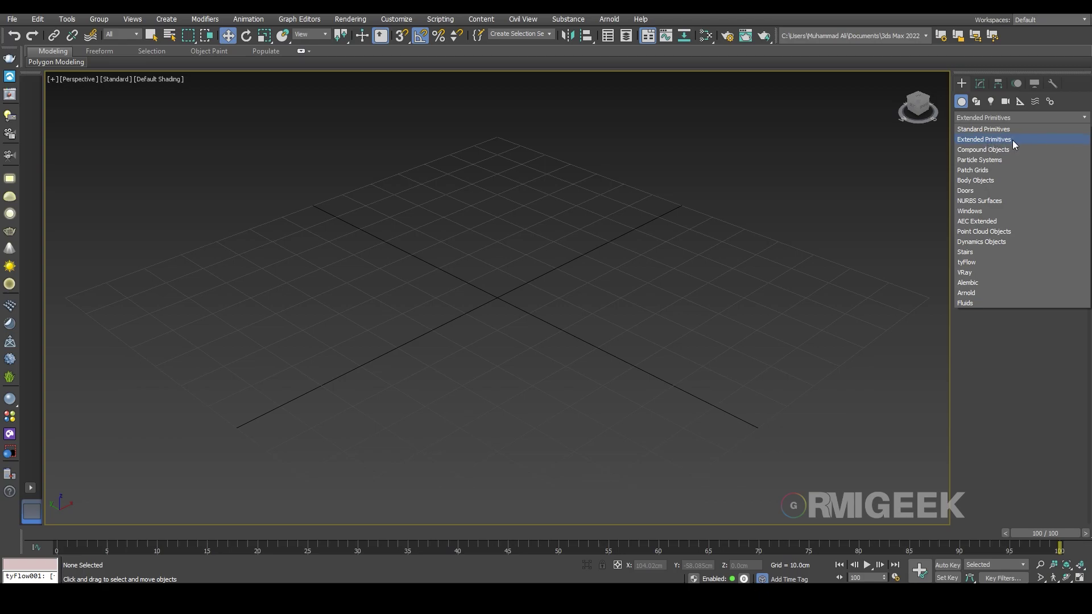
Create a Torus Knot extended primitive at the grid centre, about 27.8 cm in radius with a cross-section radius of about 11.4 cm.
left_click(983, 139)
left_click(1052, 159)
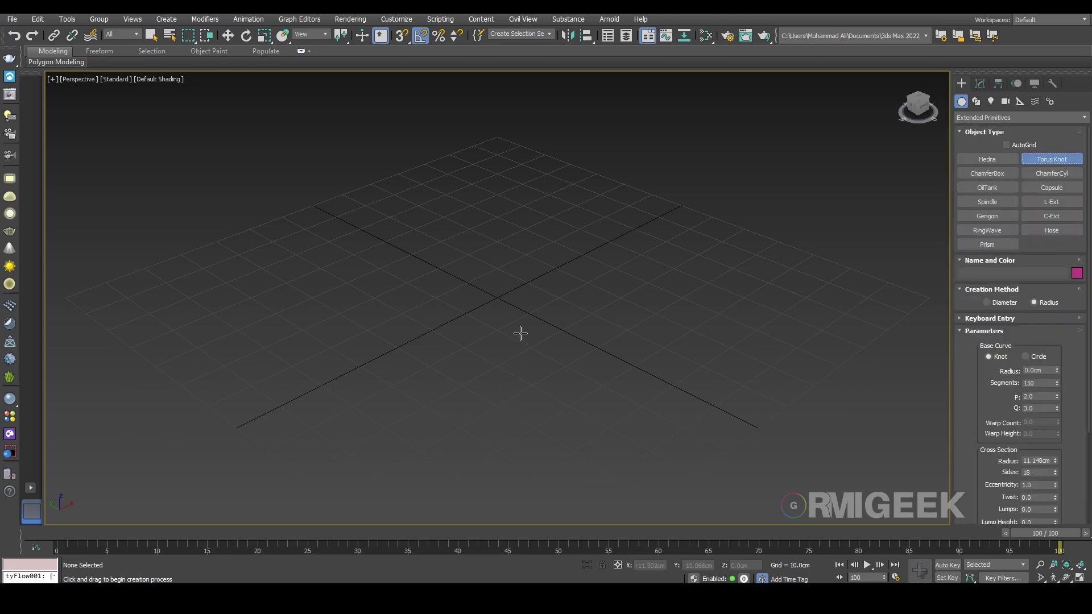
left_click_drag(498, 295, 534, 364)
left_click(533, 329)
Set the torus knot's base curve radius to 30 cm and its cross-section radius to 9 cm.
left_click(979, 85)
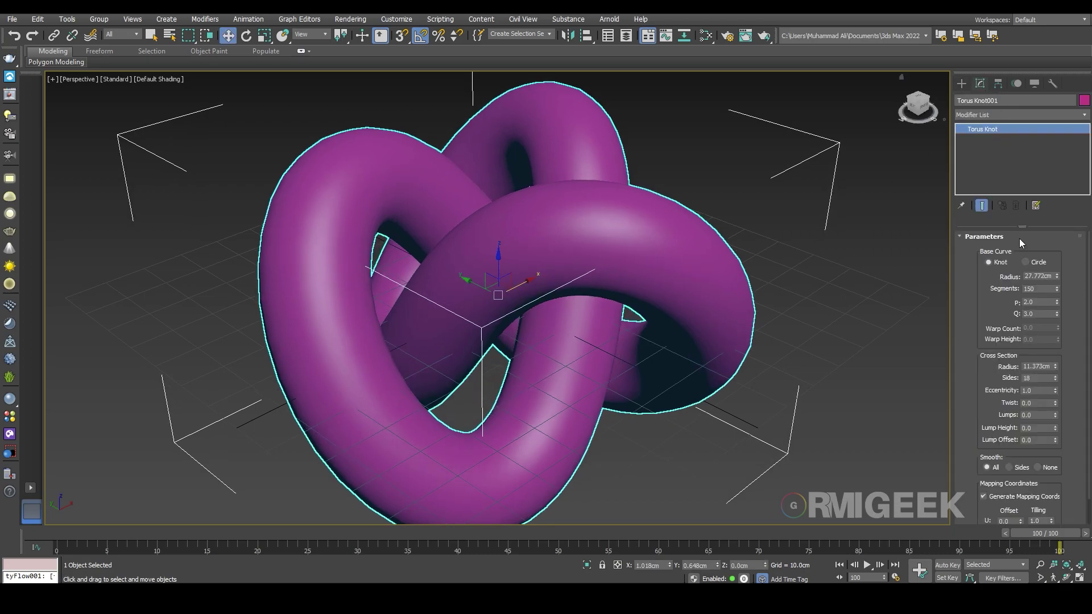
left_click(1043, 276)
type("30")
key("Tab")
key("Tab")
key("Tab")
key("Tab")
key("Tab")
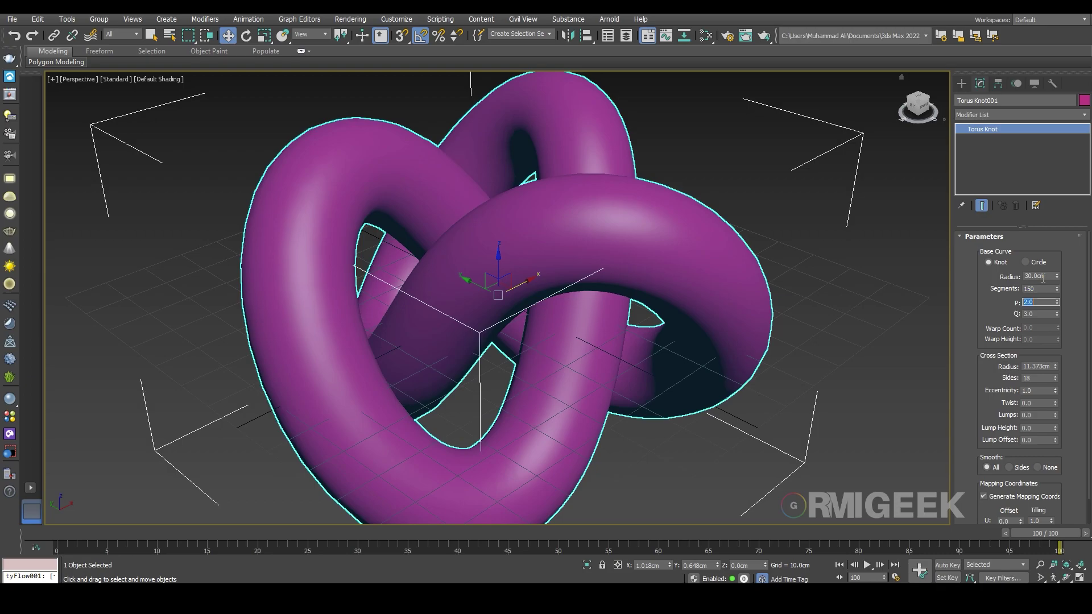
key("shift+Tab")
type("9")
key("Return")
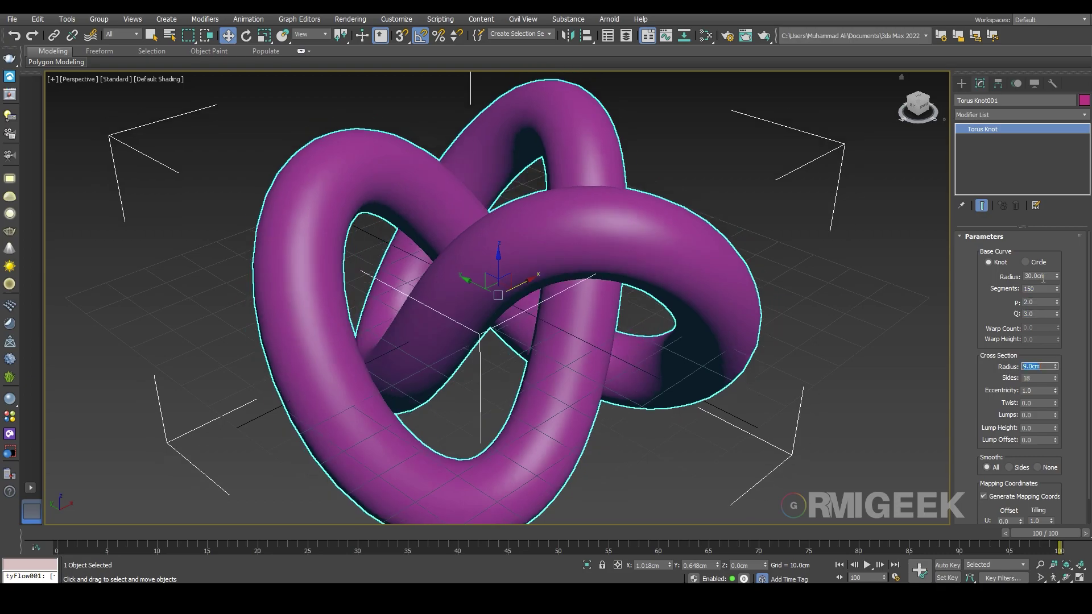
Move the torus knot to the world origin at X 0, Y 0, Z 0.
scroll(899, 318, "down", 4)
middle_click_drag(896, 319, 861, 327, "alt")
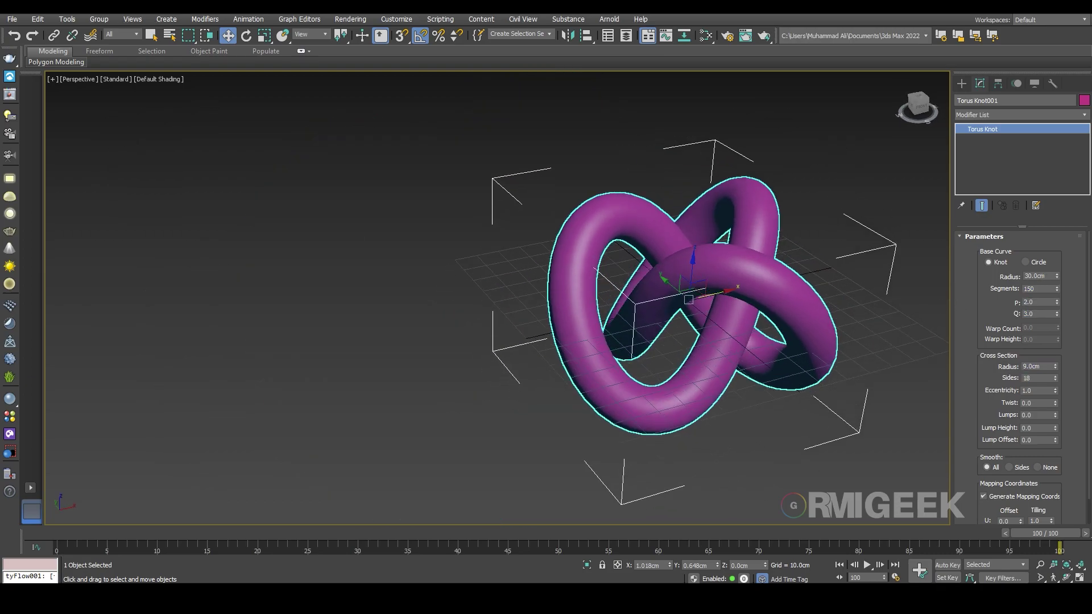
double_click(660, 567)
type("0")
key("Tab")
type("0")
key("Tab")
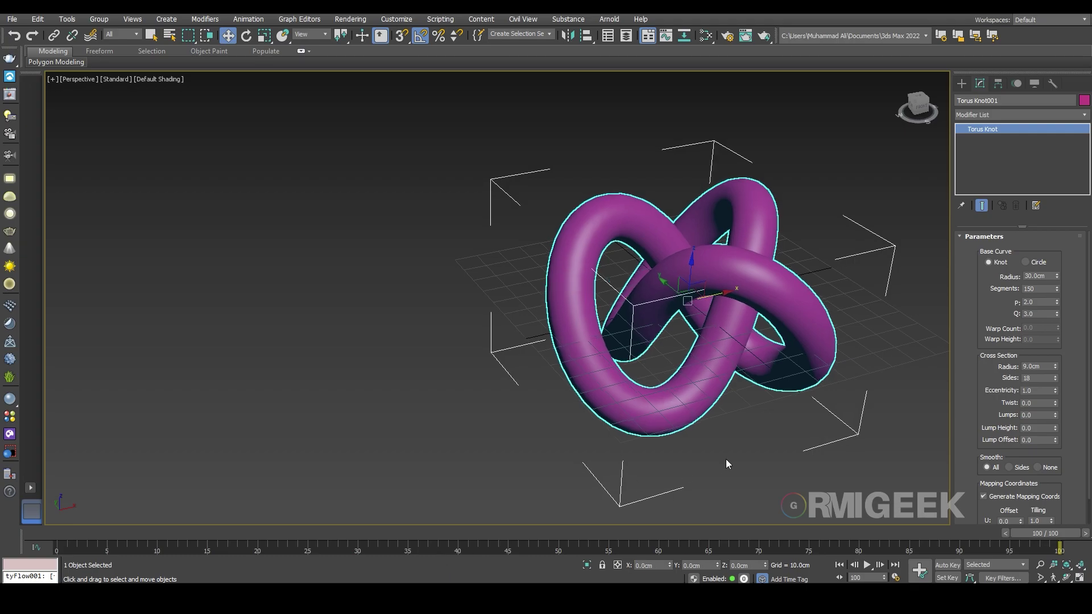
Clone the torus knot in place as an independent copy named Torus Knot002.
middle_click_drag(725, 459, 609, 468)
left_click(609, 467)
middle_click_drag(703, 294, 721, 319)
left_click(559, 301)
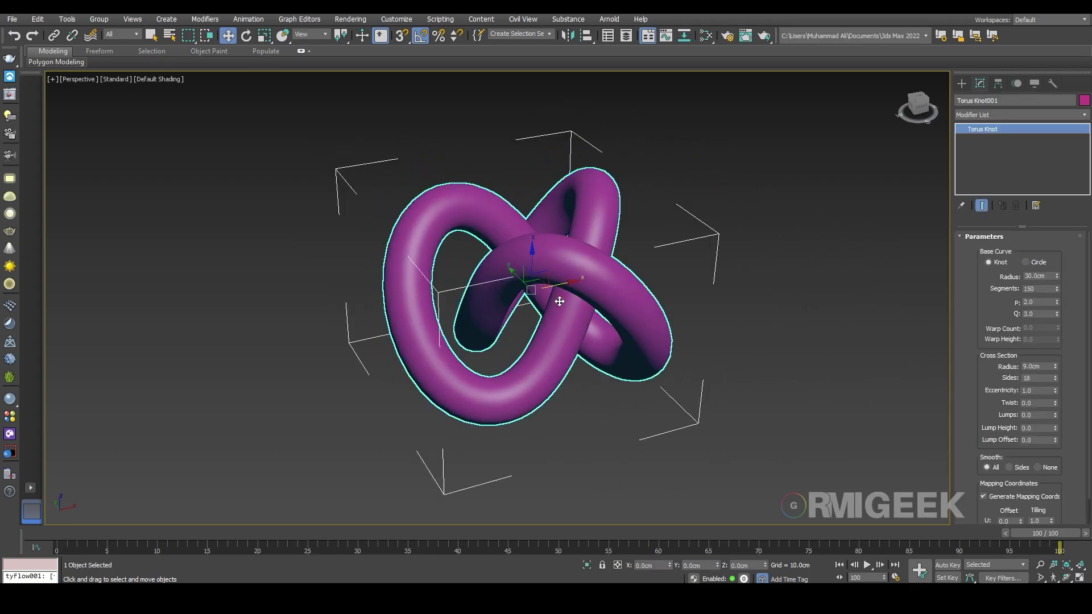
key("ctrl+v")
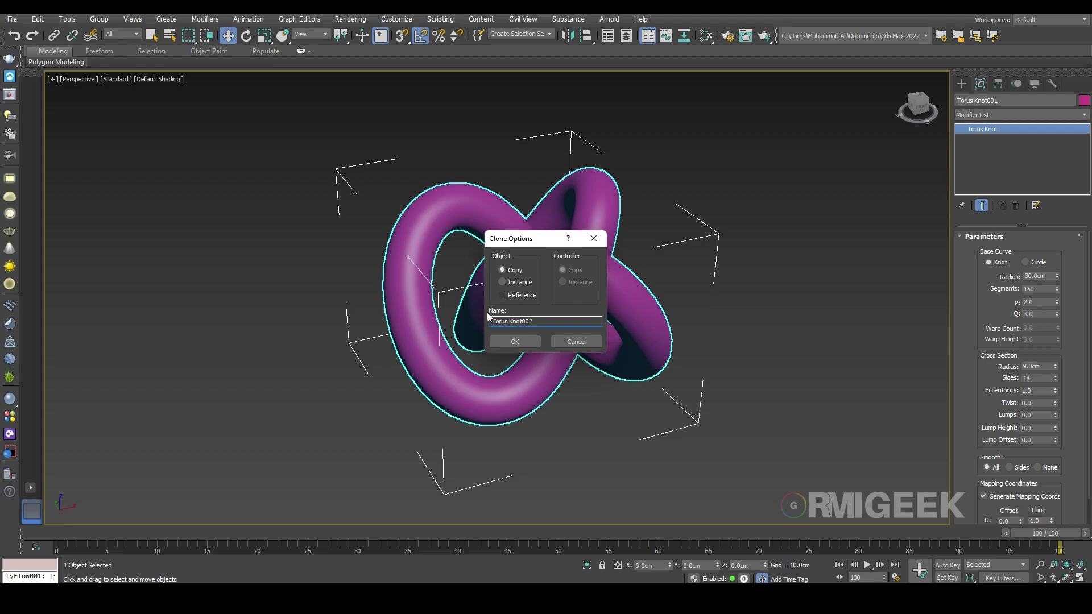
left_click(509, 345)
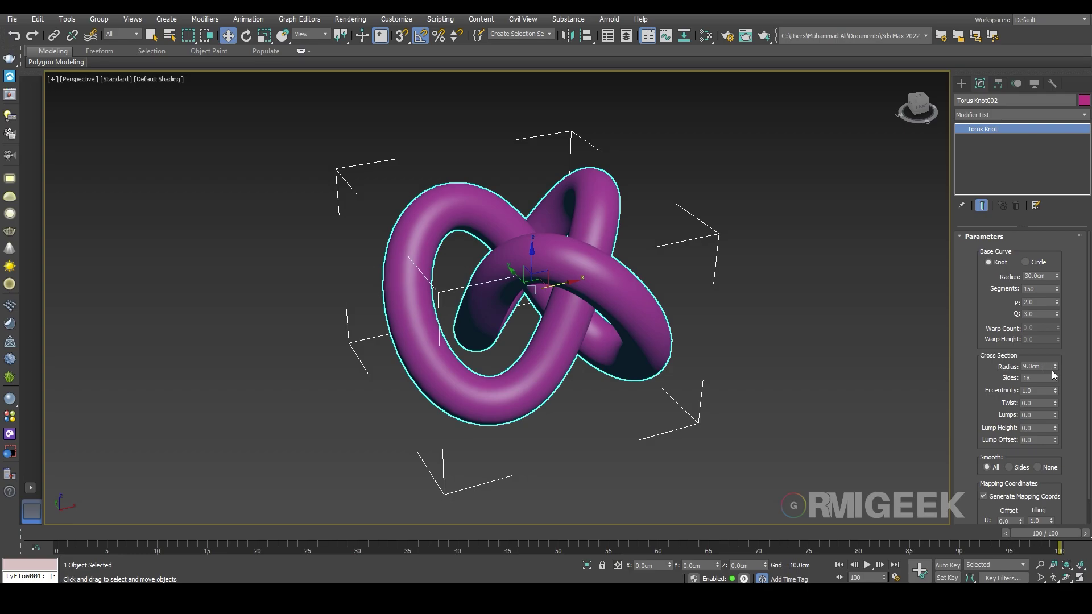
Show the scene in wireframe, set the cloned knot's cross-section radius to 0.3 cm, and convert it to an Editable Poly.
key("F3")
left_click_drag(1055, 366, 1056, 422)
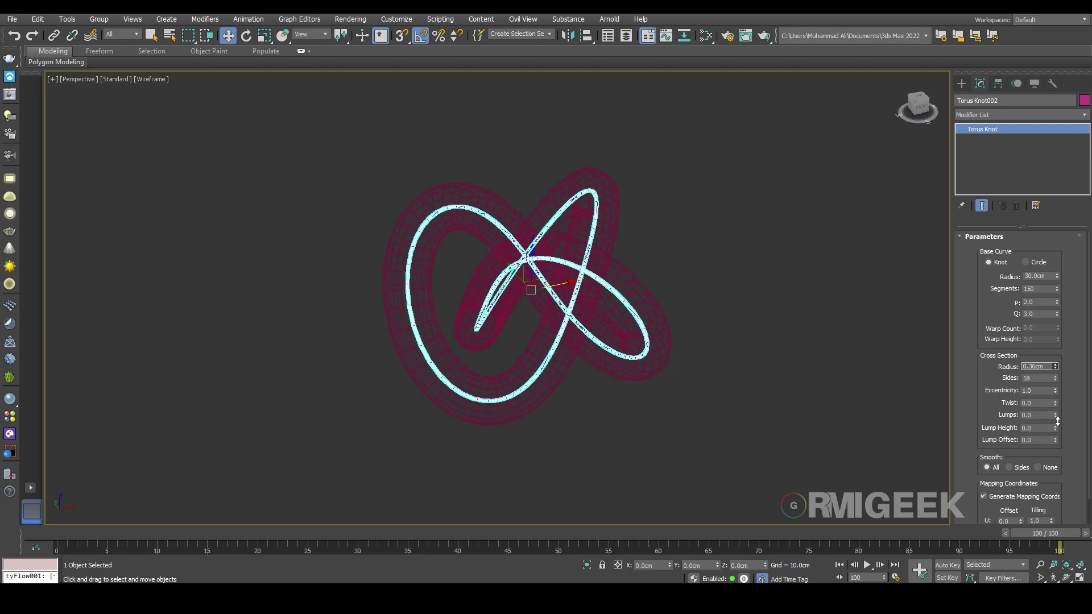
left_click_drag(1028, 367, 1043, 365)
type("0.3")
key("Return")
right_click(984, 168)
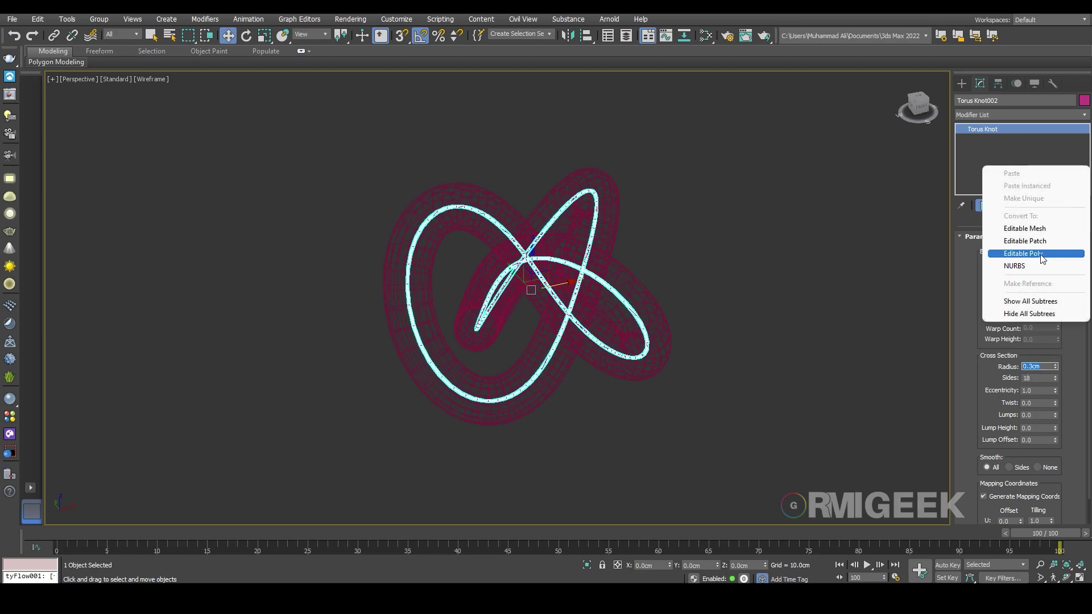
left_click(1045, 257)
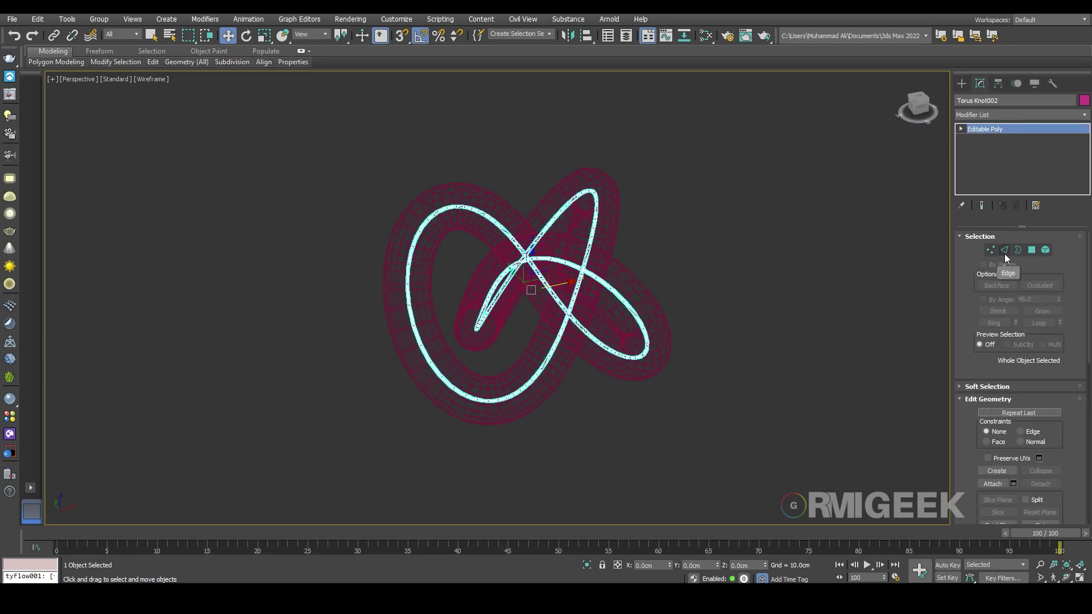
Select a lengthwise edge loop along the thin knot and create a smooth shape named Shape001 from it.
left_click(1004, 251)
scroll(489, 295, "up", 10)
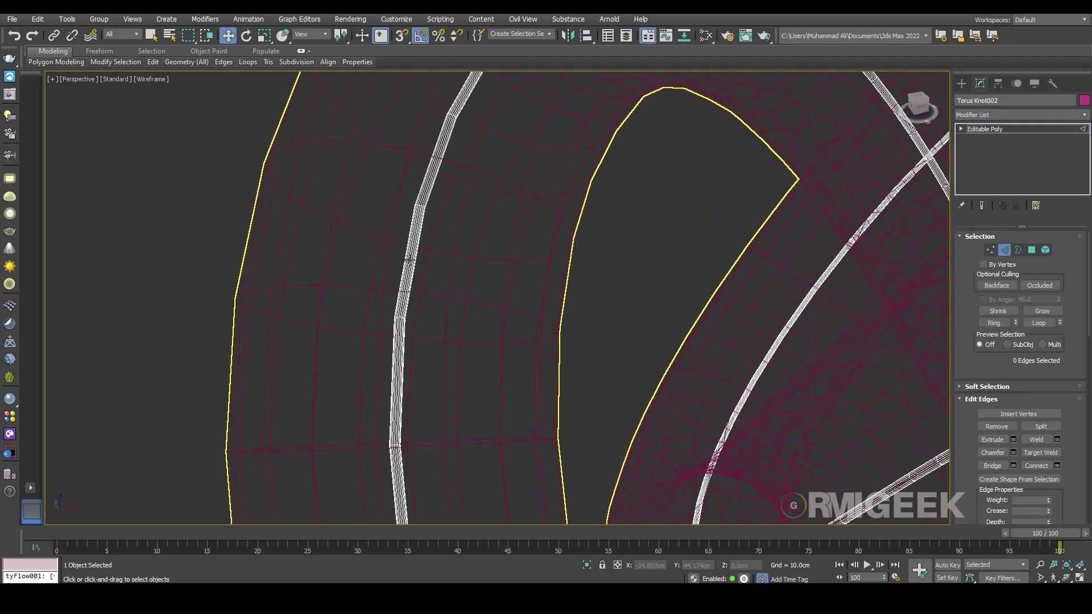
scroll(401, 248, "up", 3)
double_click(401, 247)
scroll(402, 248, "down", 15)
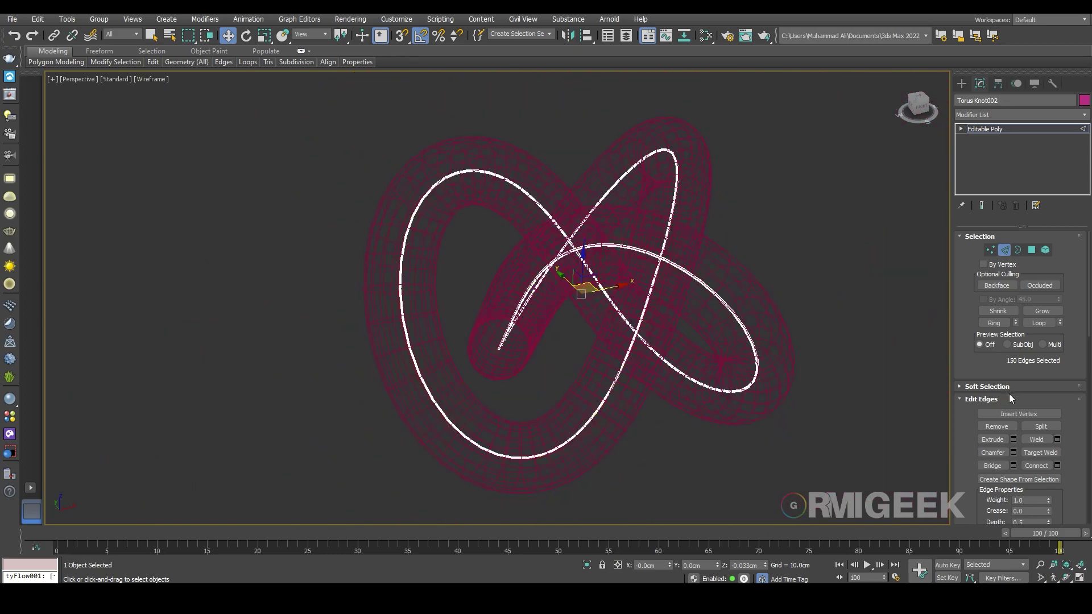
left_click(1042, 481)
left_click(523, 316)
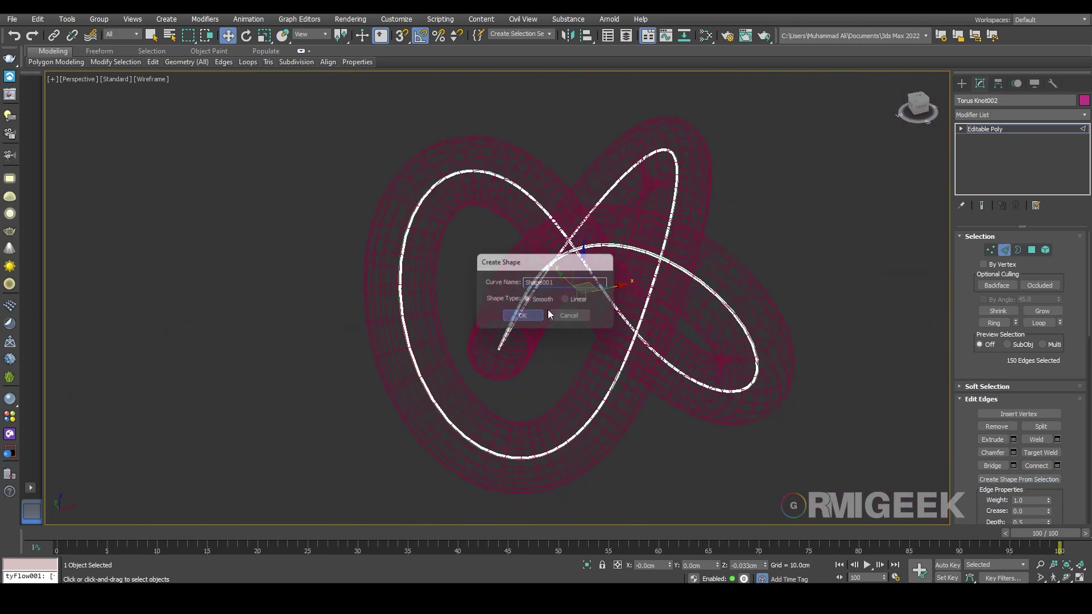
Delete the thin Torus Knot002 mesh and check the extracted Shape001 spline by selecting it.
left_click(1005, 250)
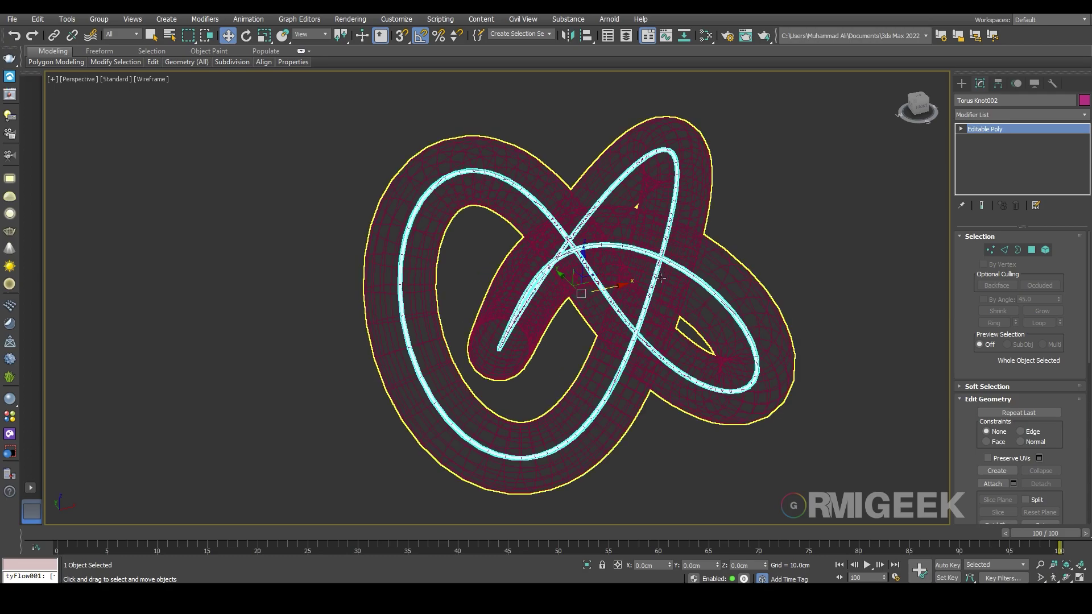
left_click(678, 262)
left_click(828, 257)
scroll(449, 168, "up", 7)
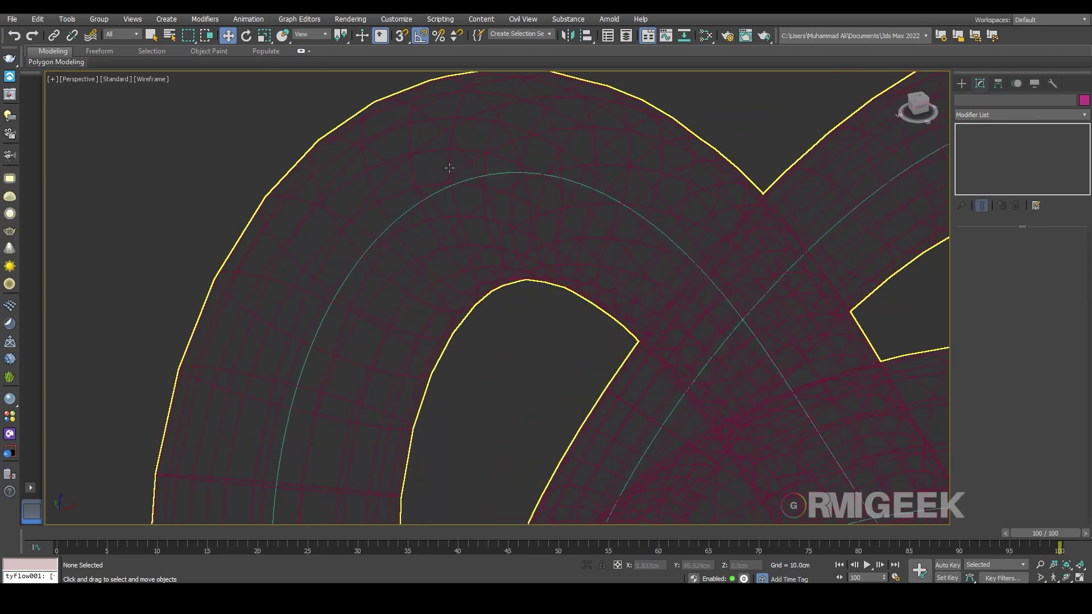
left_click(431, 214)
scroll(522, 254, "down", 10)
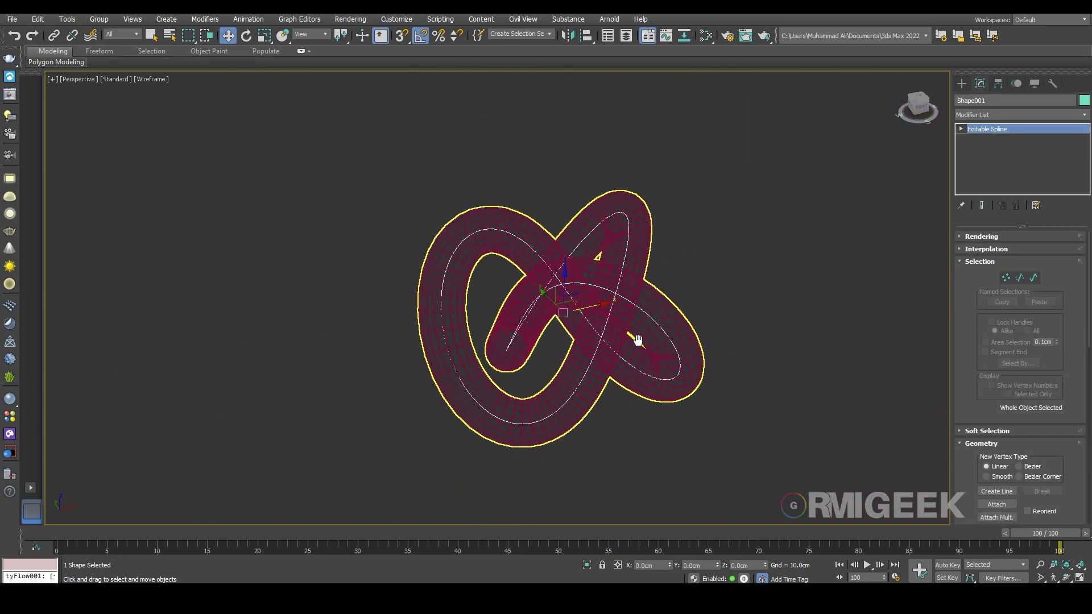
left_click(779, 448)
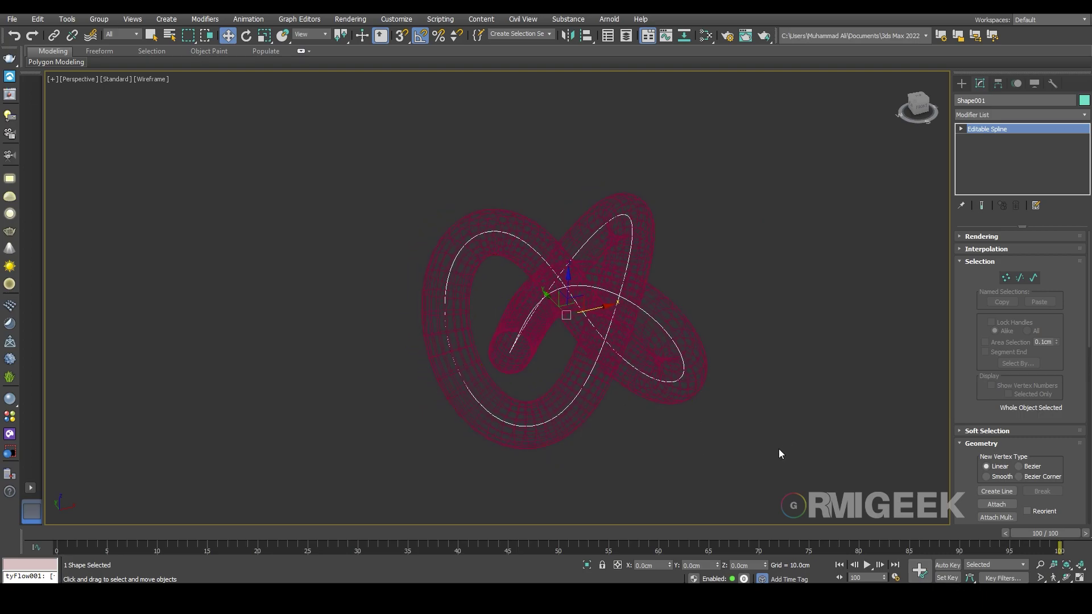
Return to shaded display, create a tyFlow object beside the knot, and open its editor resized clear of the knot.
left_click(961, 84)
key("F3")
left_click(1018, 117)
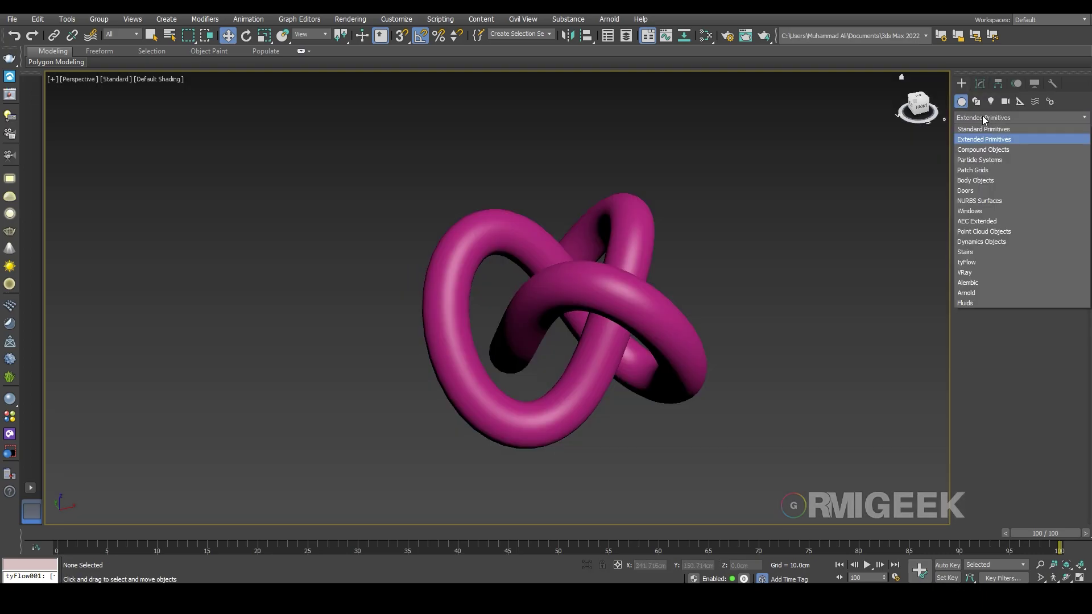
left_click(983, 127)
middle_click_drag(944, 227, 857, 233)
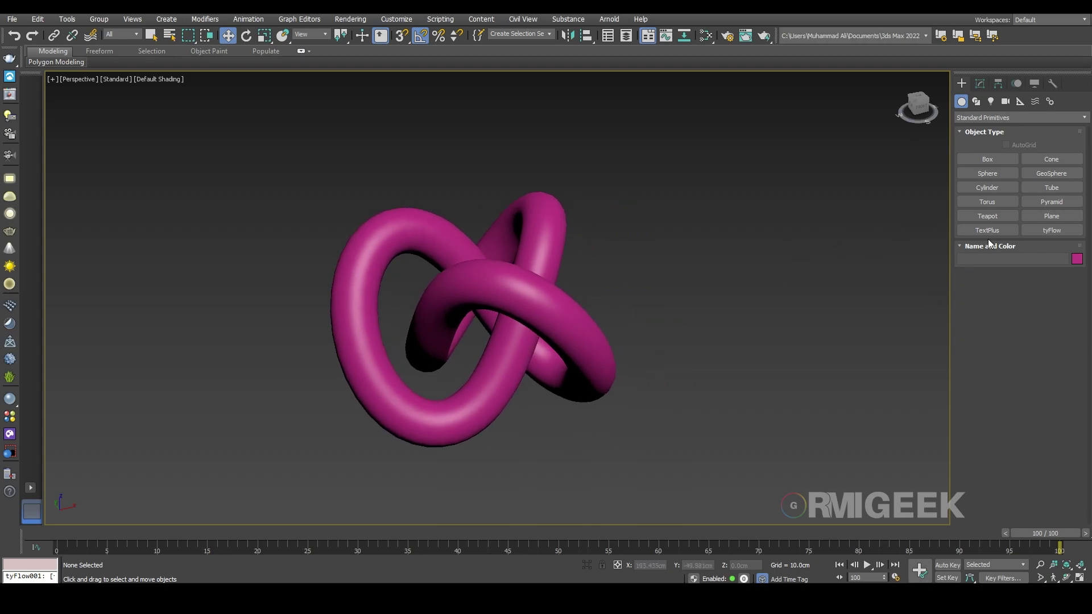
left_click(1058, 232)
left_click(801, 341)
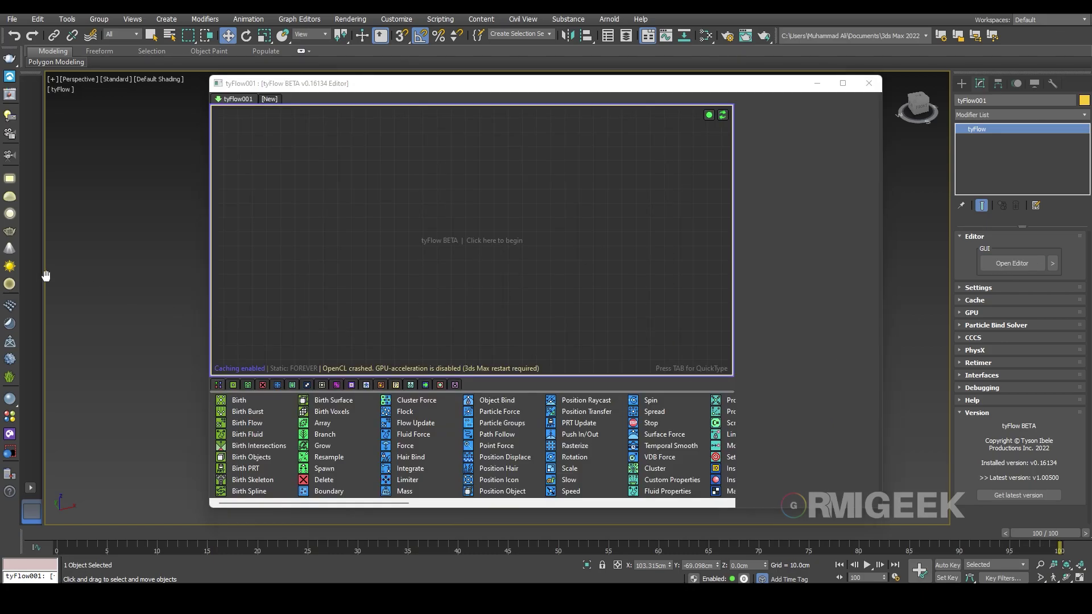
left_click_drag(211, 310, 461, 310)
left_click_drag(672, 91, 882, 90)
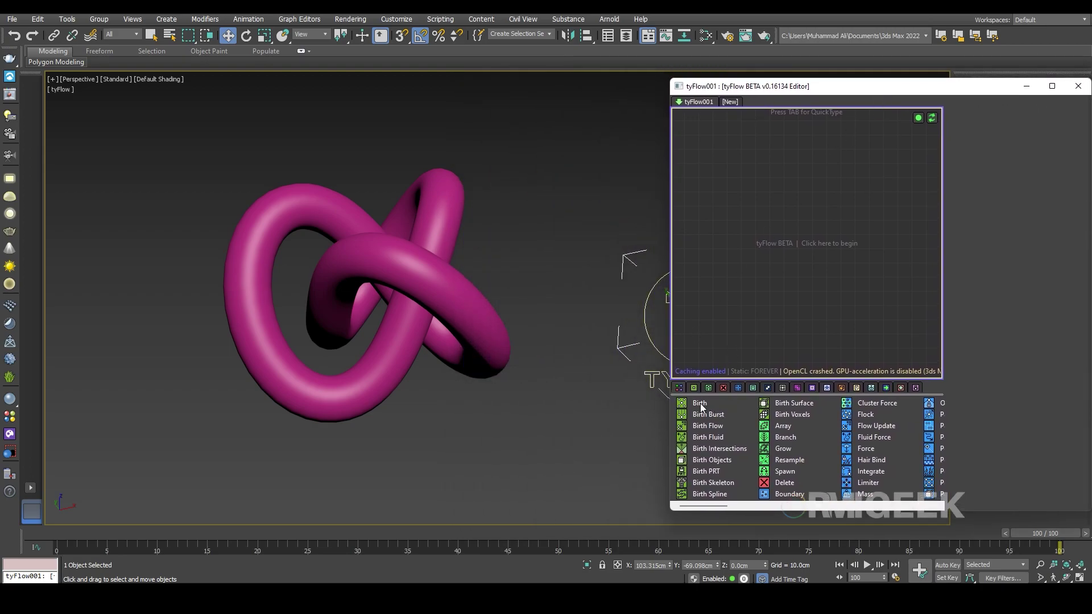
Add a Birth operator in a new tyFlow event, with end frame 0 and a total of 2000 particles.
left_click_drag(701, 404, 790, 233)
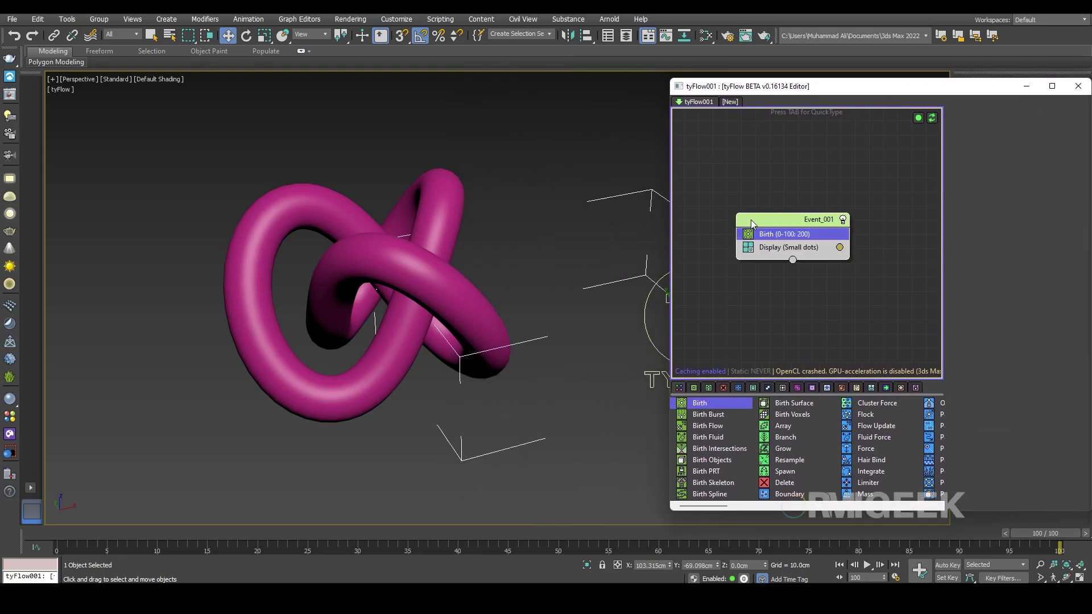
double_click(1046, 137)
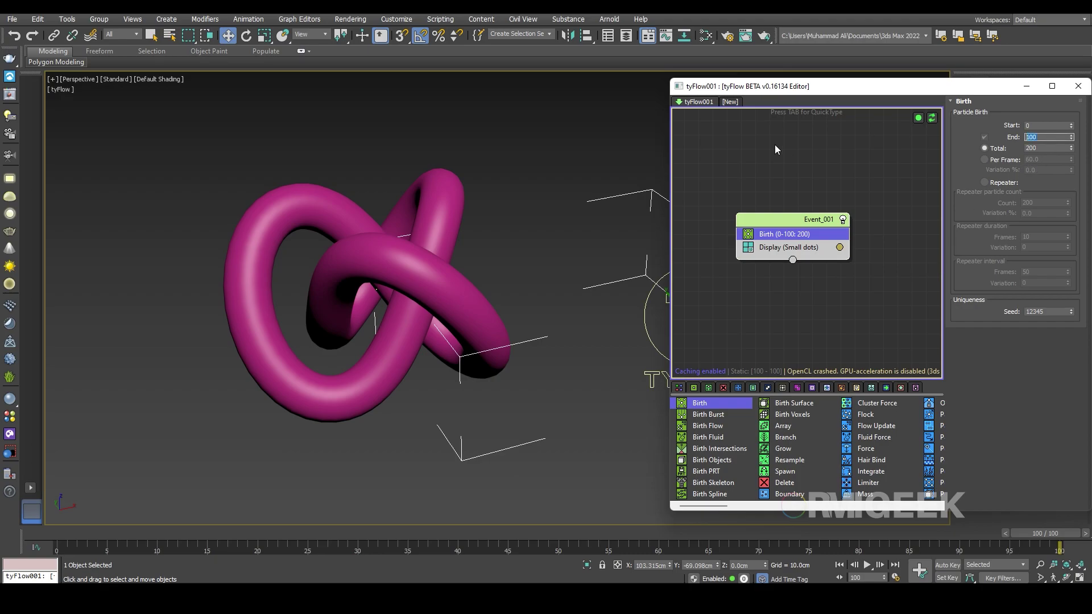
type("0")
key("Tab")
type("2000")
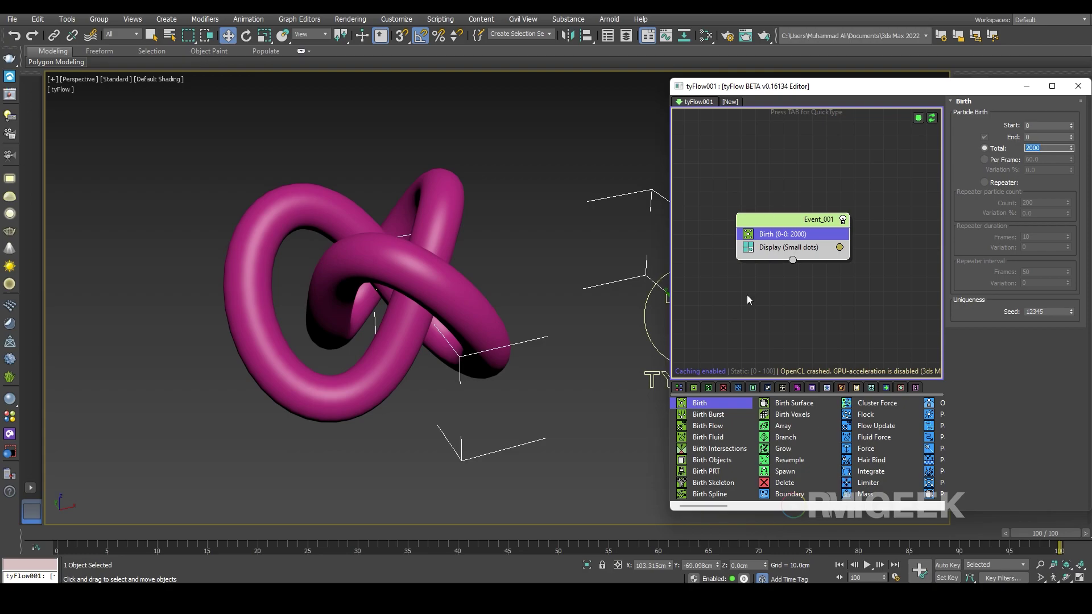
Add a Position Object operator below Birth in Event_001 and pick Torus Knot001 as its object.
scroll(862, 483, "down", 3)
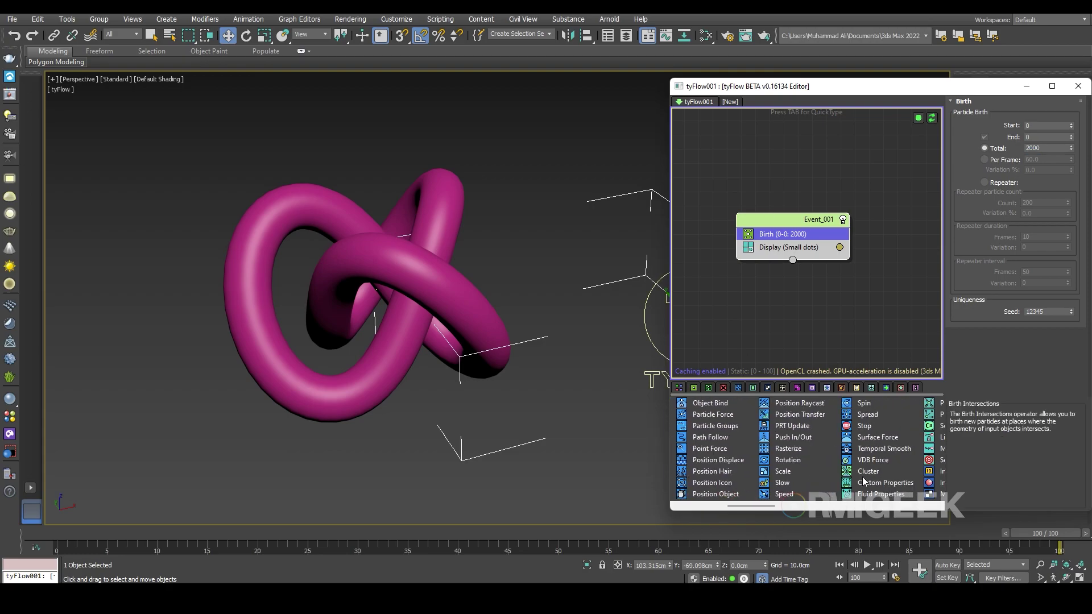
left_click_drag(720, 496, 778, 240)
middle_click_drag(535, 360, 564, 372)
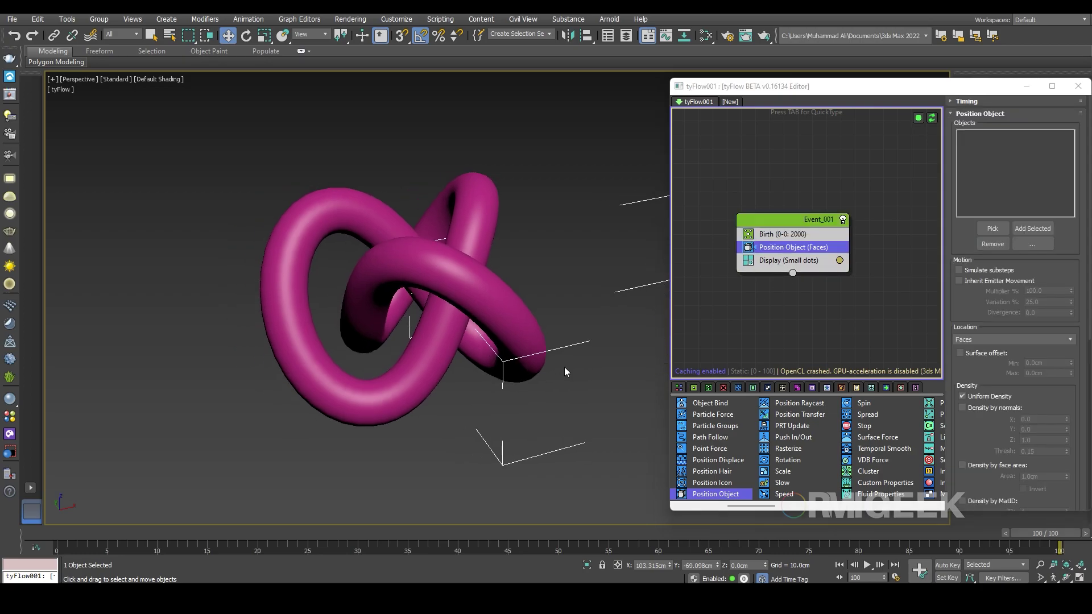
left_click(993, 228)
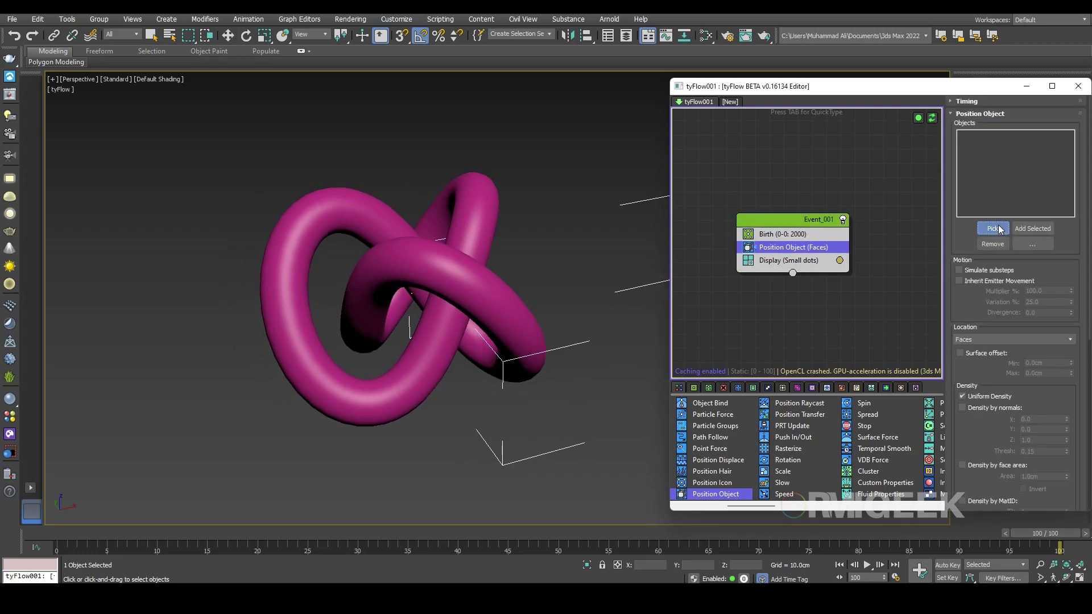
left_click(297, 234)
Hide the original torus knot in the viewport.
right_click(297, 234)
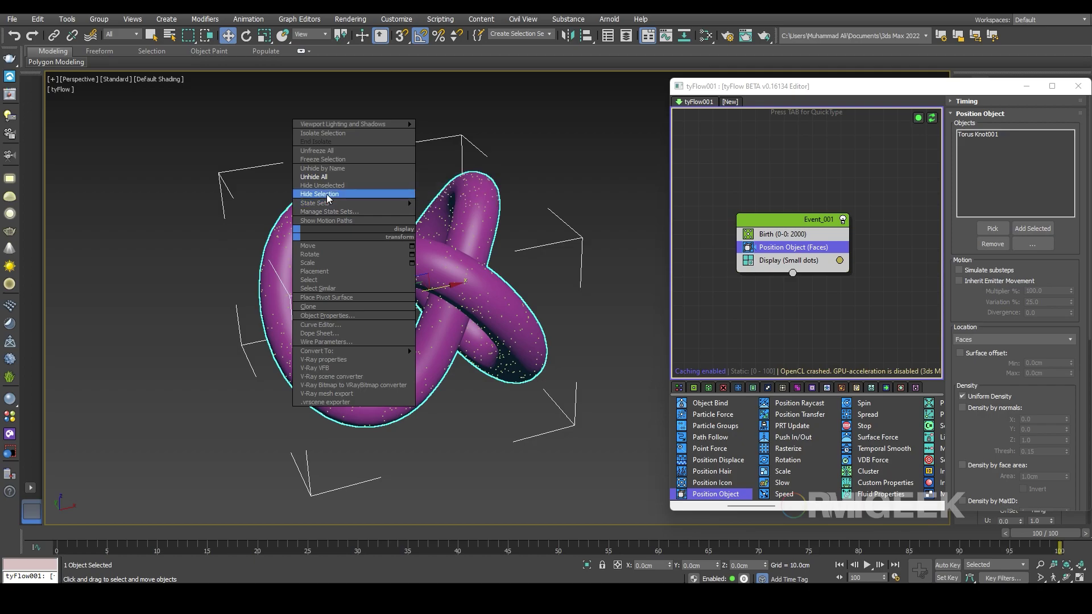
left_click(328, 194)
middle_click_drag(288, 391, 333, 406)
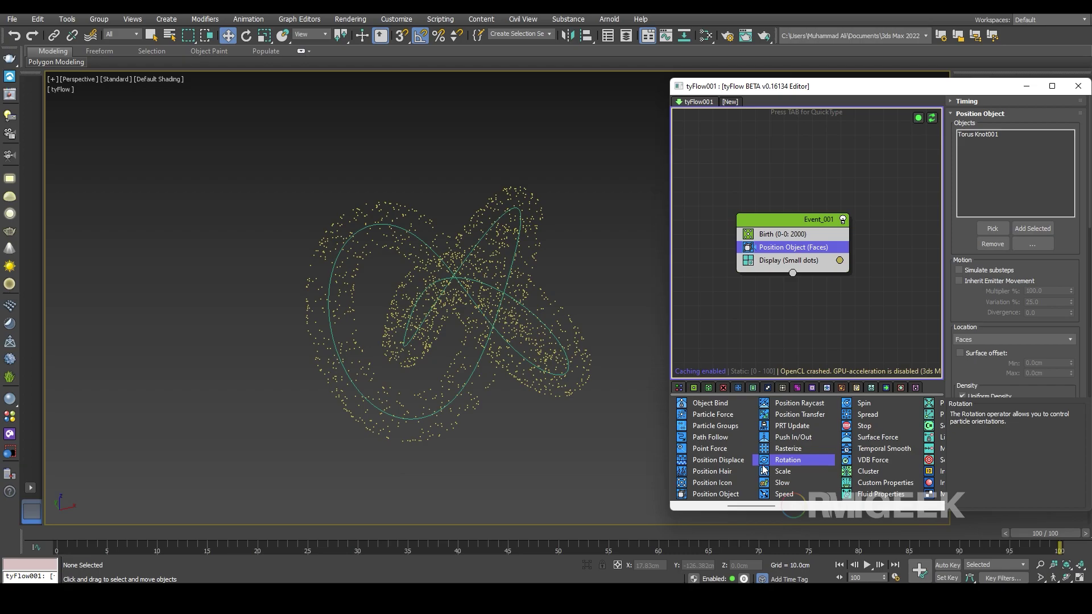
Add a Shape operator below Position Object and set its mesh type to the 3D Sphere (MidRes).
scroll(765, 470, "down", 2)
left_click_drag(889, 458, 795, 257)
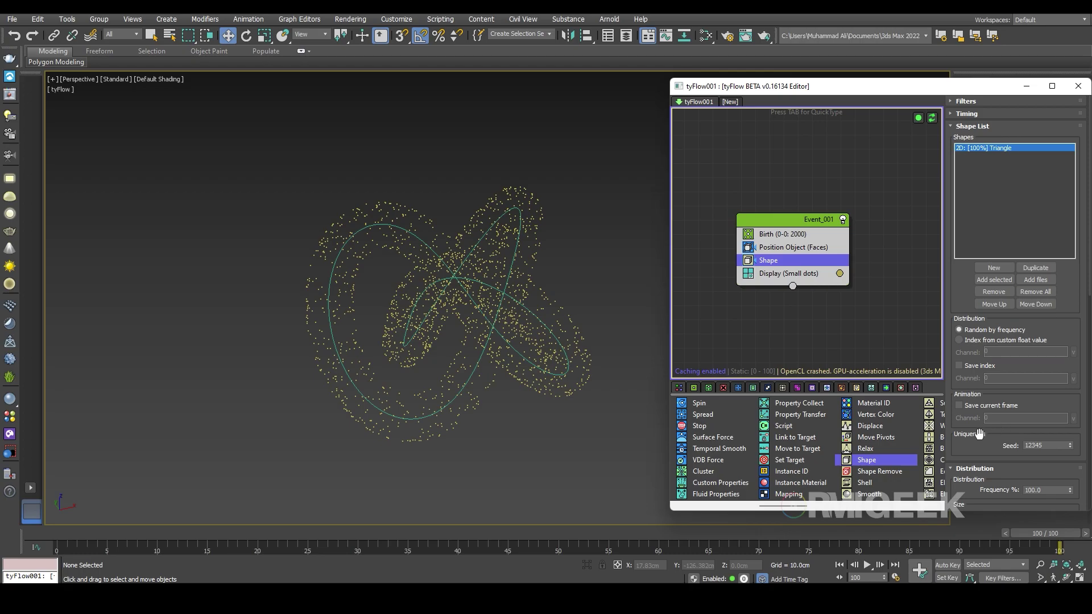
scroll(972, 432, "down", 5)
left_click(959, 437)
left_click(1013, 435)
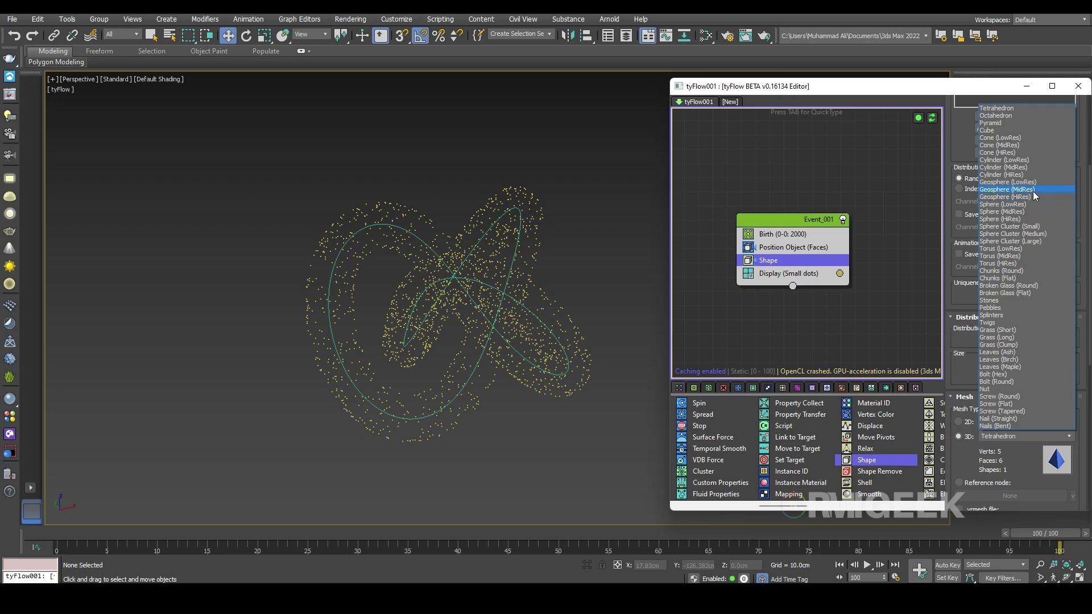
left_click(1029, 212)
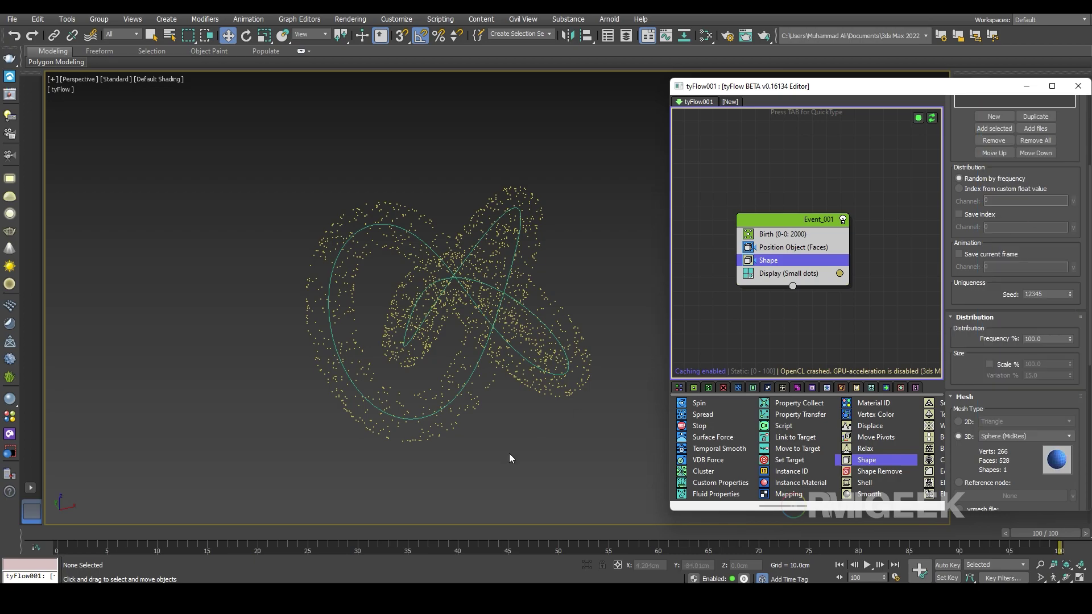
Set the Display operator's type to Geometry so the particles show as spheres.
left_click(807, 275)
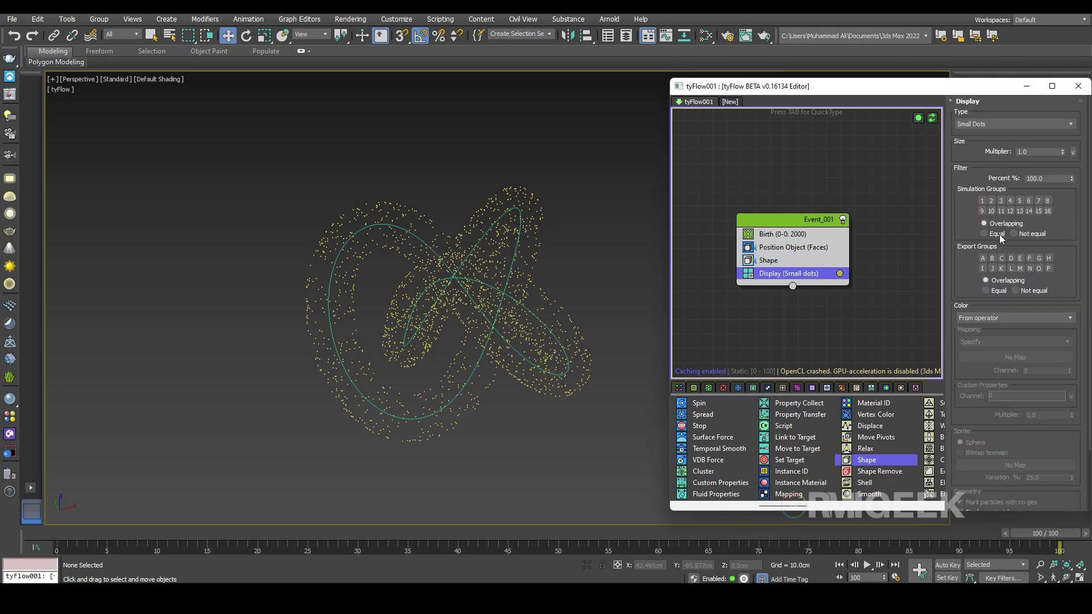
left_click(1019, 121)
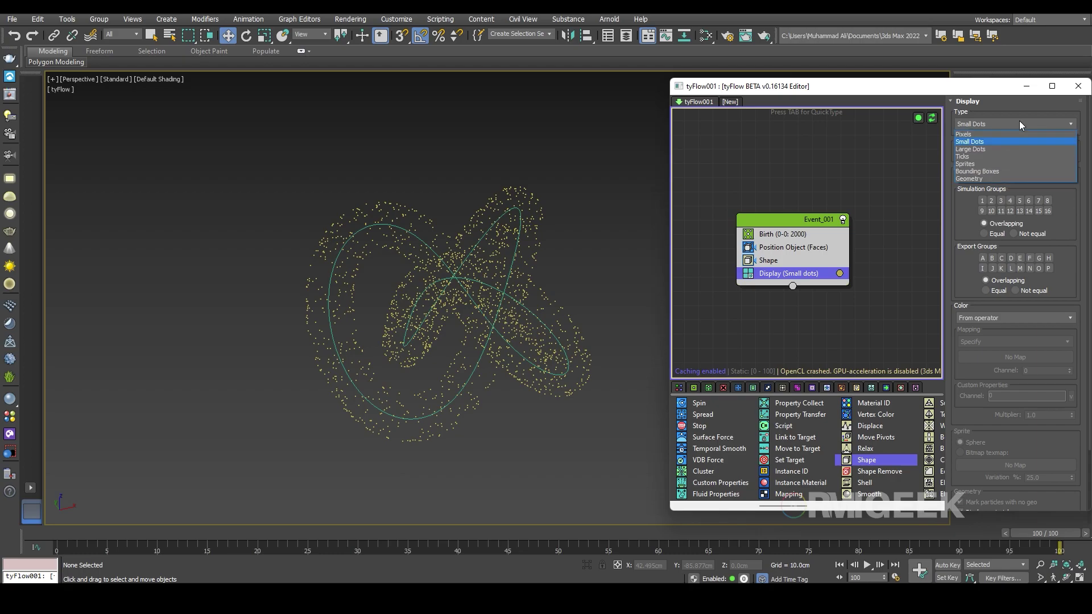
left_click(976, 179)
scroll(350, 231, "up", 8)
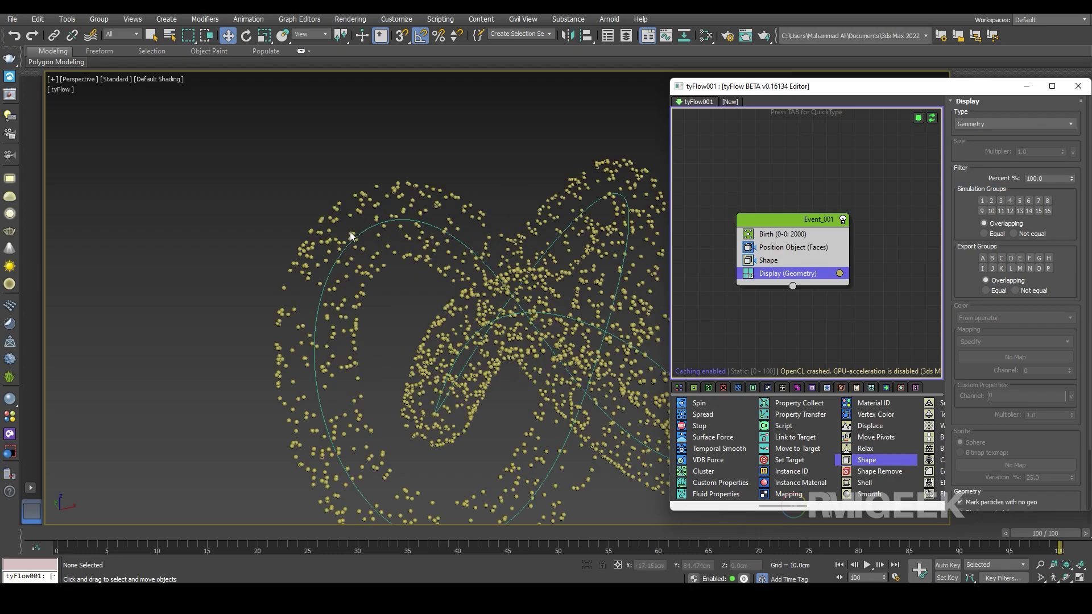
key("F4")
key("F4")
scroll(307, 230, "down", 8)
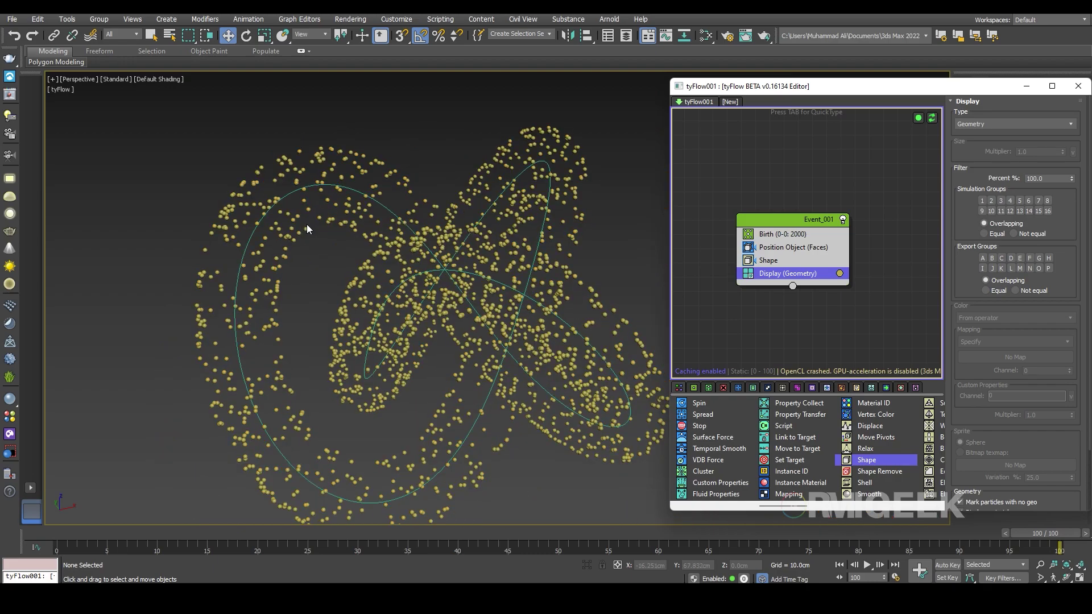
left_click_drag(219, 126, 339, 291)
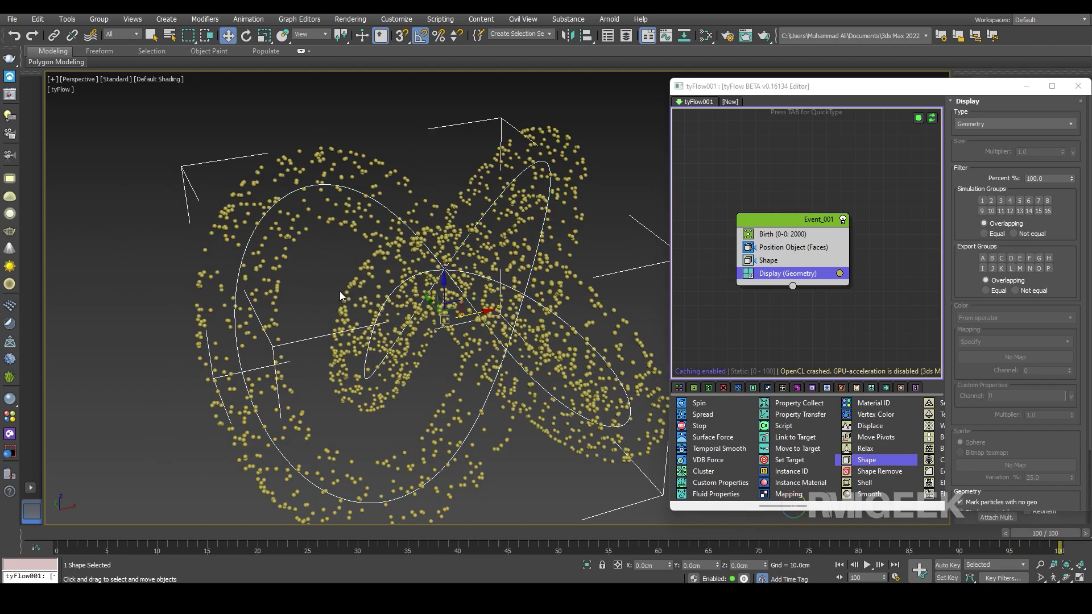
left_click(309, 278)
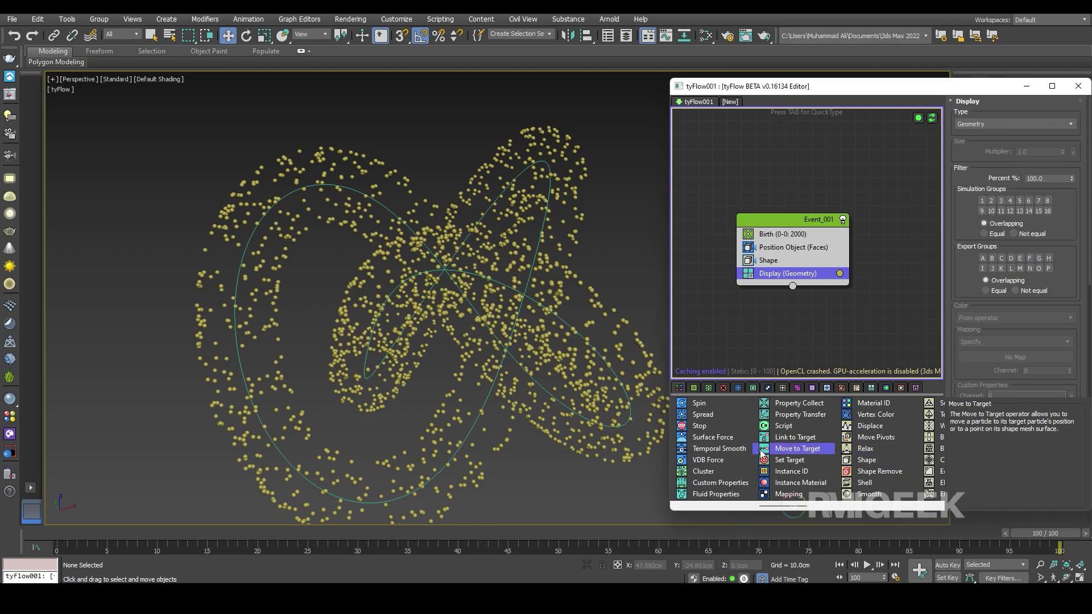
Add a Scale operator below Shape in Event_001 and set its uniform scale value to 200%.
scroll(761, 452, "up", 1)
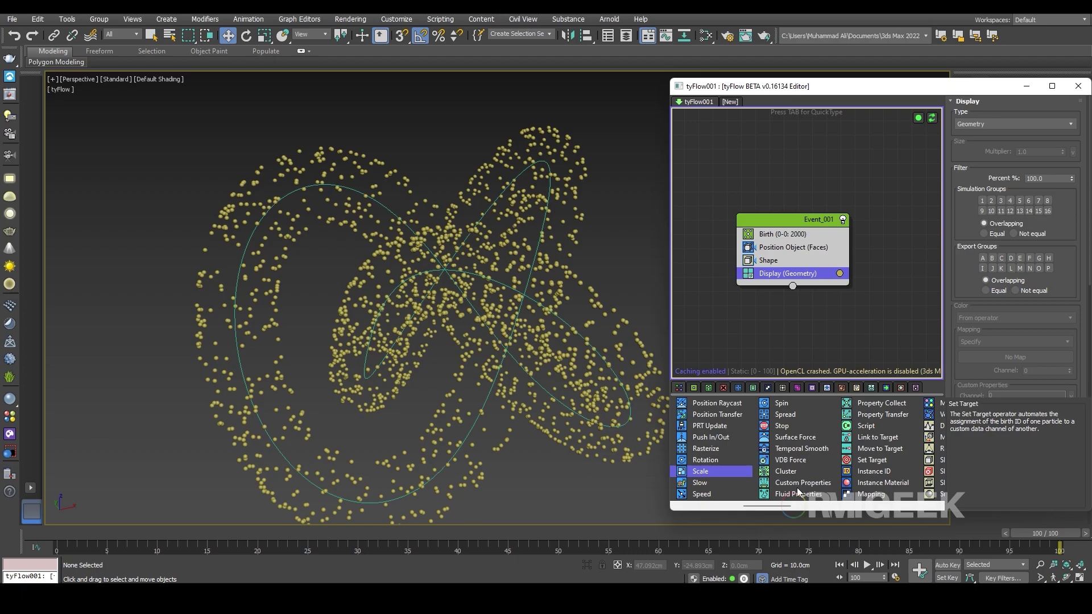
left_click_drag(706, 471, 793, 268)
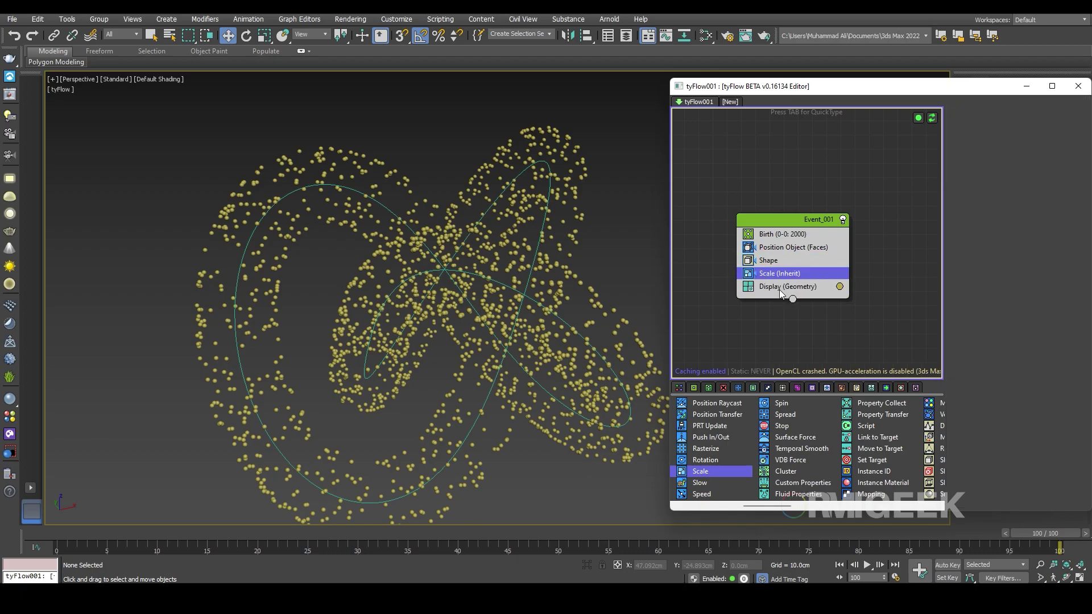
double_click(1030, 188)
type("300")
key("Return")
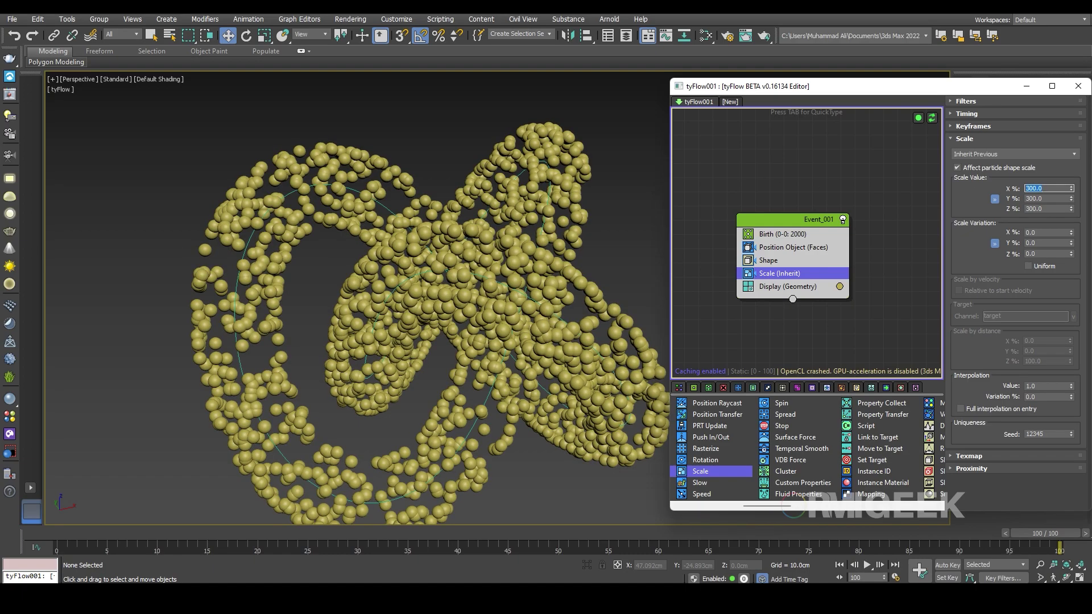
type("200")
key("Return")
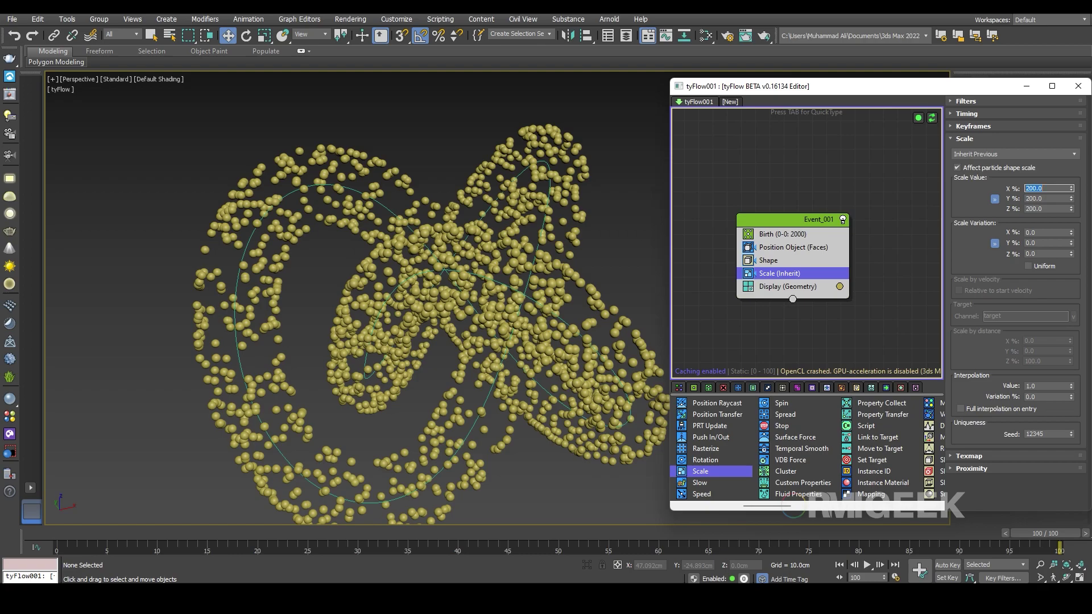
Unhide the torus knot in the viewport and select it.
right_click(600, 271)
left_click(616, 225)
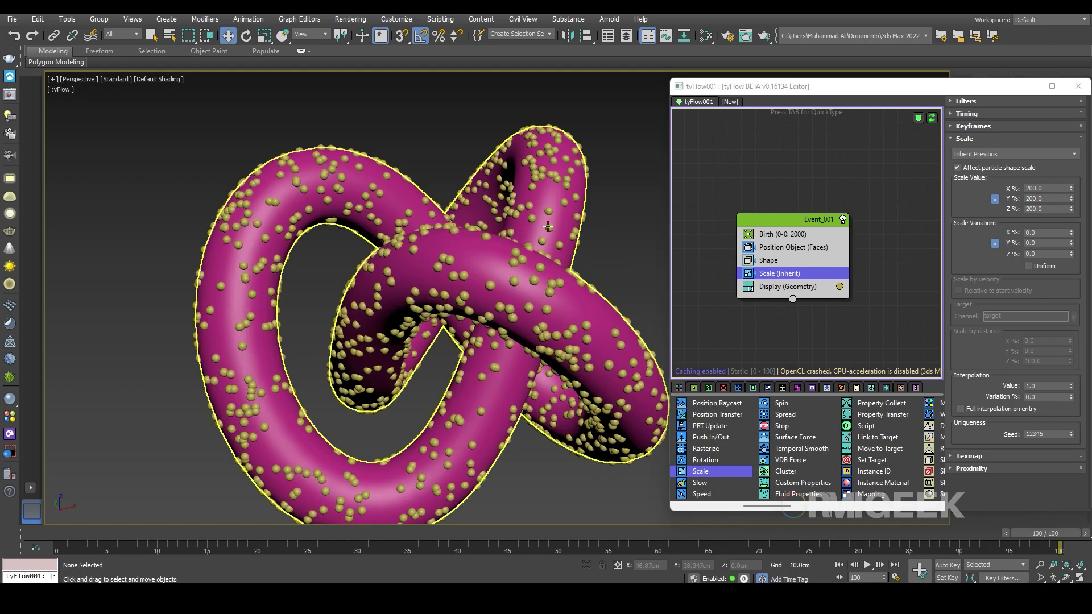
left_click(545, 205)
left_click(712, 320)
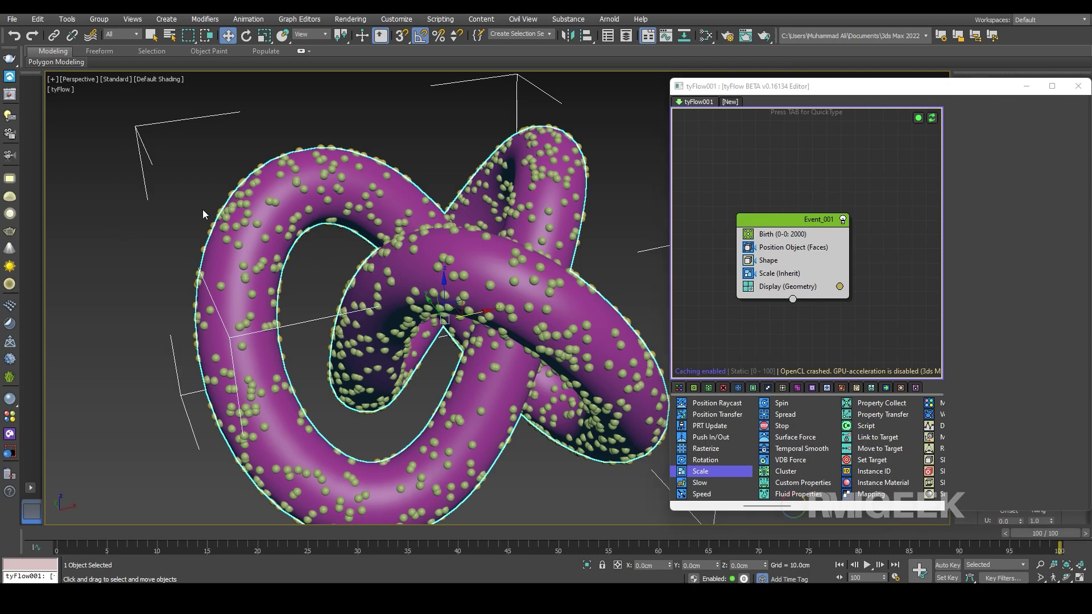
Set the Birth operator's total to 10000 particles.
left_click(769, 234)
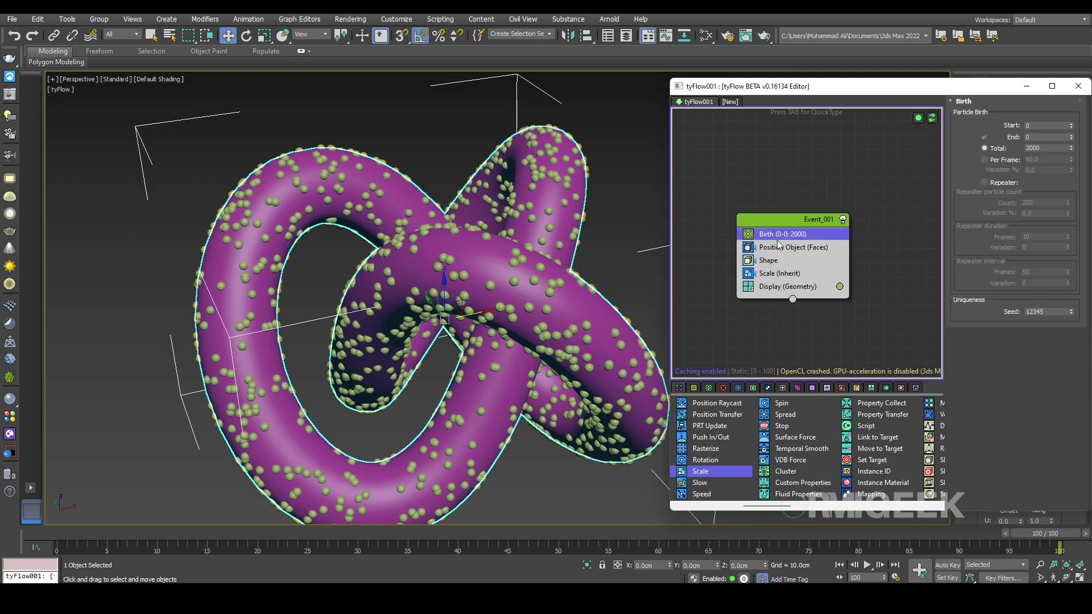
left_click(1046, 147)
type("10000")
key("Return")
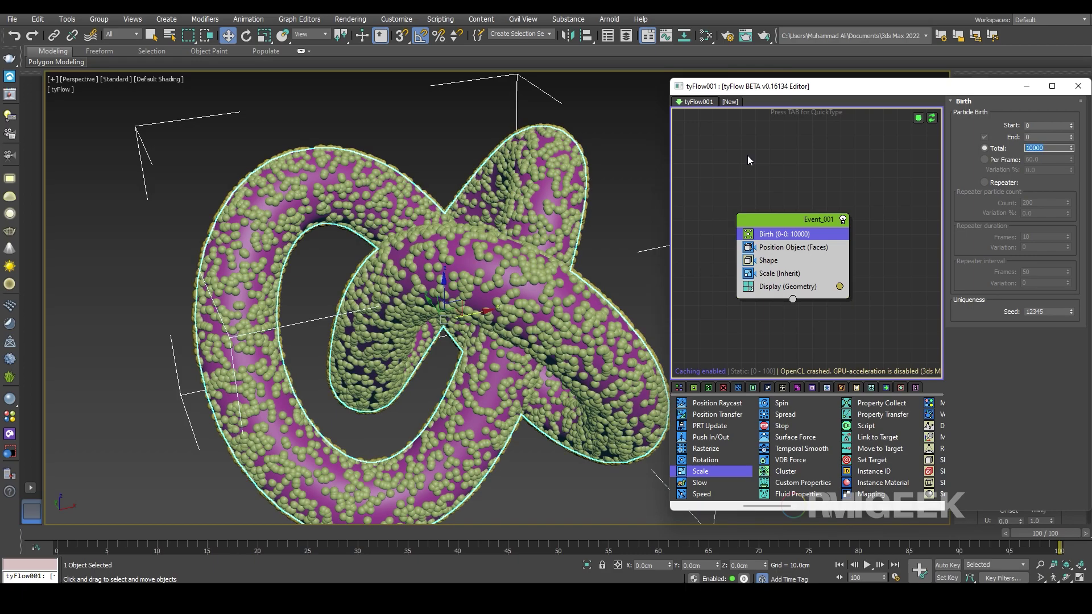
Add an Object Bind operator below Scale in Event_001 and scrub the timeline to frame 29.
left_click(709, 472)
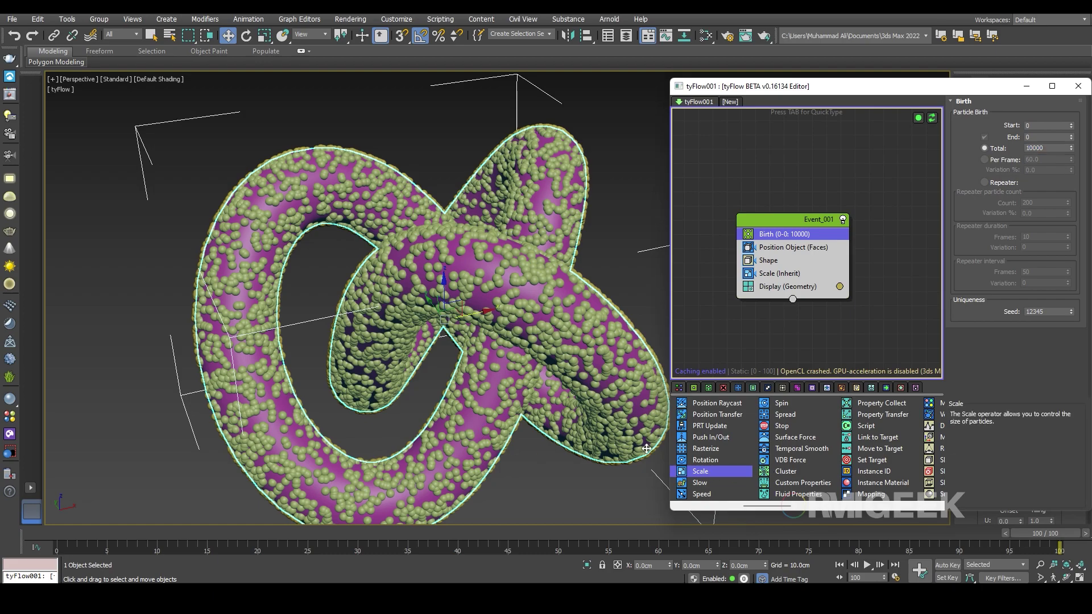
left_click(779, 274)
key("Tab")
type("obje")
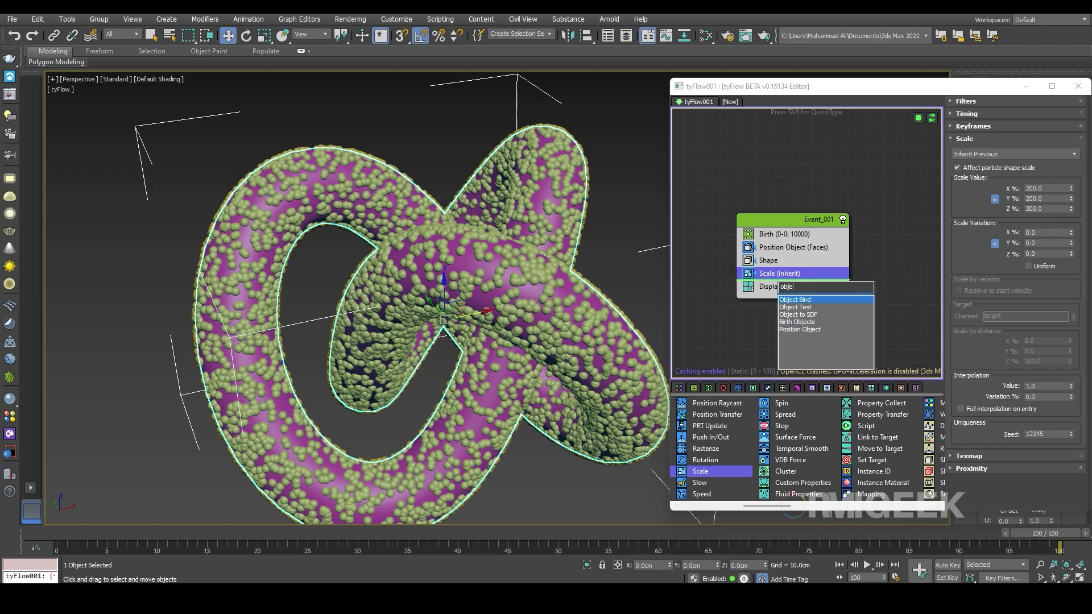
left_click(803, 300)
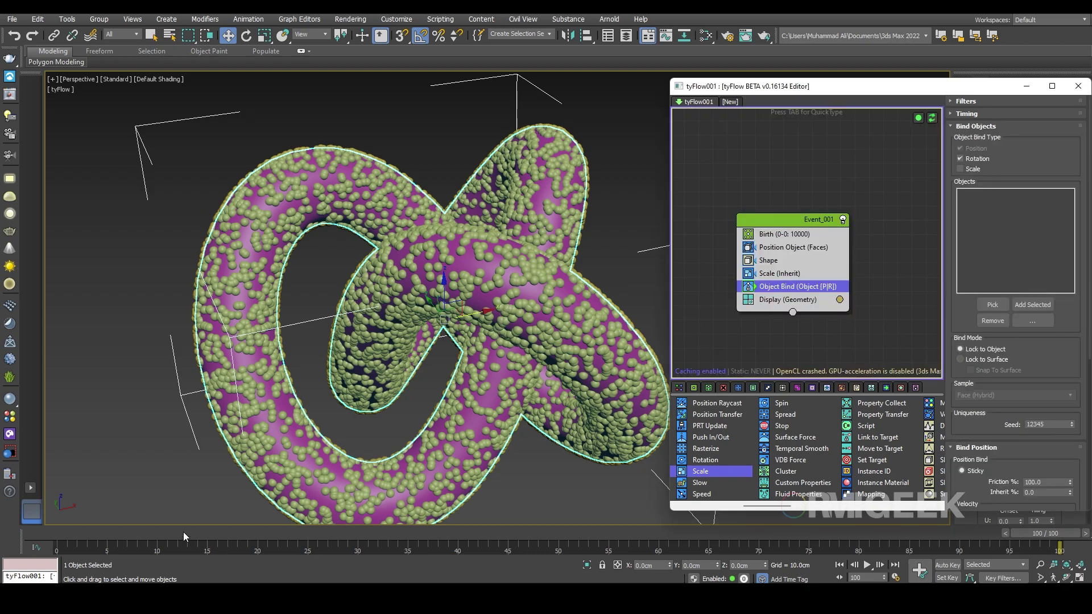
left_click_drag(319, 535, 348, 532)
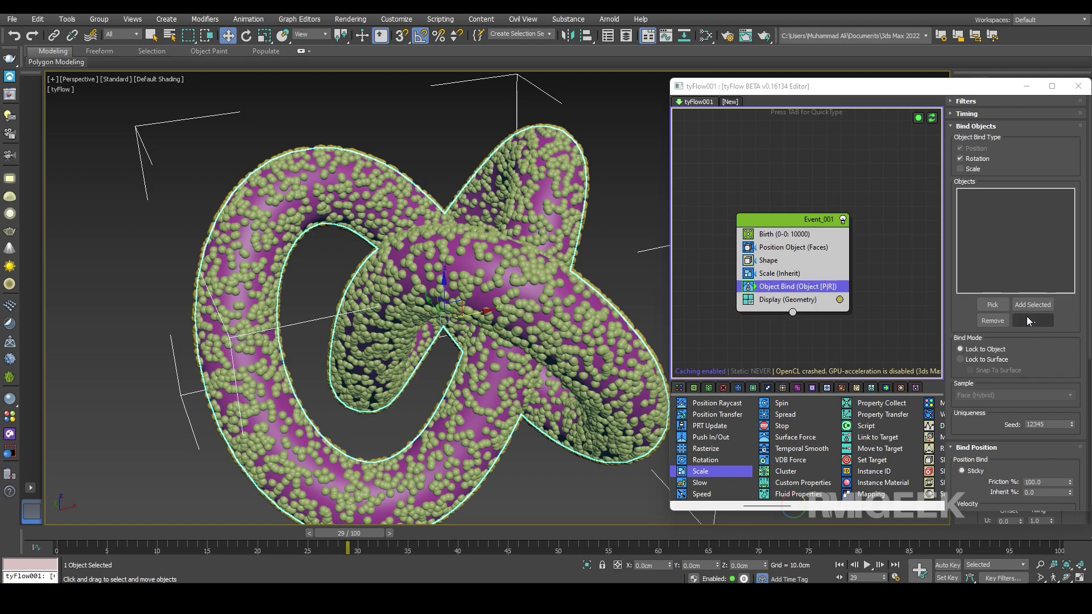
Pick Torus Knot001 as the Object Bind's object and set its position bind friction to 20%.
left_click(992, 305)
left_click(260, 202)
left_click_drag(966, 496, 960, 437)
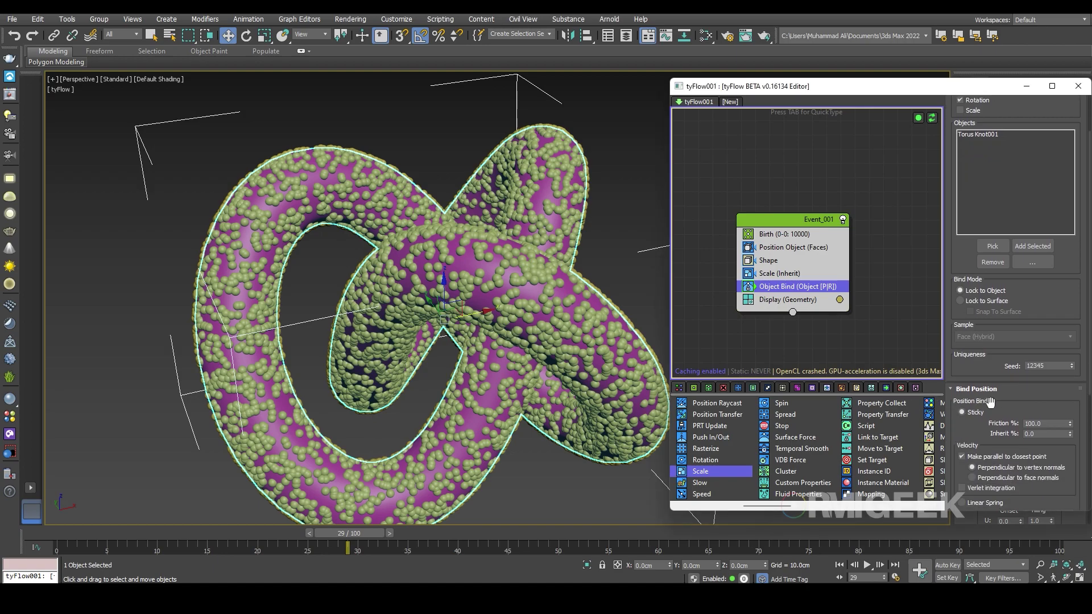
left_click_drag(1054, 423, 867, 424)
type("25")
key("Return")
middle_click_drag(466, 292, 454, 287)
left_click(1028, 423)
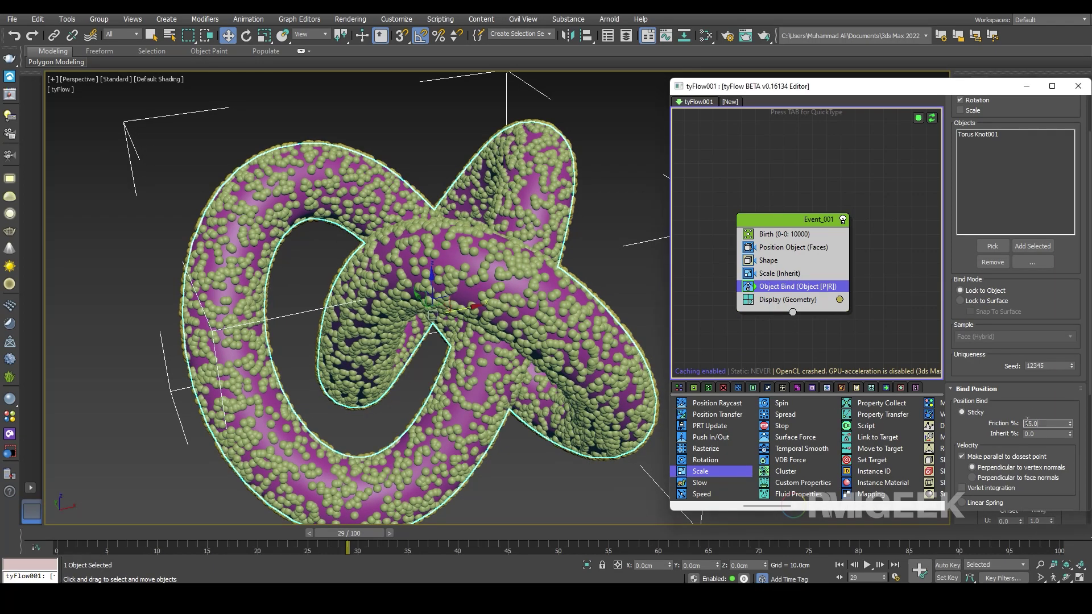
left_click(746, 349)
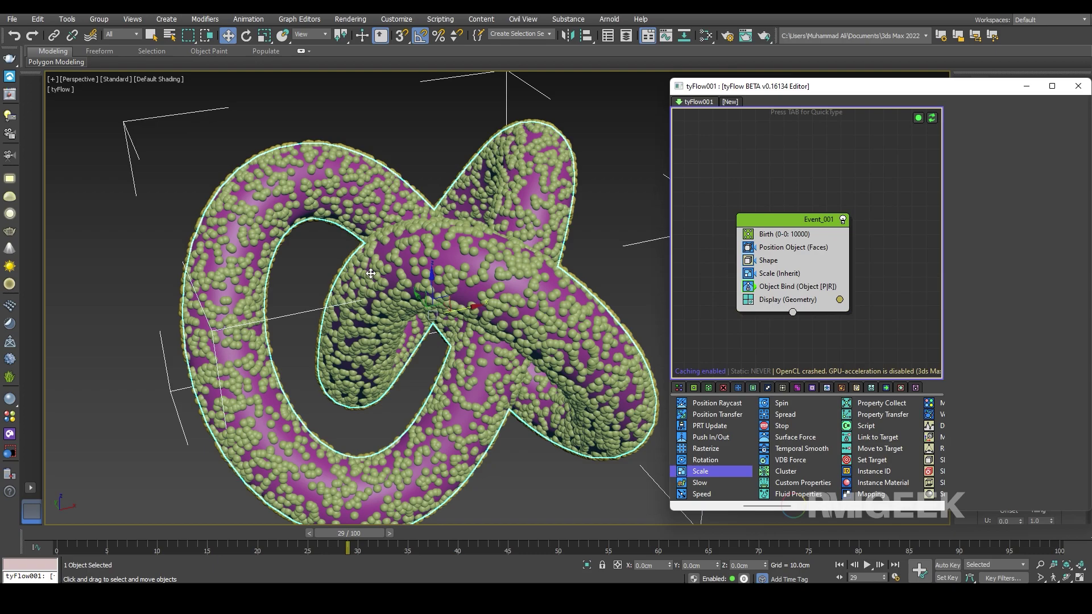
Deselect the torus knot and add a Particle Physics operator below Object Bind in Event_001.
middle_click_drag(539, 458, 530, 446)
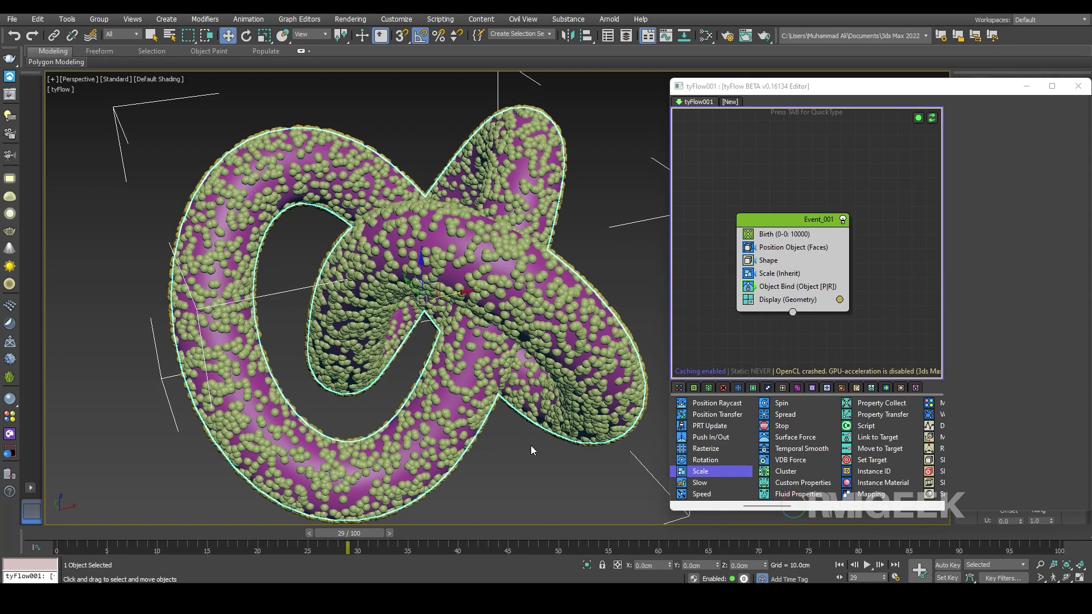
left_click(531, 445)
left_click_drag(702, 472, 740, 474)
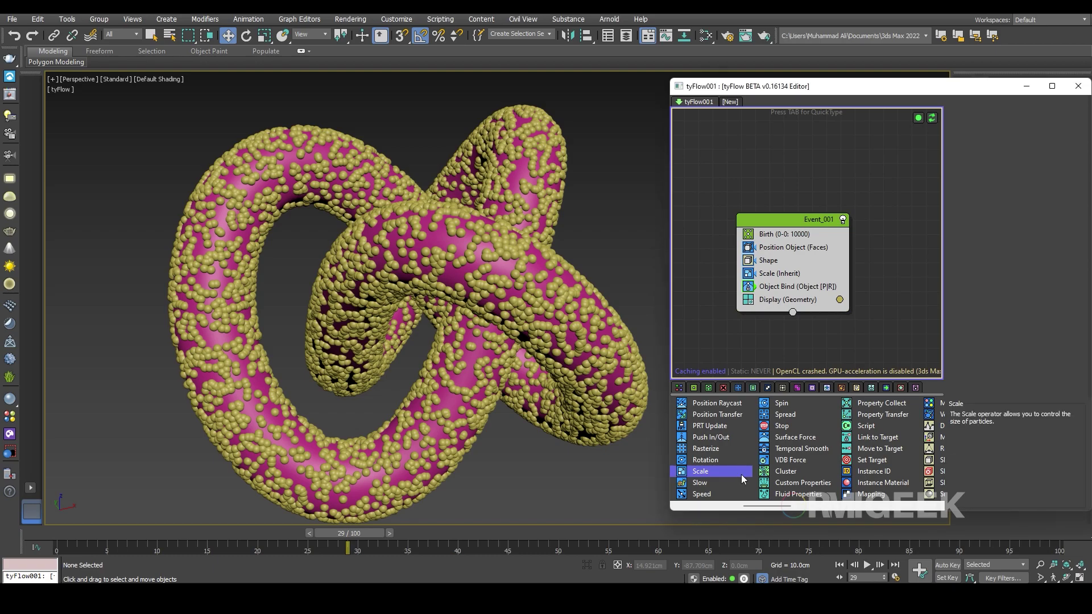
type("pa")
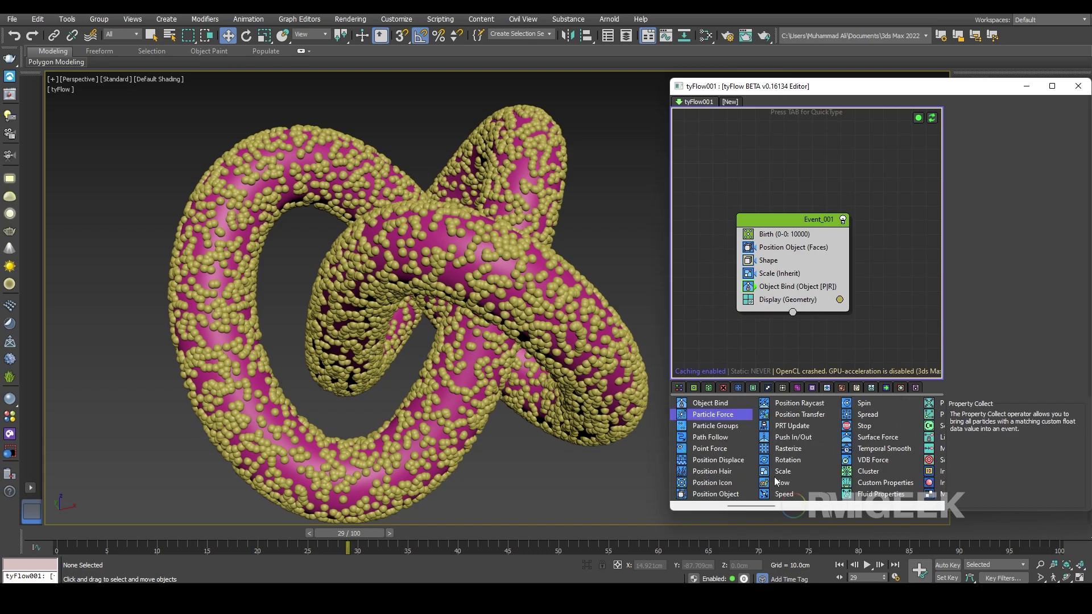
left_click(787, 291)
key("Tab")
type("partio")
key("BackSpace")
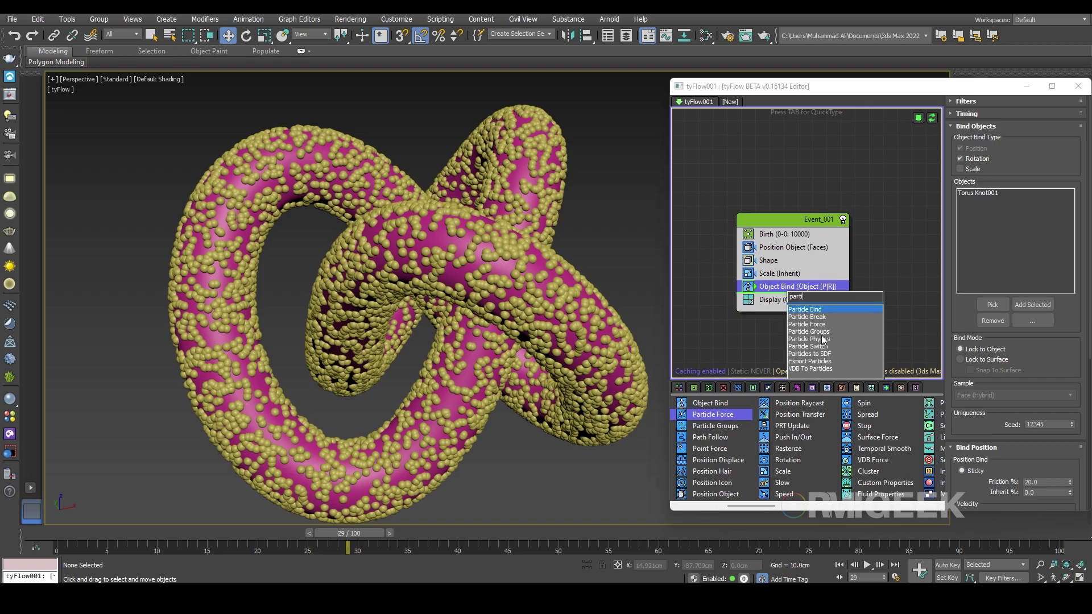
key("Return")
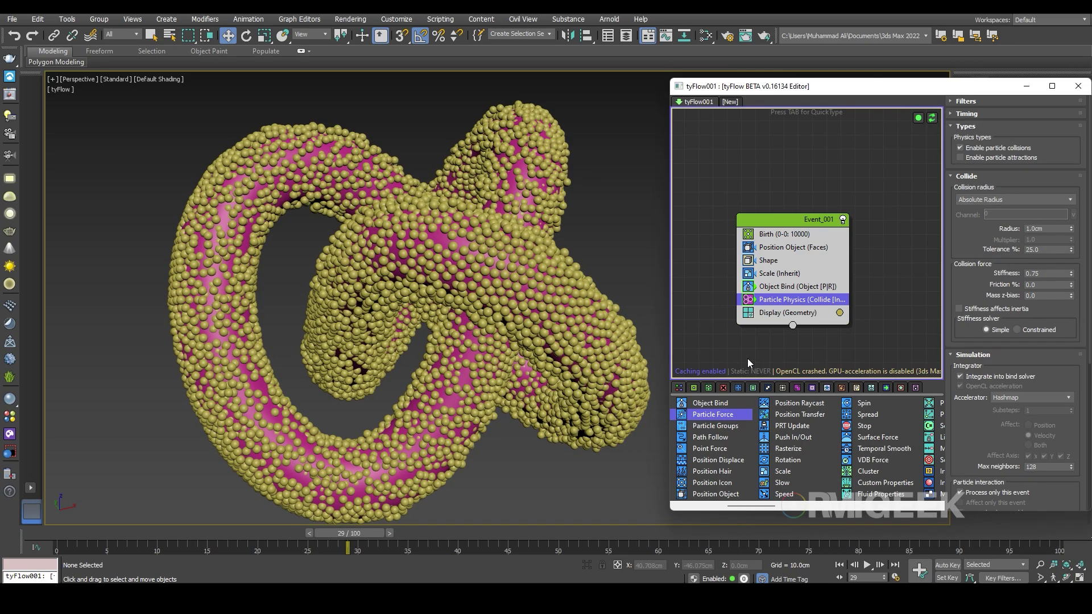
Scrub the timeline to frame 42 and switch Object Bind off and back on to check its effect on the particles.
left_click(742, 362)
left_click_drag(352, 531, 498, 504)
middle_click_drag(500, 484, 565, 421, "alt")
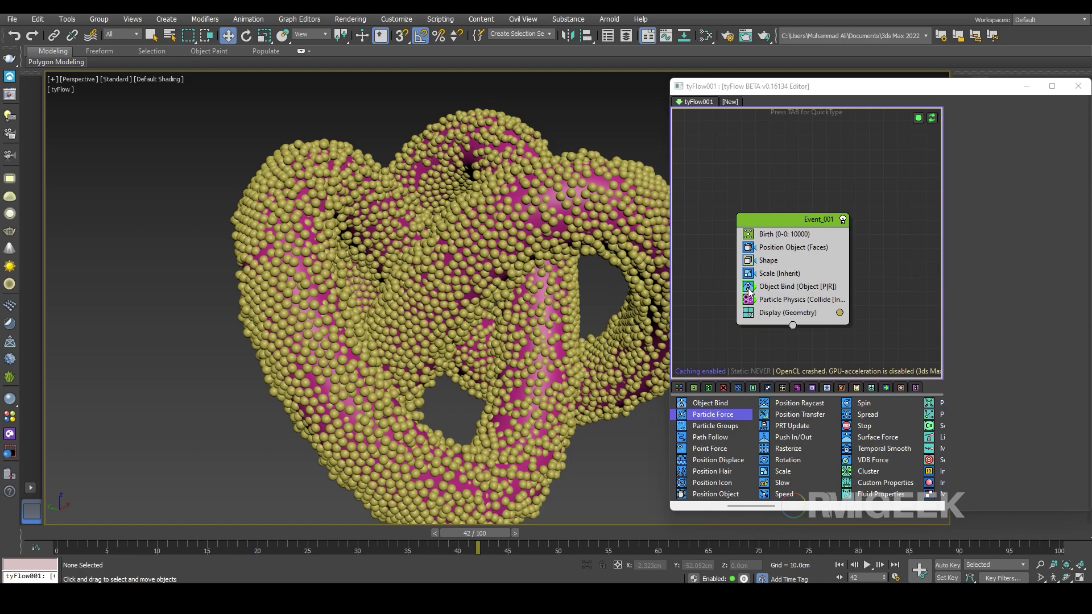
left_click(748, 286)
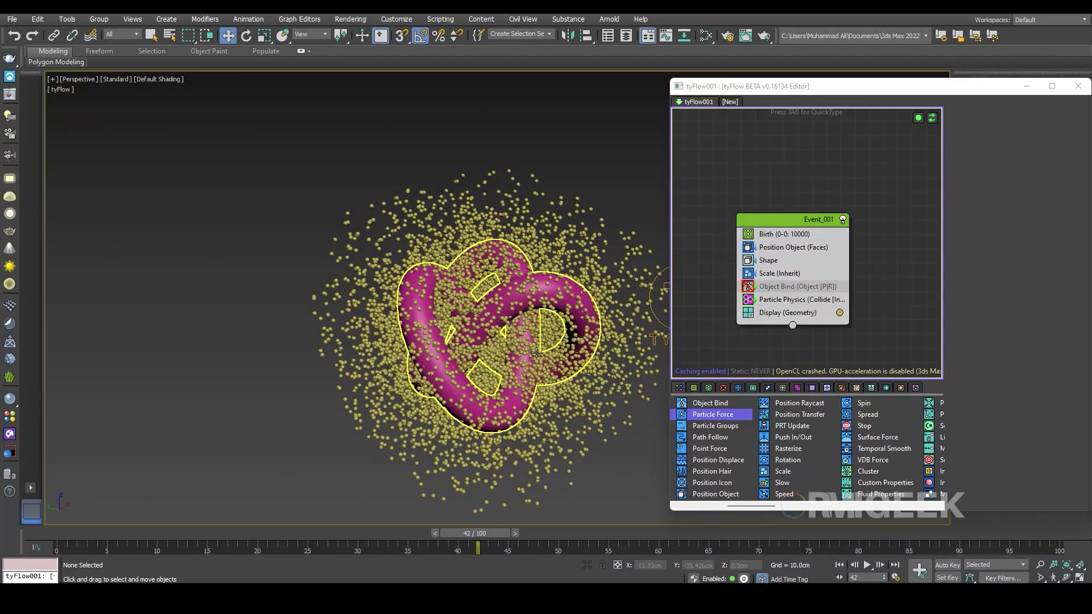
left_click(748, 286)
Move the Object Bind operator below Particle Physics in Event_001.
left_click_drag(793, 287, 790, 304)
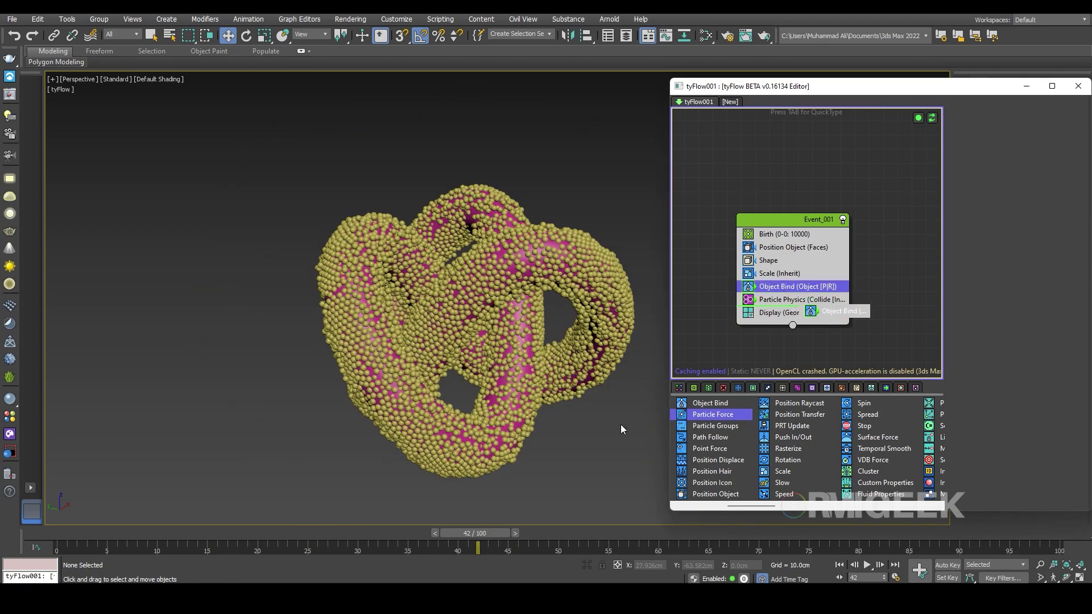
middle_click_drag(616, 431, 592, 434)
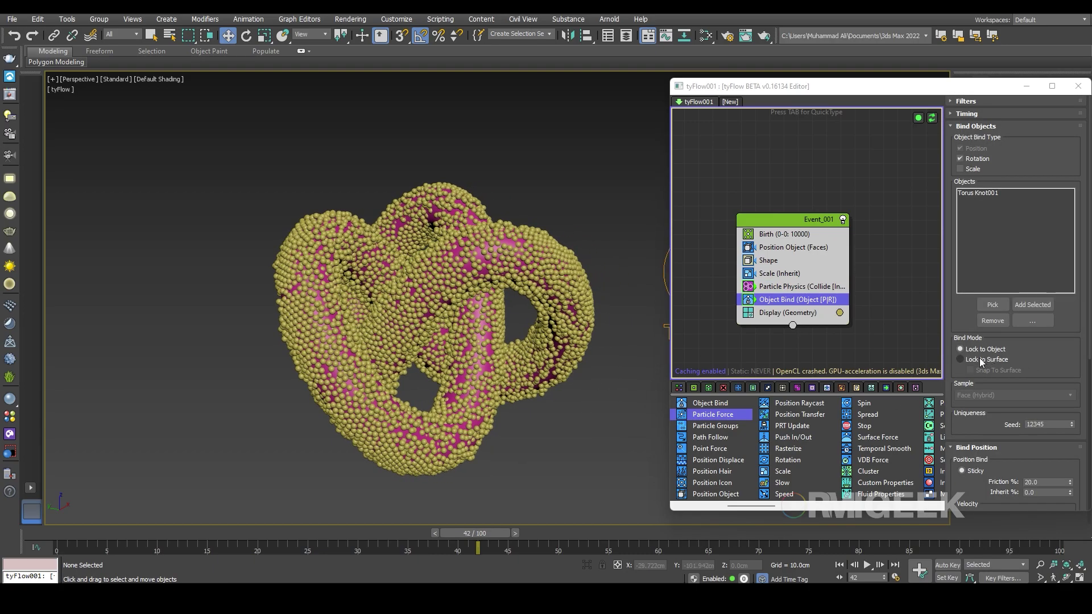
Try the Object Bind's Lock to Surface mode for comparison and return it to Lock to Object.
left_click(997, 362)
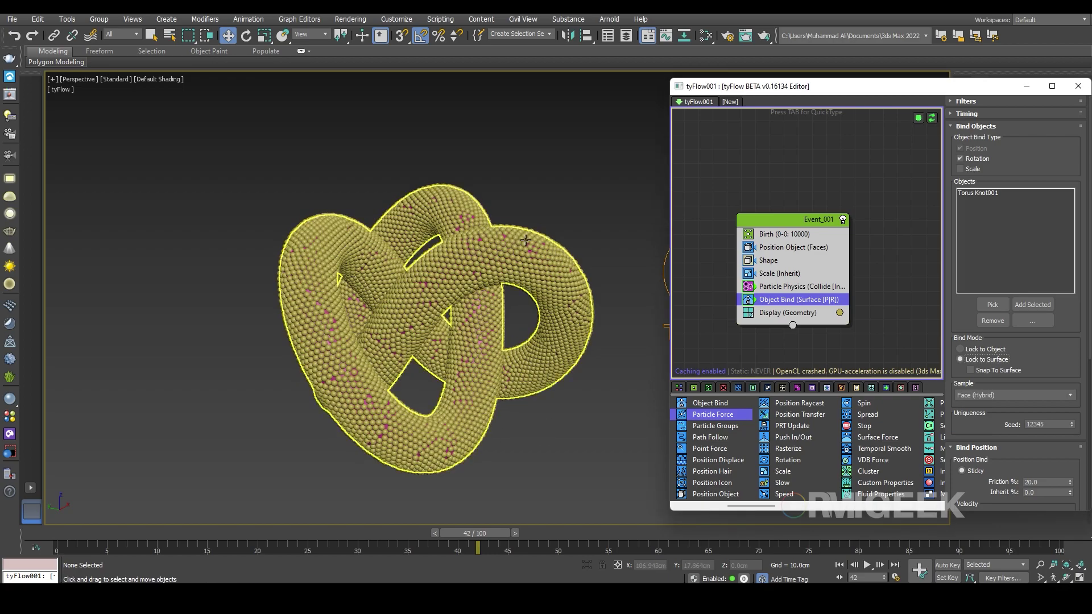
scroll(529, 241, "up", 3)
left_click(984, 349)
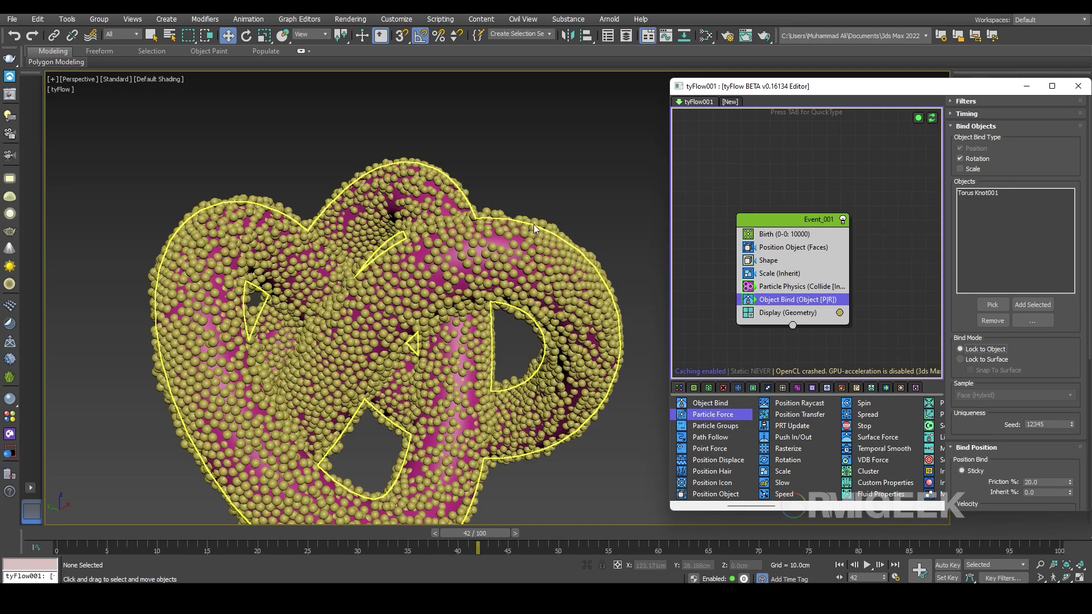
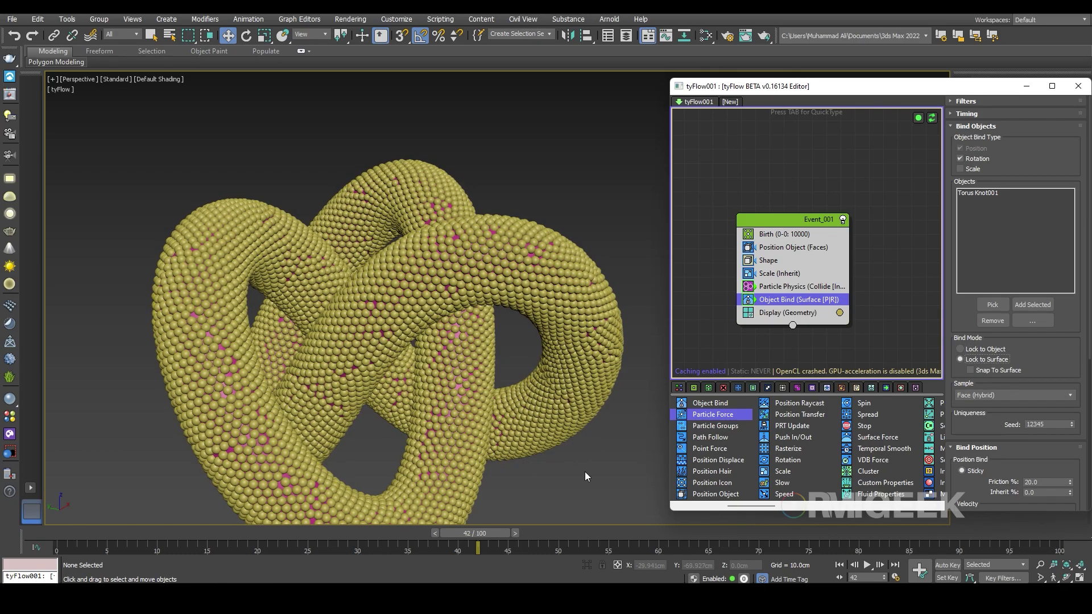
Set the Birth operator's total to 8000 particles.
scroll(476, 369, "down", 5)
middle_click_drag(477, 369, 443, 310, "alt")
scroll(442, 305, "up", 6)
left_click(814, 234)
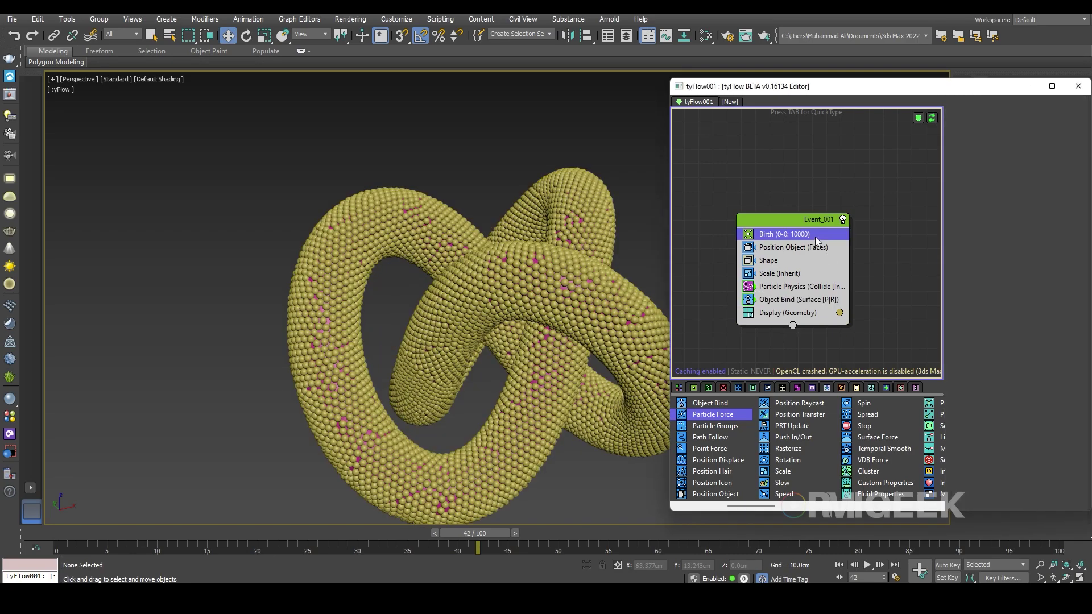
double_click(1061, 148)
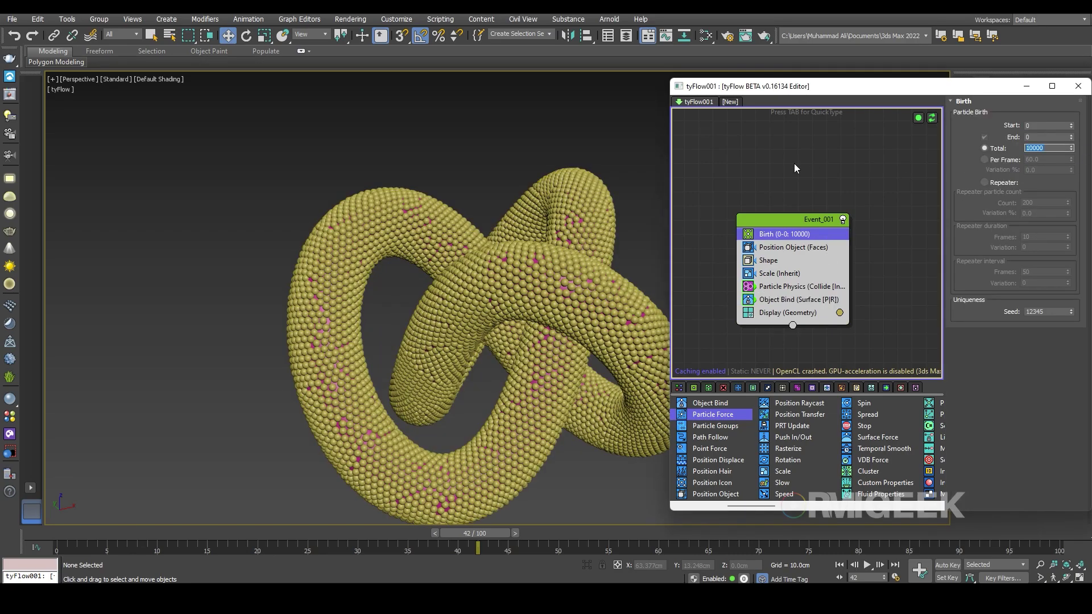
key("Return")
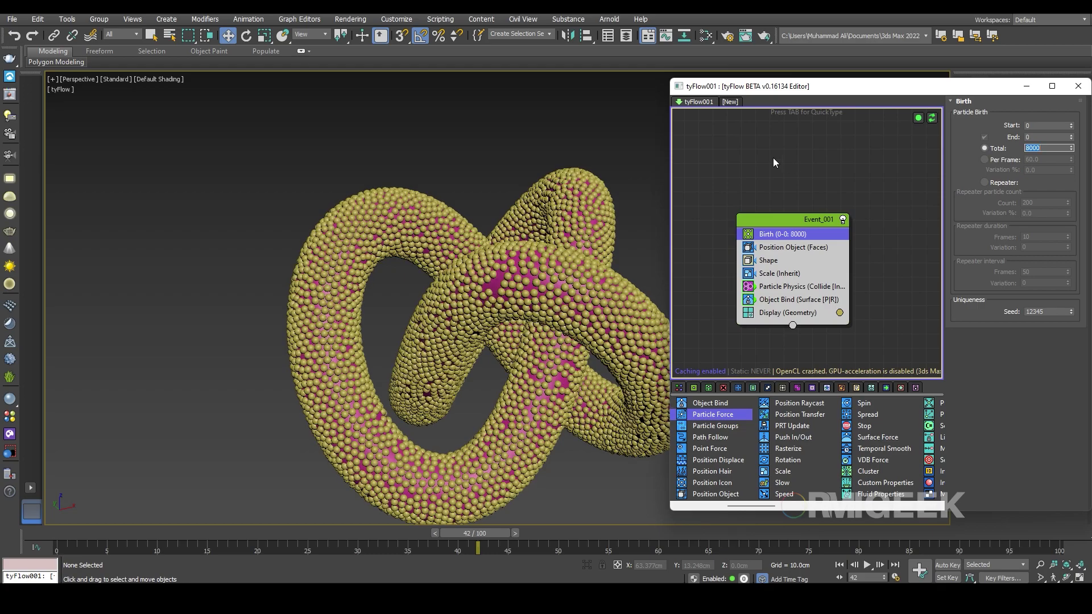
middle_click_drag(523, 500, 477, 444)
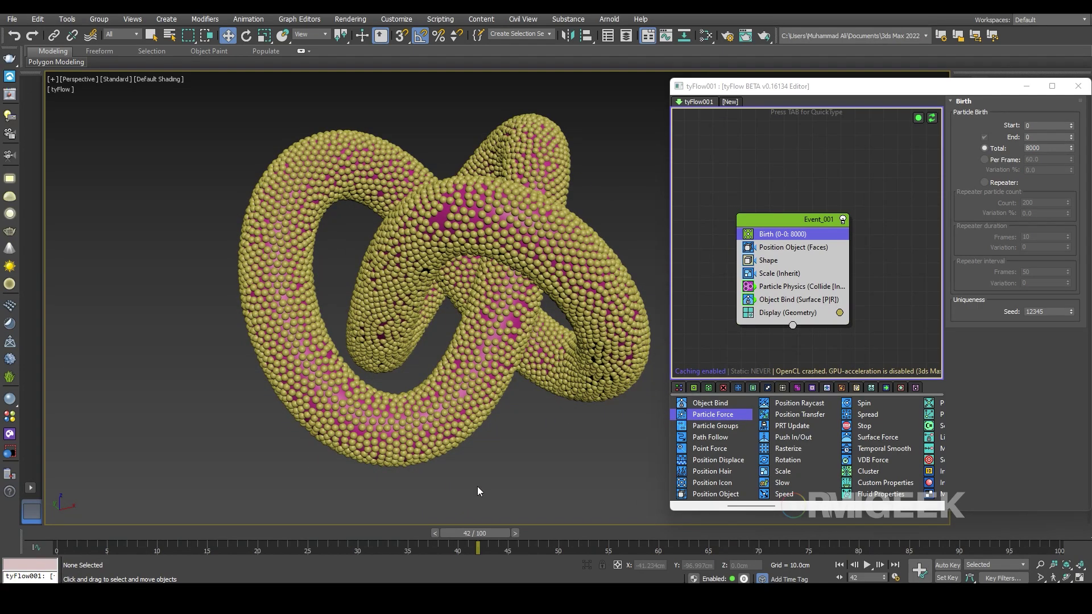
Create a torus beside the particle-covered knot, with radii of about 11.05 cm and 6.08 cm.
left_click(750, 358)
middle_click_drag(793, 346, 740, 315)
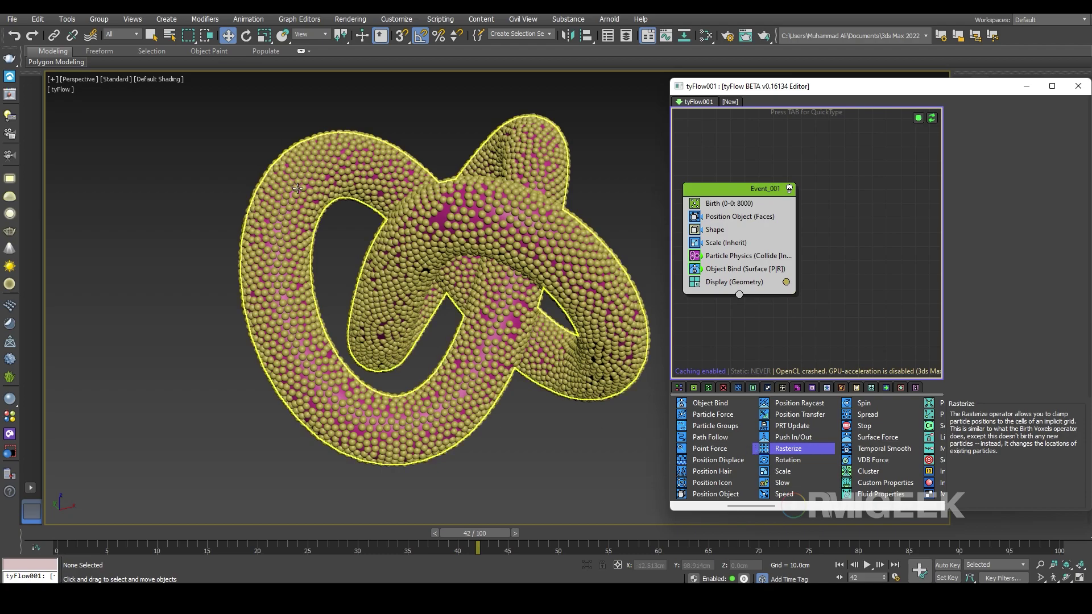
middle_click_drag(363, 305, 326, 305)
middle_click_drag(501, 391, 384, 381)
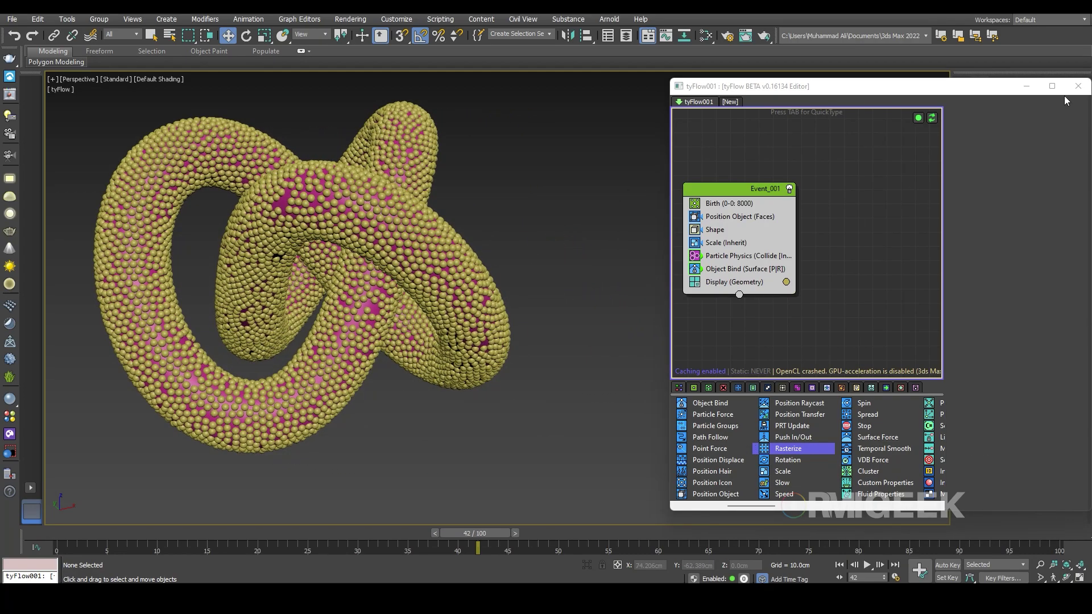
left_click(1025, 91)
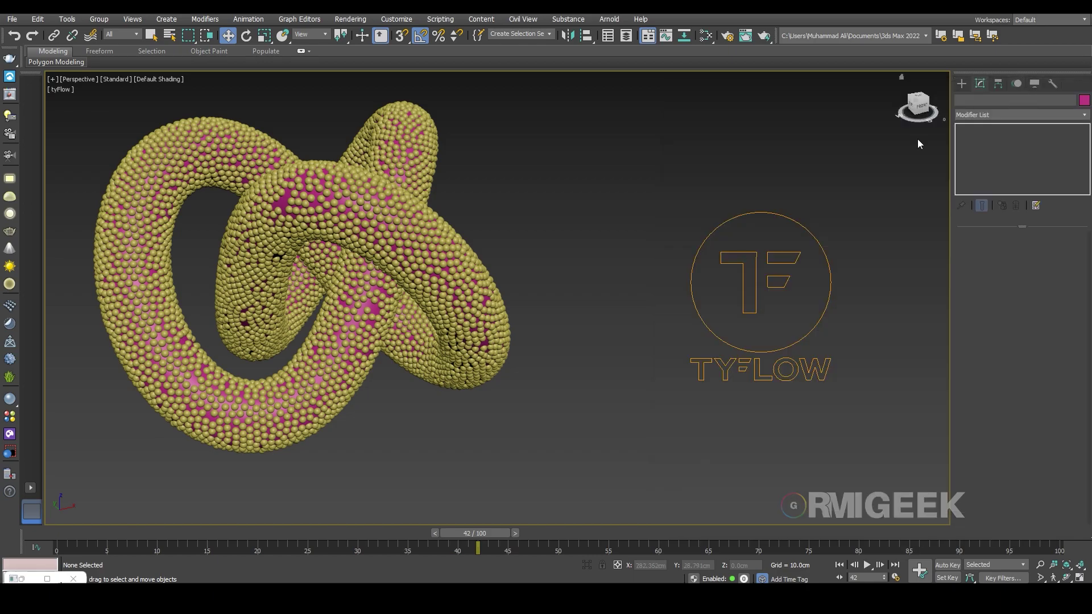
left_click(961, 85)
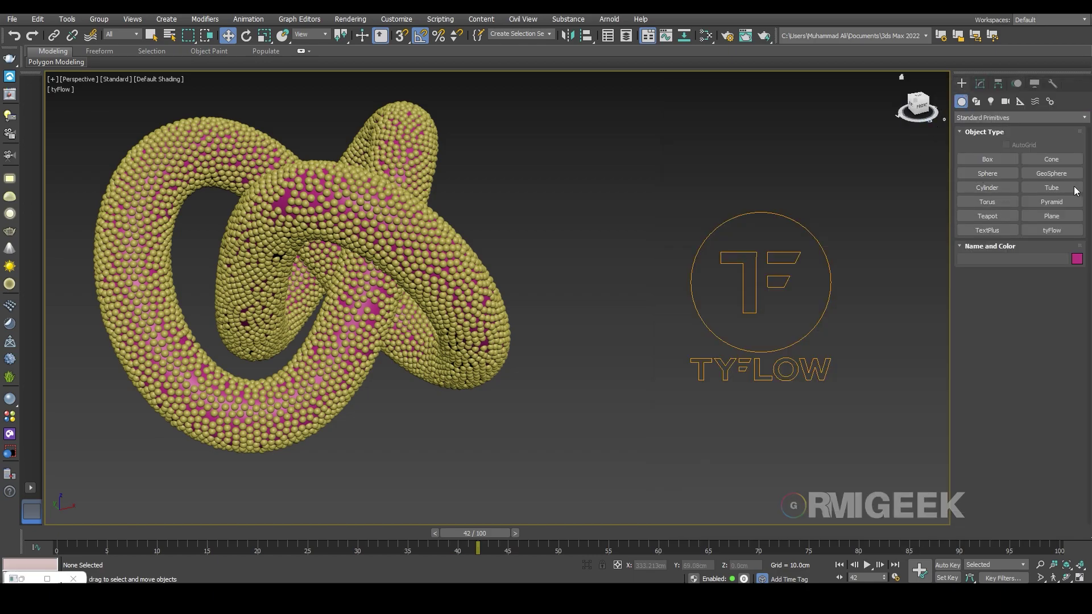
left_click(996, 204)
left_click_drag(679, 294, 703, 307)
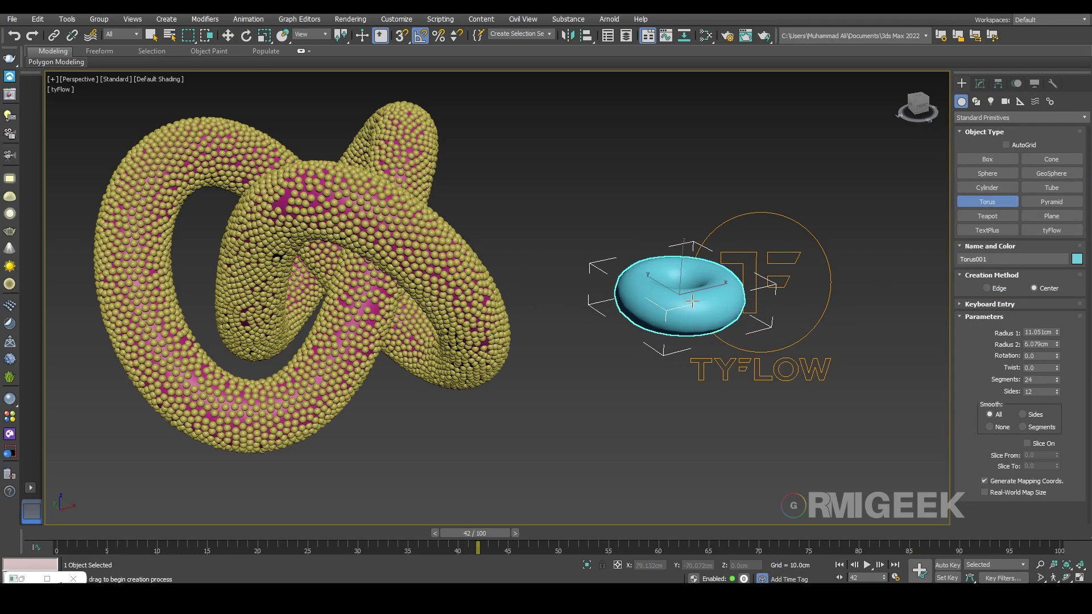
key("w")
Hide the torus knot and switch off the tyFlow simulation so only the centre spline and the new torus remain displayed.
middle_click_drag(266, 114, 404, 135)
left_click(483, 162)
right_click(486, 160)
left_click(407, 122)
middle_click_drag(344, 238, 388, 241)
left_click(922, 271)
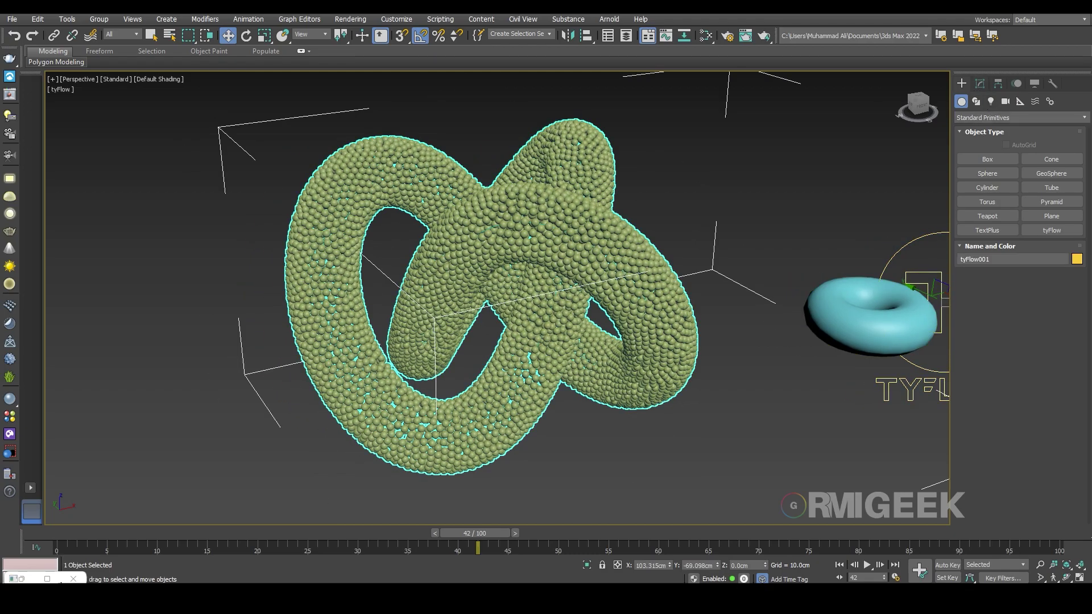
left_click(21, 578)
left_click(918, 118)
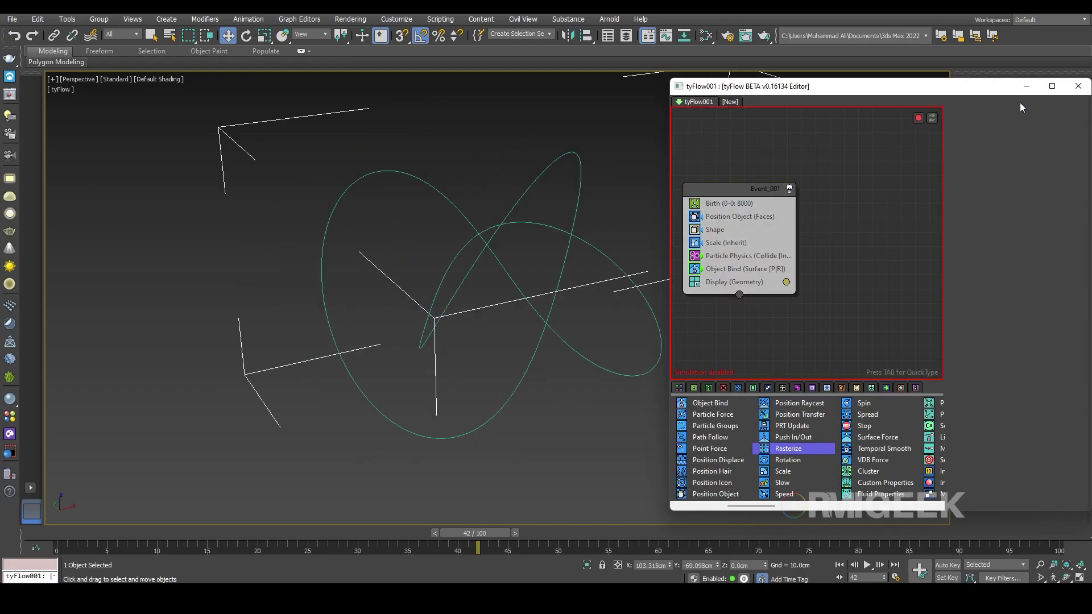
left_click(1026, 86)
Attach the torus to the knot's centre spline with a Path Constraint and enable Follow.
left_click(708, 235)
left_click(822, 295)
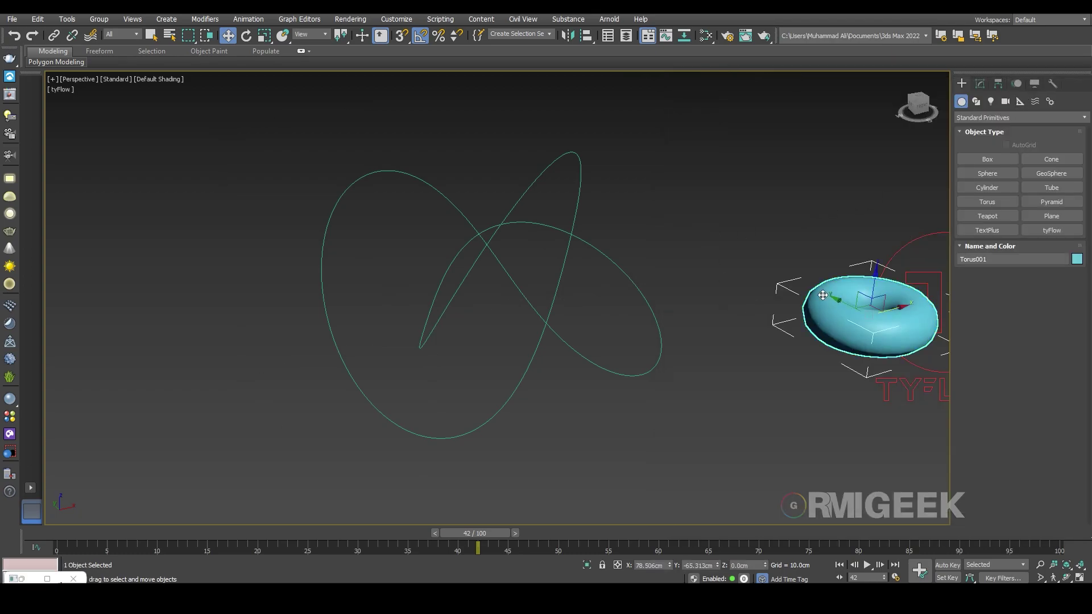
right_click(301, 196)
left_click(242, 21)
left_click(751, 266)
left_click(251, 22)
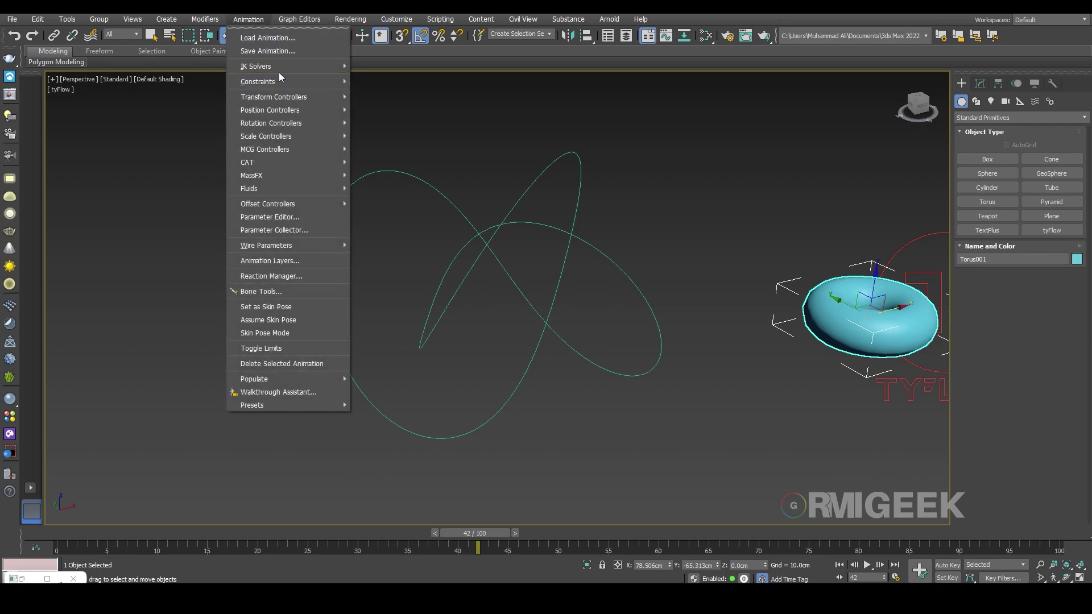
mouse_move(295, 83)
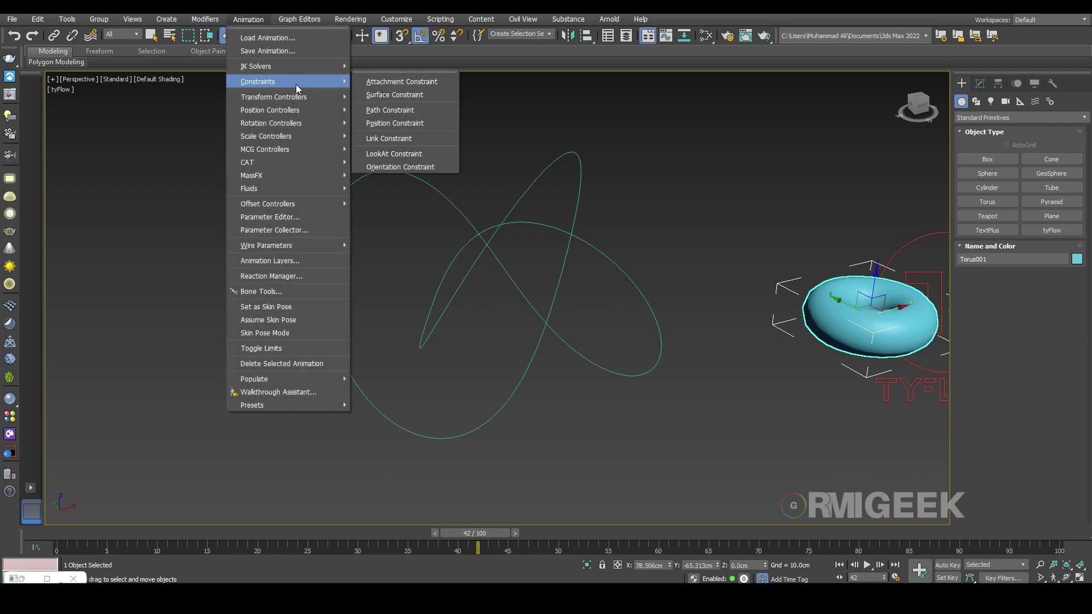
left_click(438, 110)
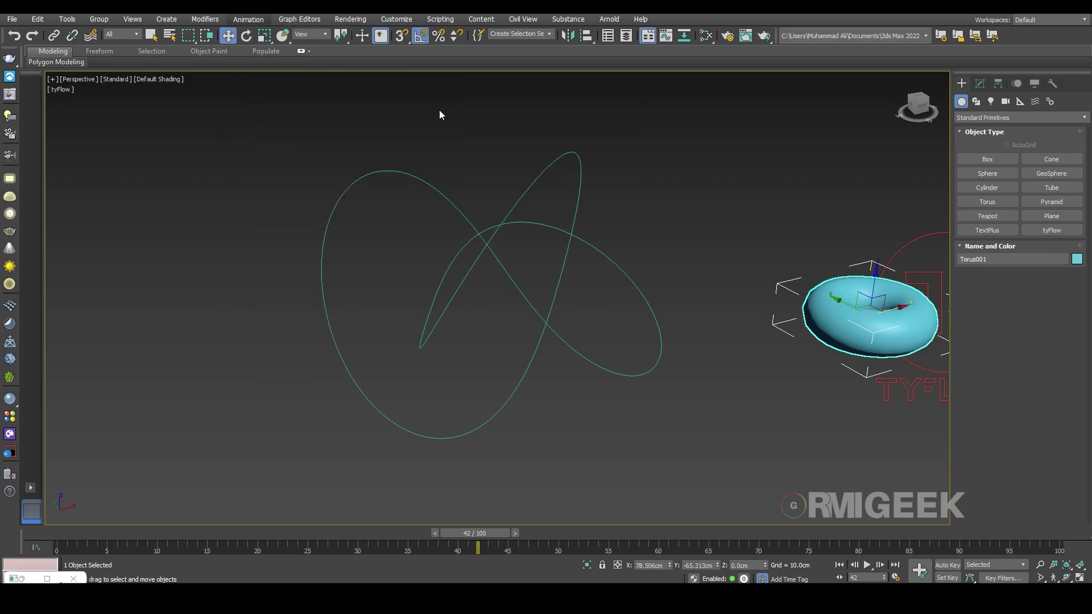
left_click(527, 221)
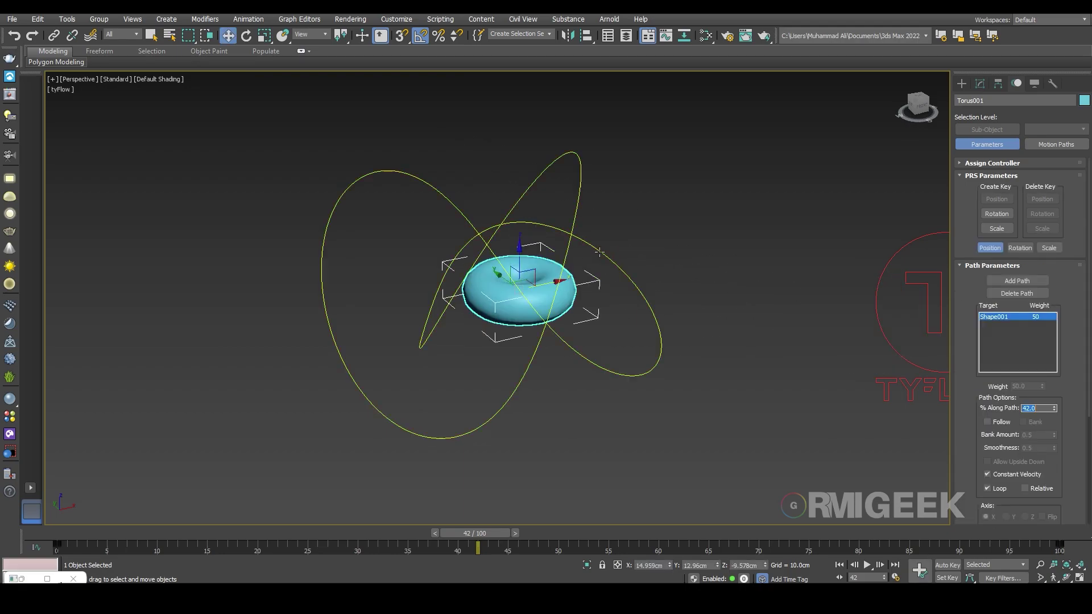
left_click(987, 421)
Unhide all objects and rotate the torus so that it encircles the tube of the torus knot.
left_click(718, 425)
right_click(718, 426)
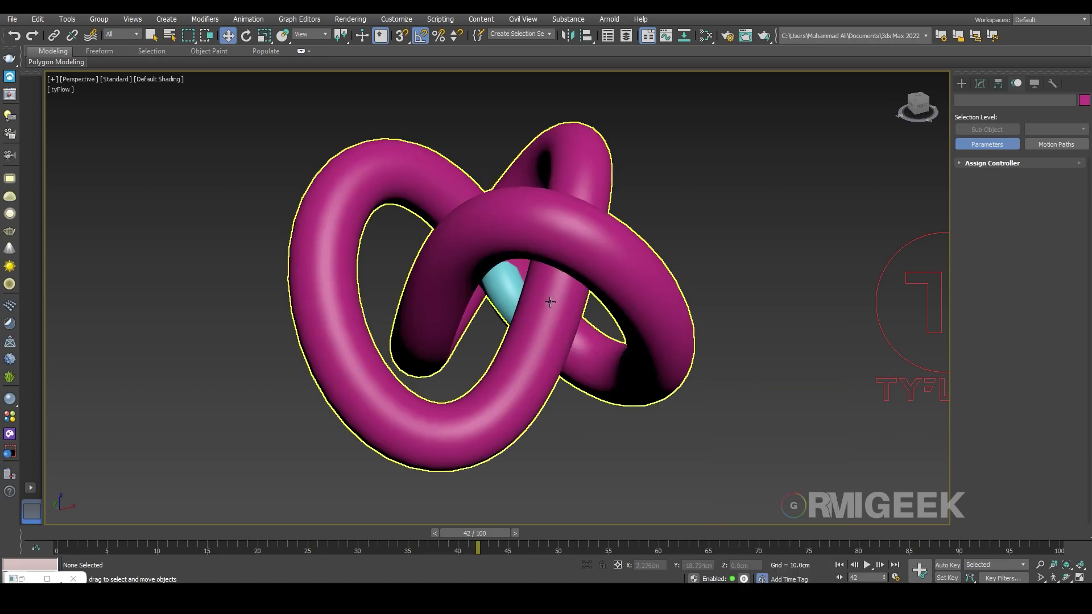
left_click(526, 293)
middle_click_drag(578, 354, 587, 348, "alt")
key("e")
left_click_drag(508, 262, 495, 314)
middle_click_drag(498, 315, 643, 357, "alt")
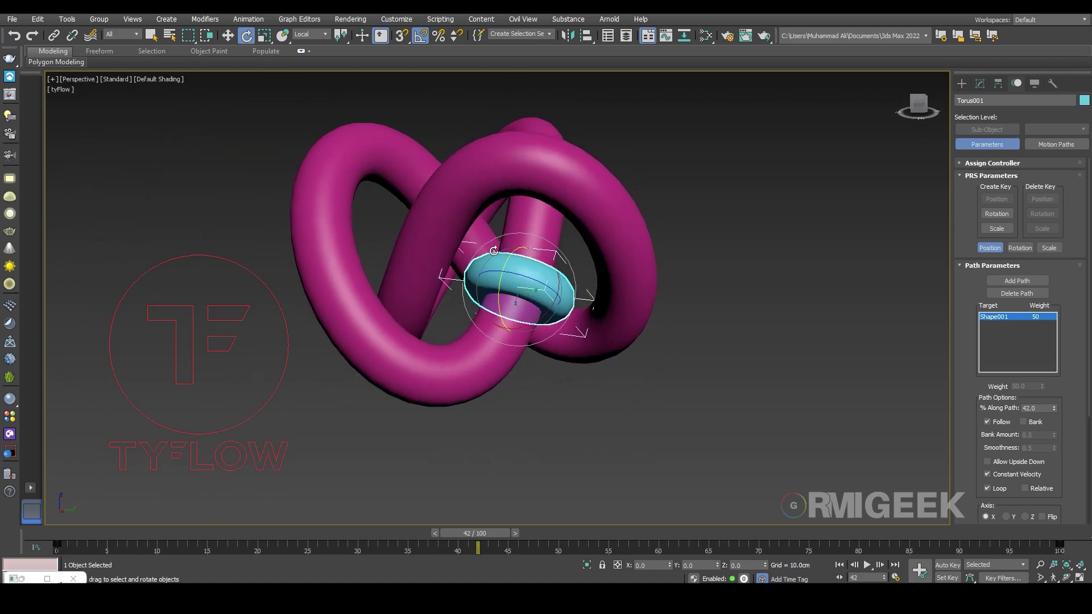
Adjust the torus radii to form a slim ring around the knot's tube and return the timeline to frame 0.
scroll(512, 290, "up", 3)
left_click(980, 84)
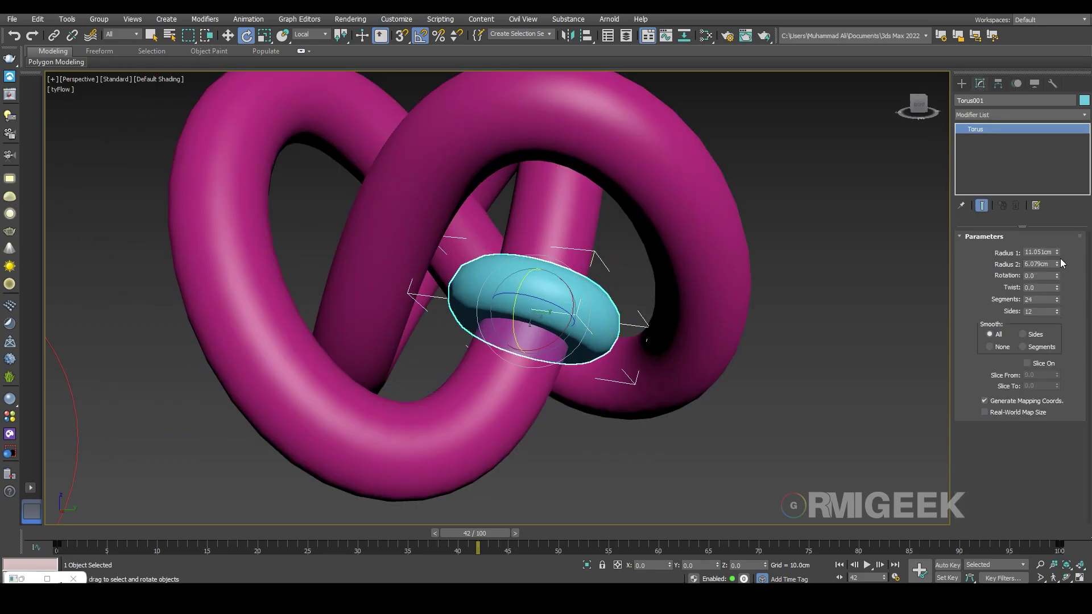
mouse_move(1056, 254)
left_mouse_down()
mouse_move(1059, 287)
mouse_move(1058, 234)
mouse_move(1057, 249)
left_mouse_up()
middle_click_drag(671, 382, 691, 424, "alt")
scroll(699, 426, "down", 5)
left_click_drag(467, 531, 6, 534)
Select the torus knot and hide it, leaving the ring and the spline in view.
left_click(551, 419)
right_click(561, 407)
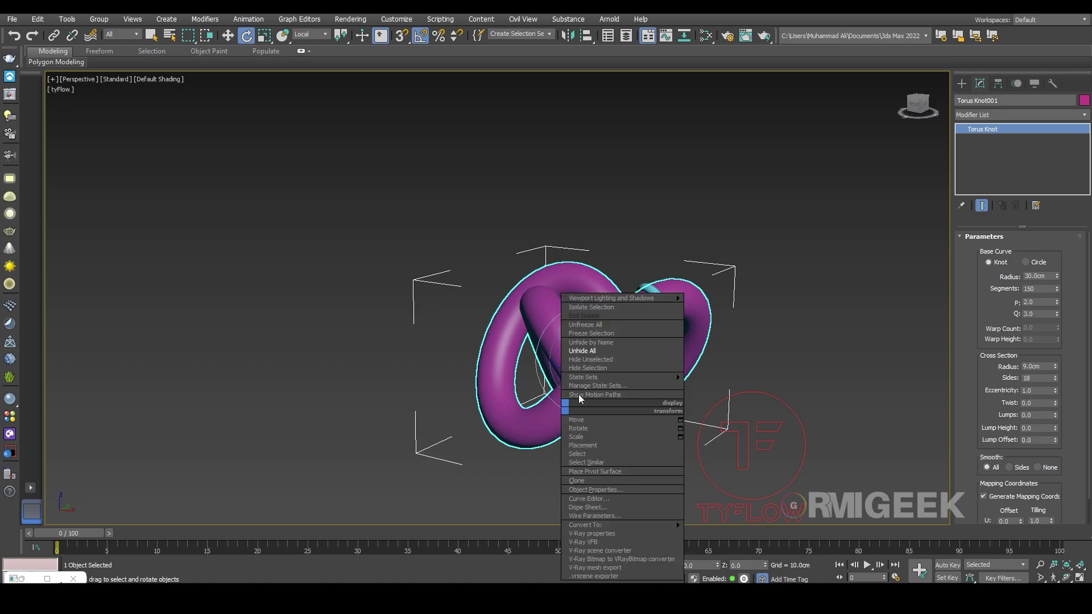
left_click(587, 350)
right_click(677, 361)
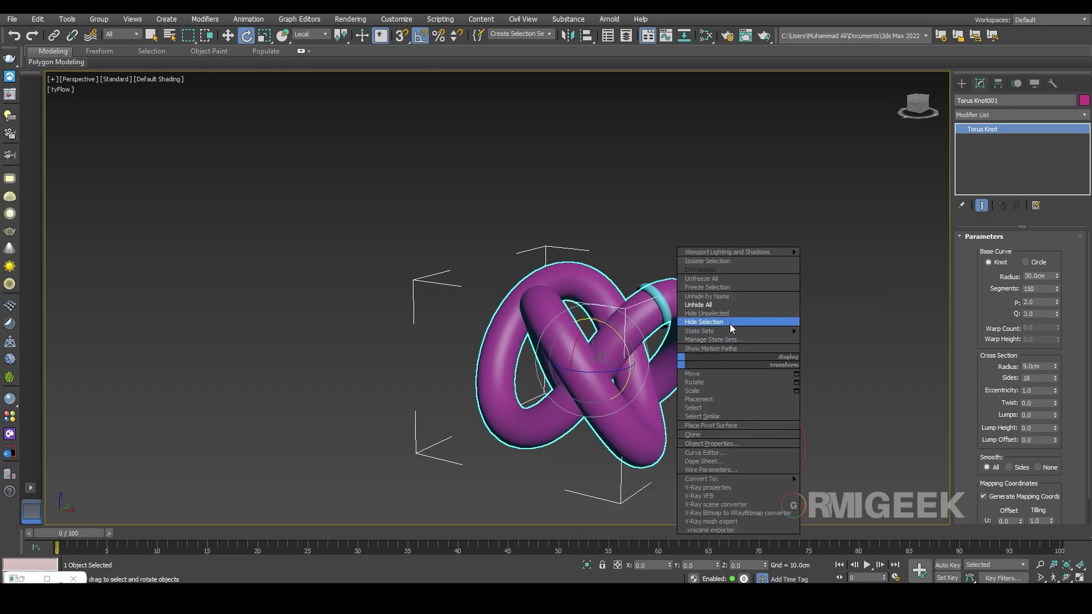
left_click(729, 323)
Reopen the tyFlow001 editor, switch the simulation back on and deselect the flow.
left_click(755, 437)
left_click(1006, 263)
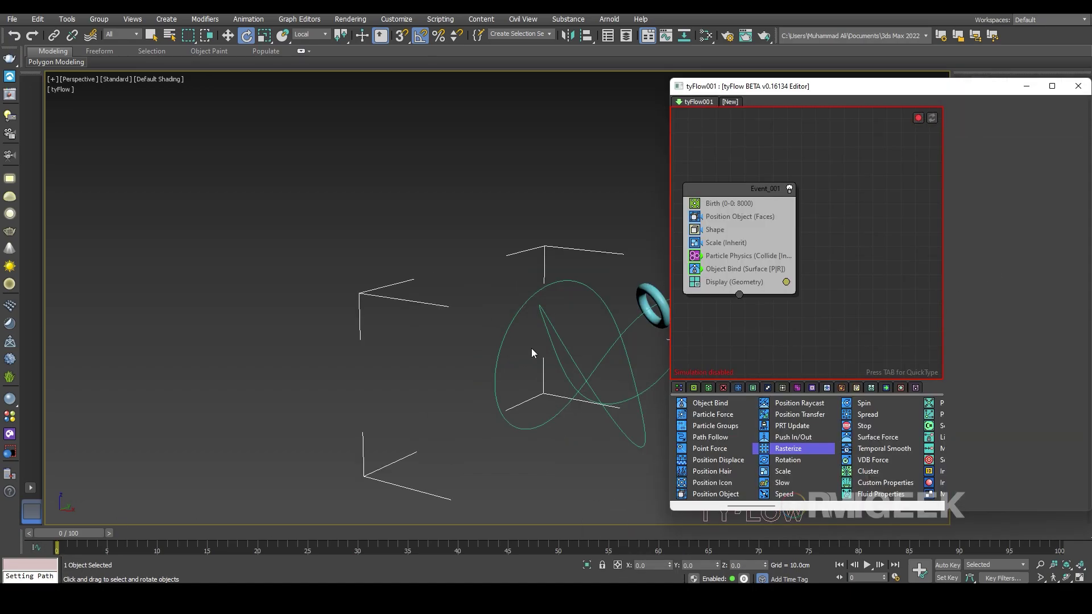
middle_click_drag(475, 328, 483, 364, "alt")
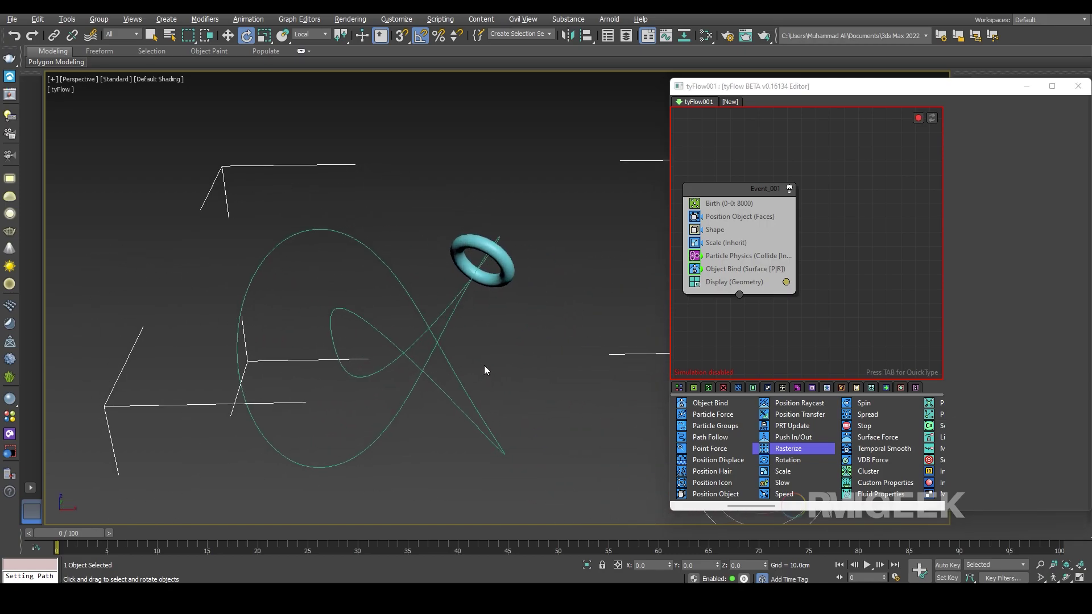
left_click(918, 117)
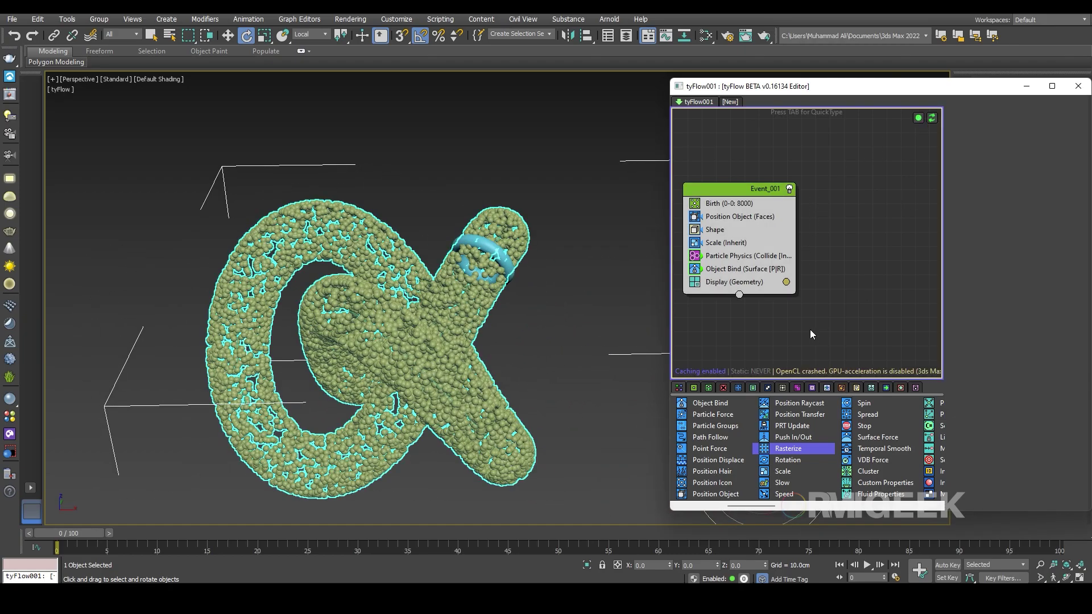
left_click(556, 374)
key("F3")
key("F3")
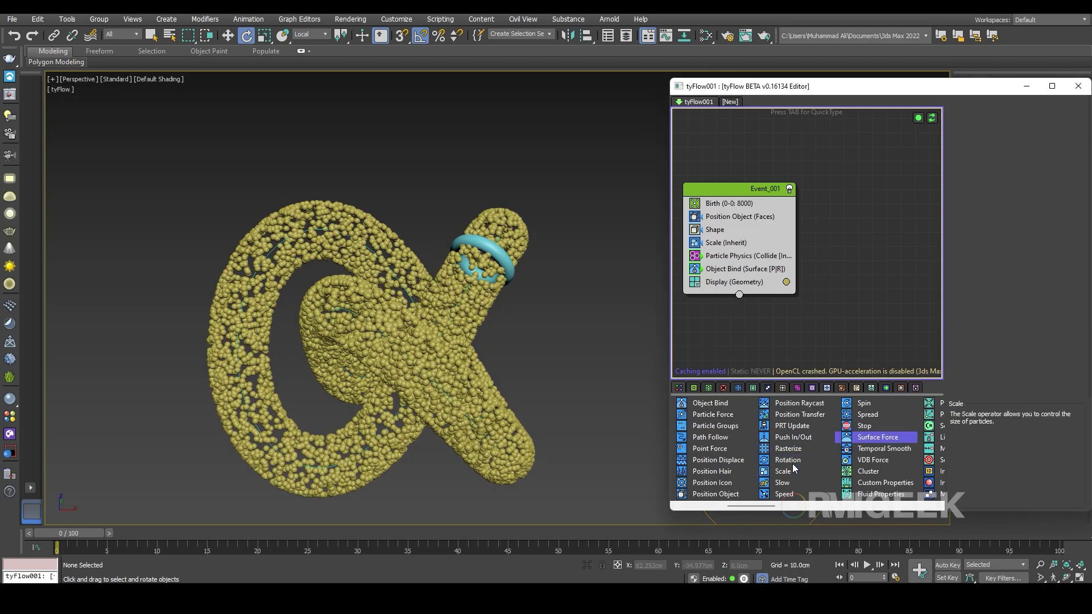
Add a Surface Test below Object Bind in Event_001 and pick the ring-shaped torus as its test object.
left_click(748, 275)
key("Tab")
type("surf")
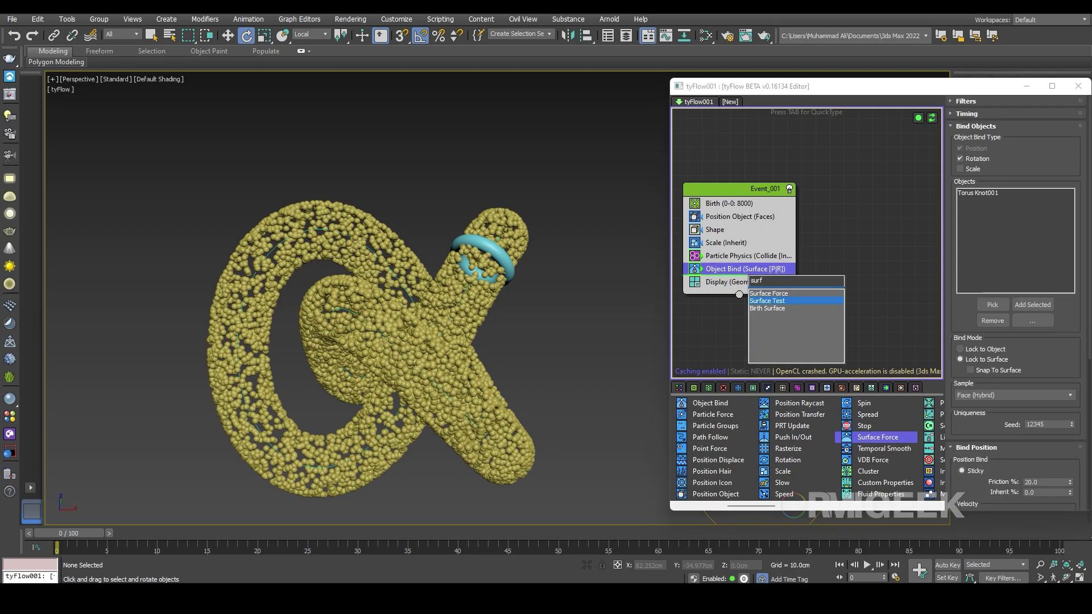
key("Return")
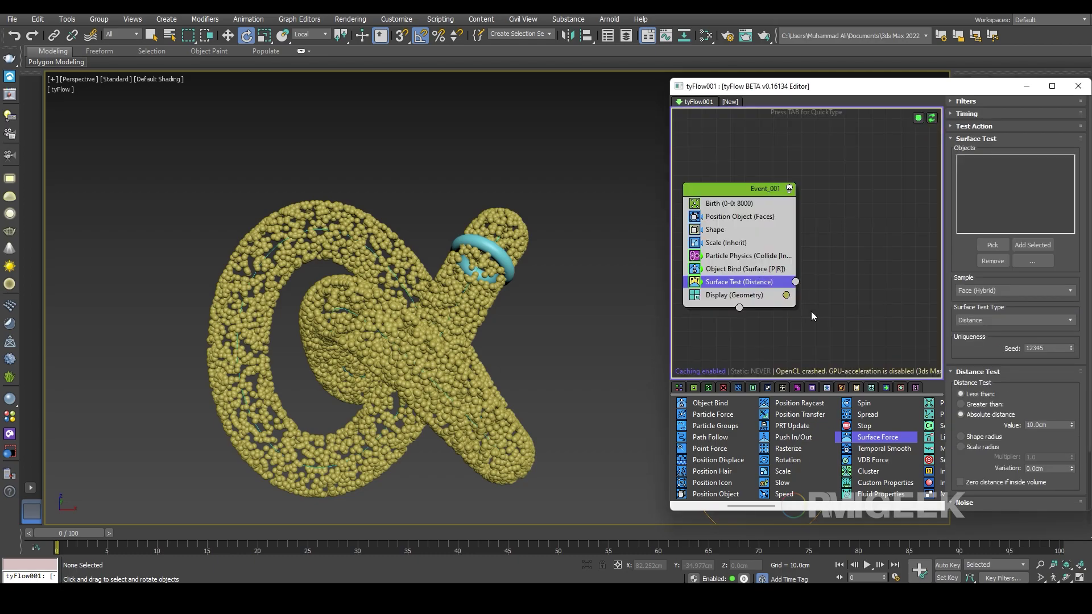
left_click(992, 246)
left_click(505, 264)
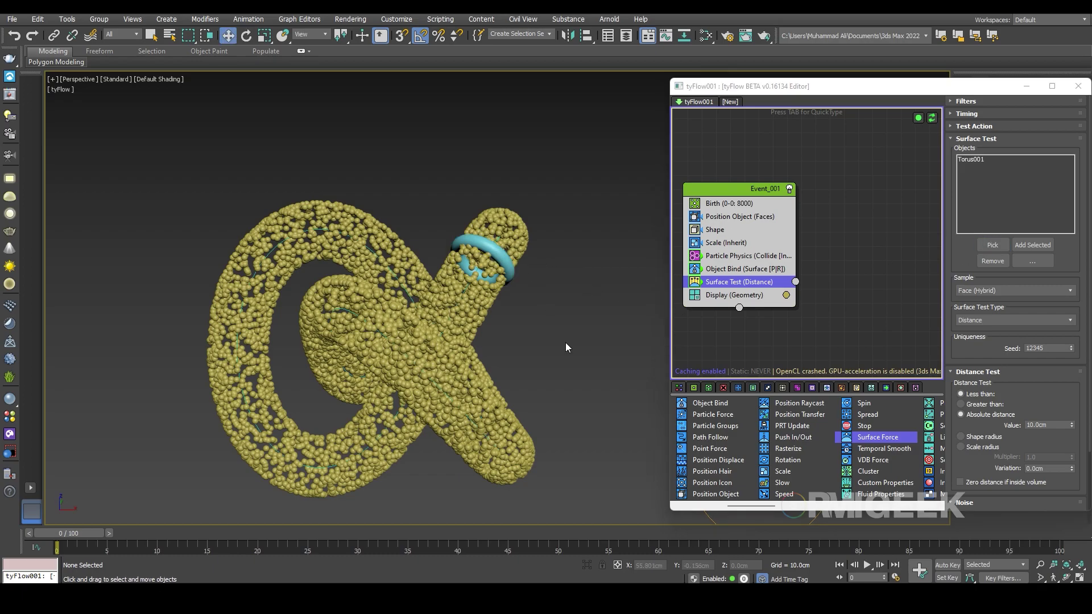
left_click(1052, 426)
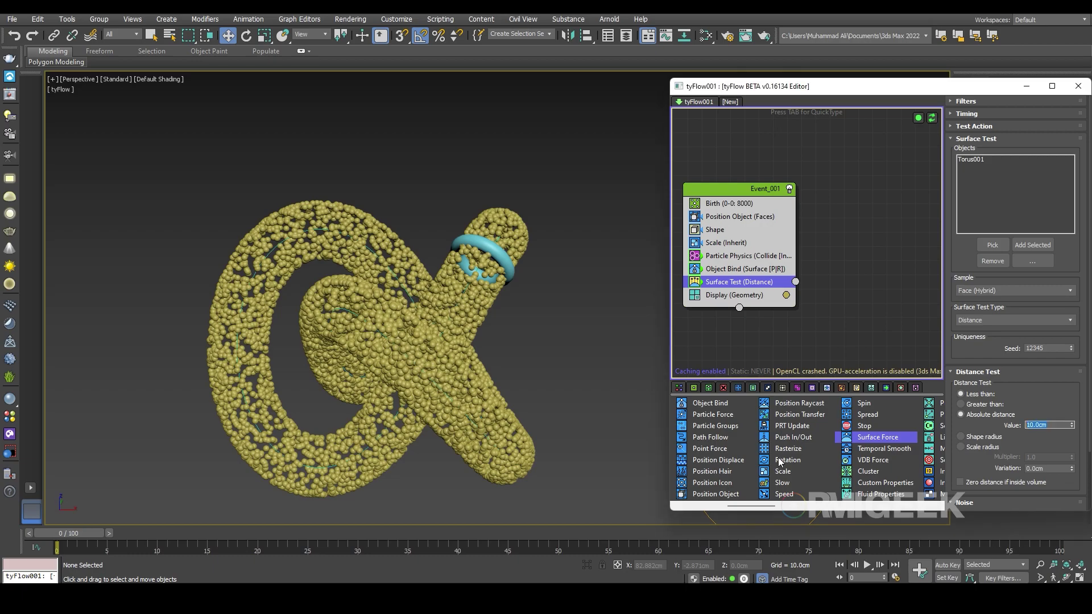
left_click(766, 357)
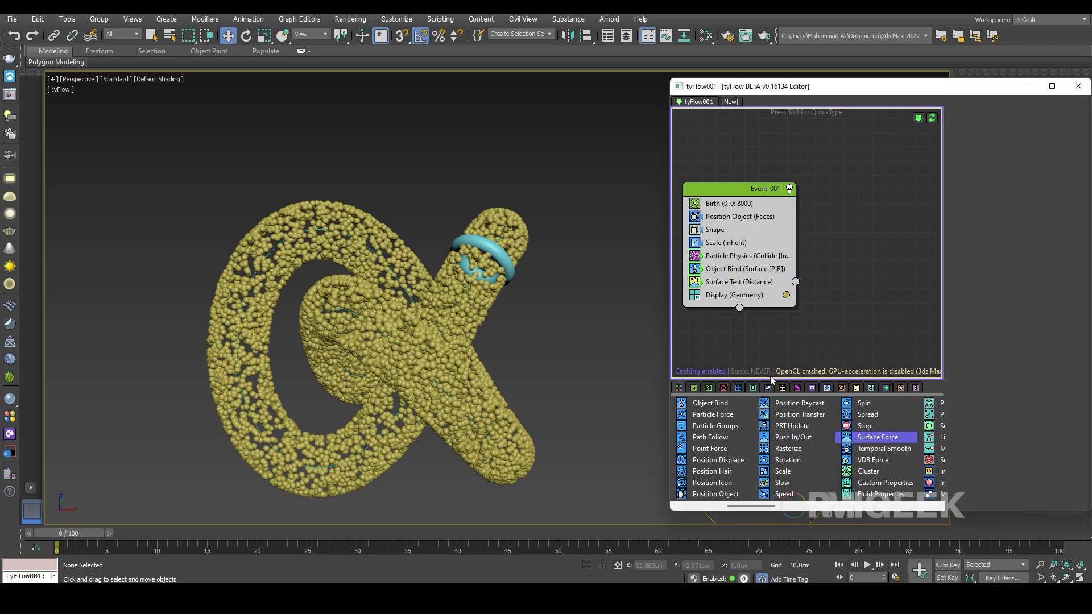
Create a new event with a Scale operator and connect the Surface Test output to it.
scroll(845, 468, "down", 1)
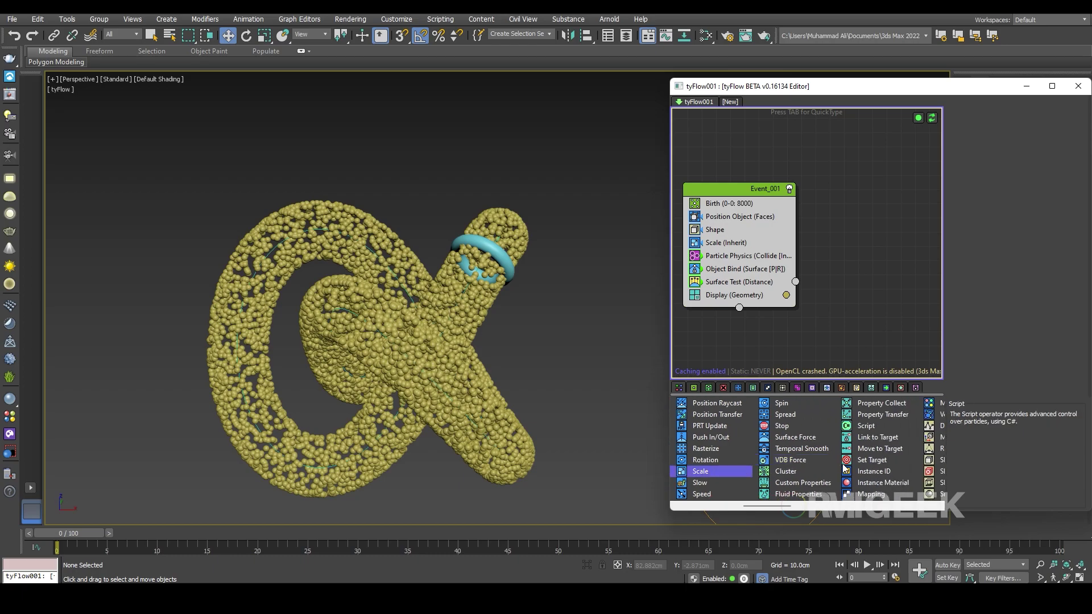
left_click_drag(704, 473, 762, 433)
left_click_drag(842, 303, 840, 301)
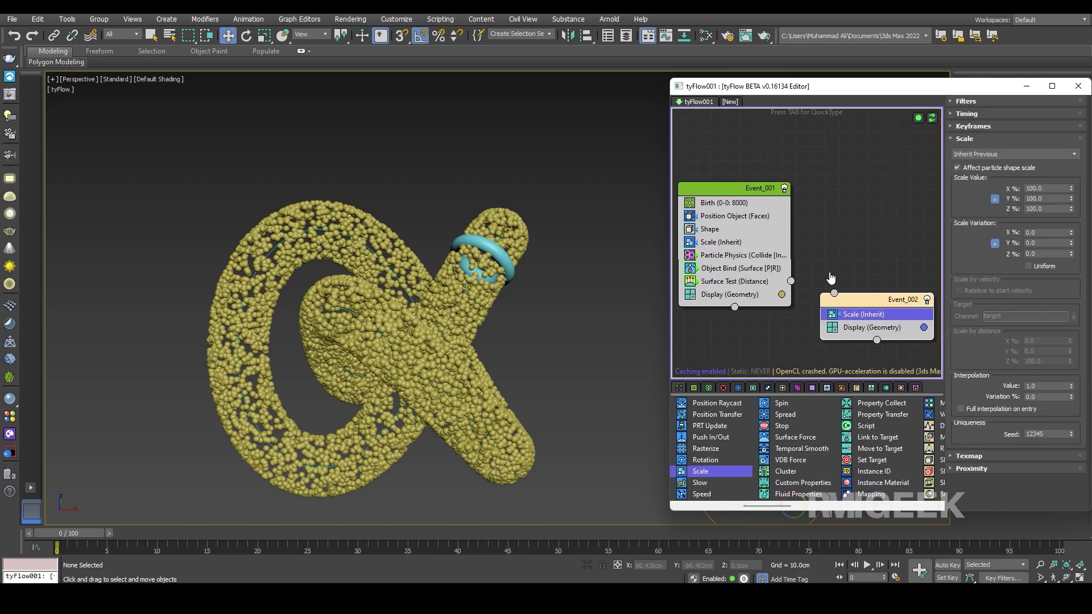
left_click_drag(771, 273, 828, 316)
Examine which particles around the ring enter the new event while scrubbing the timeline, and return to frame 0.
middle_click_drag(431, 276, 449, 254, "alt")
scroll(418, 290, "up", 4)
middle_click_drag(281, 307, 501, 274, "alt")
middle_click_drag(453, 318, 165, 514, "alt")
left_click_drag(100, 532, 21, 516)
key("w")
middle_click_drag(833, 260, 867, 255)
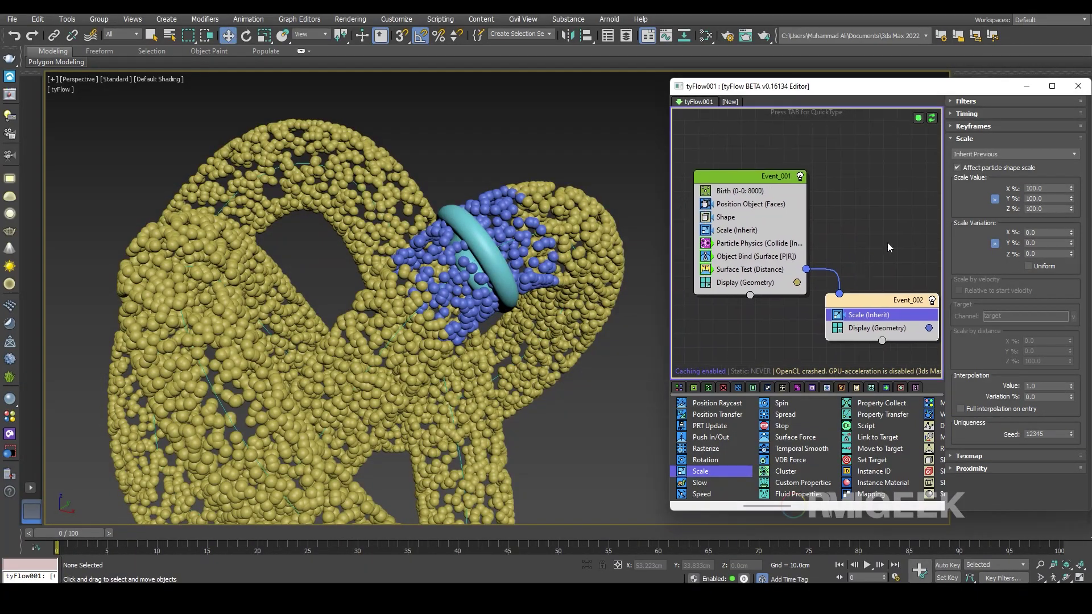
Set the Scale operator in Event_002 to Absolute with a uniform scale value of 500%.
left_click(1002, 155)
left_click(1003, 164)
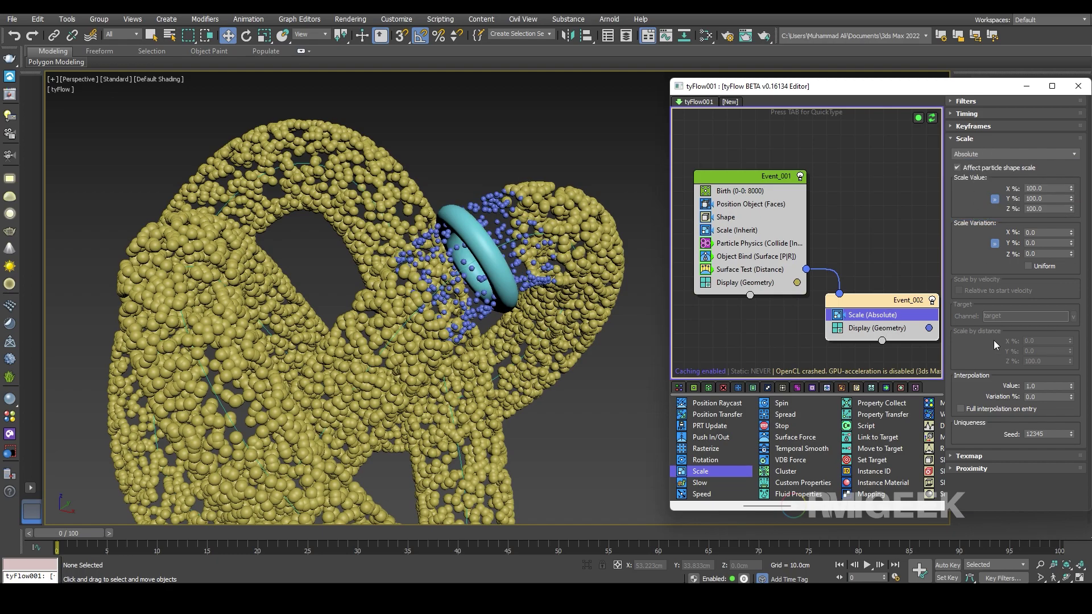
double_click(1064, 189)
left_click(744, 231)
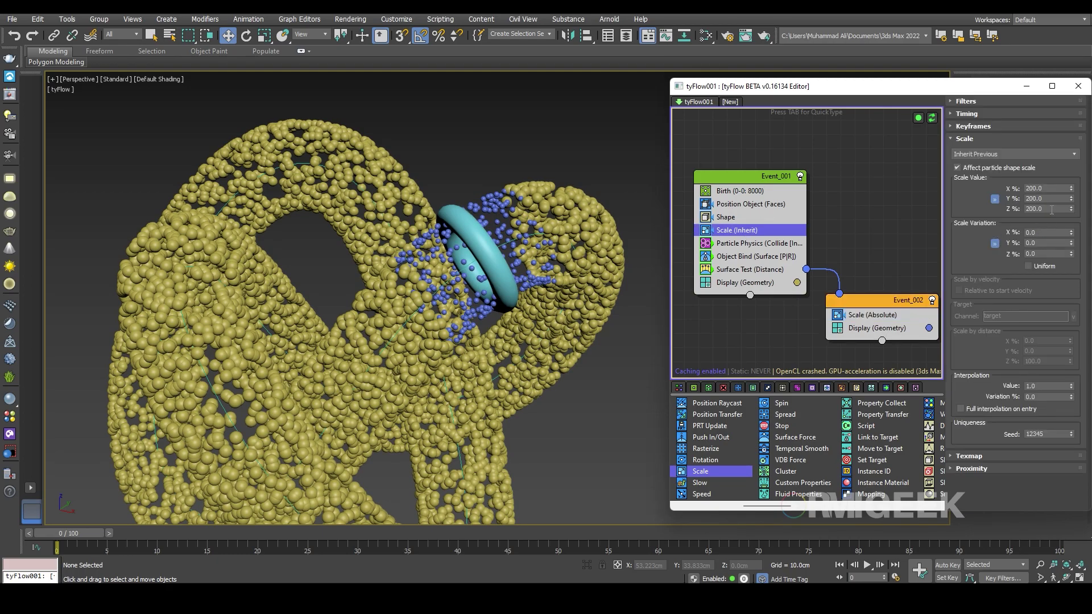
left_click(896, 314)
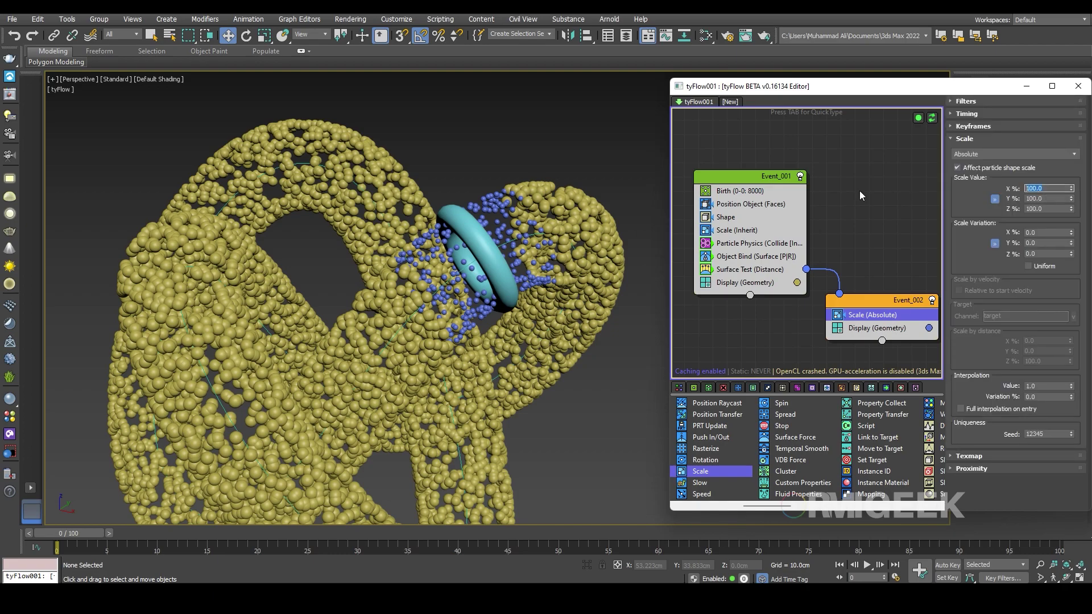
type("500")
key("Return")
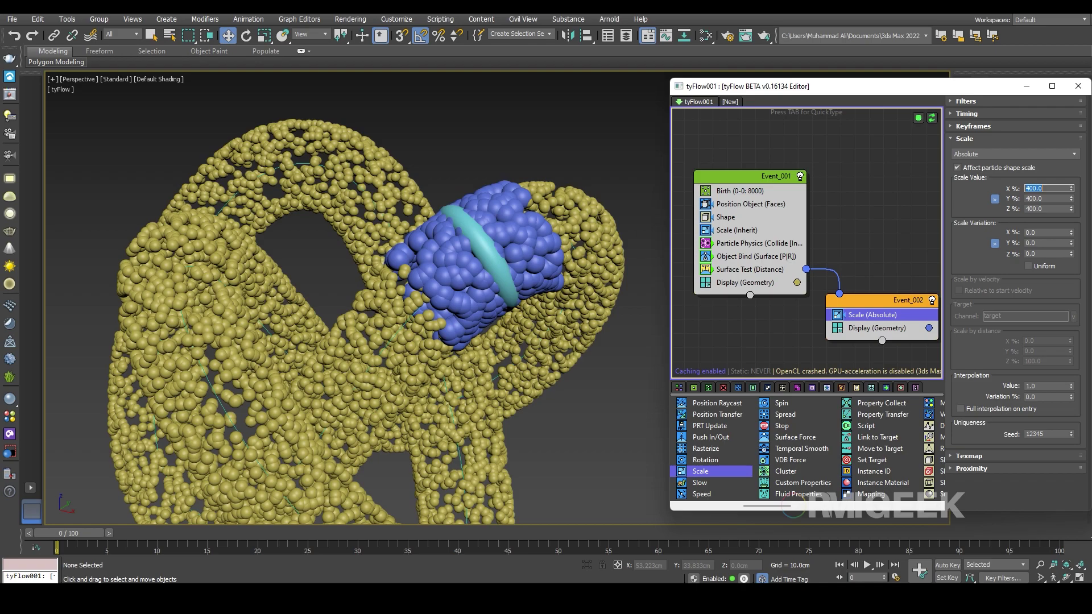
type("50")
key("Return")
type("5")
key("Return")
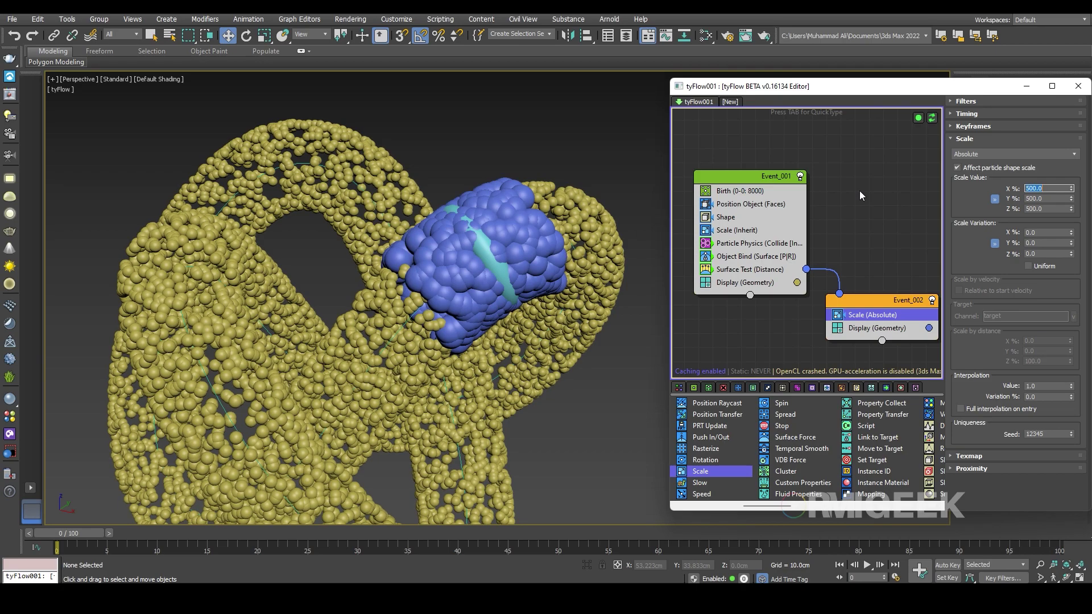
Scrub the timeline to frame 85 and examine how the enlarged Event_002 particles behave around the knot.
scroll(535, 406, "down", 3)
middle_click_drag(546, 405, 505, 362)
left_click_drag(97, 540, 923, 529)
middle_click_drag(389, 328, 469, 387, "alt")
mouse_move(498, 219)
middle_mouse_down("alt")
mouse_move(499, 312)
mouse_move(511, 335)
mouse_move(487, 287)
mouse_move(508, 238)
middle_mouse_up("alt")
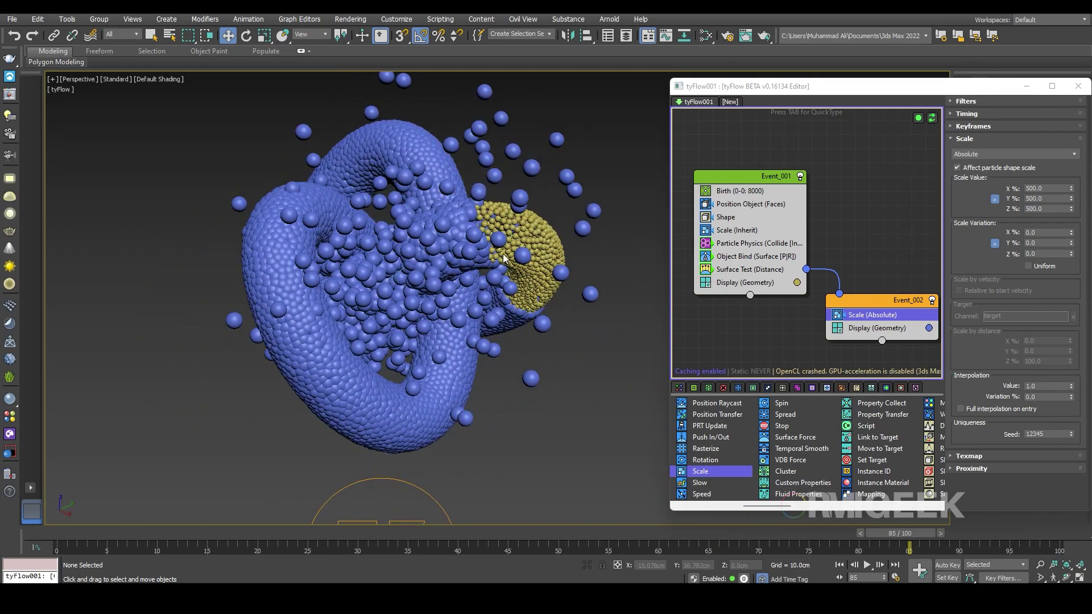
middle_click_drag(856, 327, 819, 296)
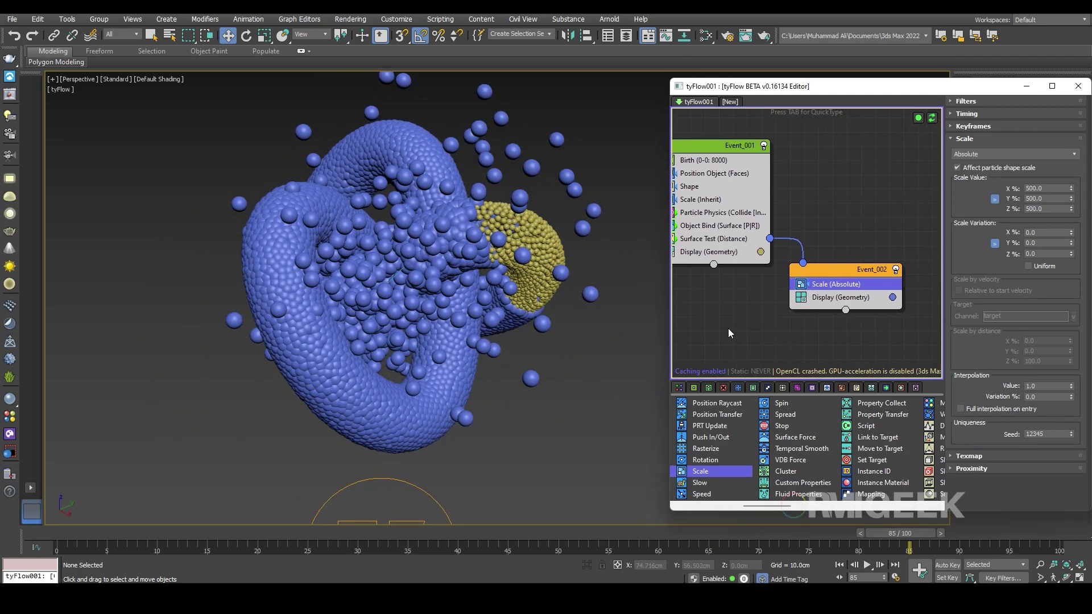
middle_click_drag(728, 330, 767, 326)
middle_click_drag(375, 340, 409, 319, "alt")
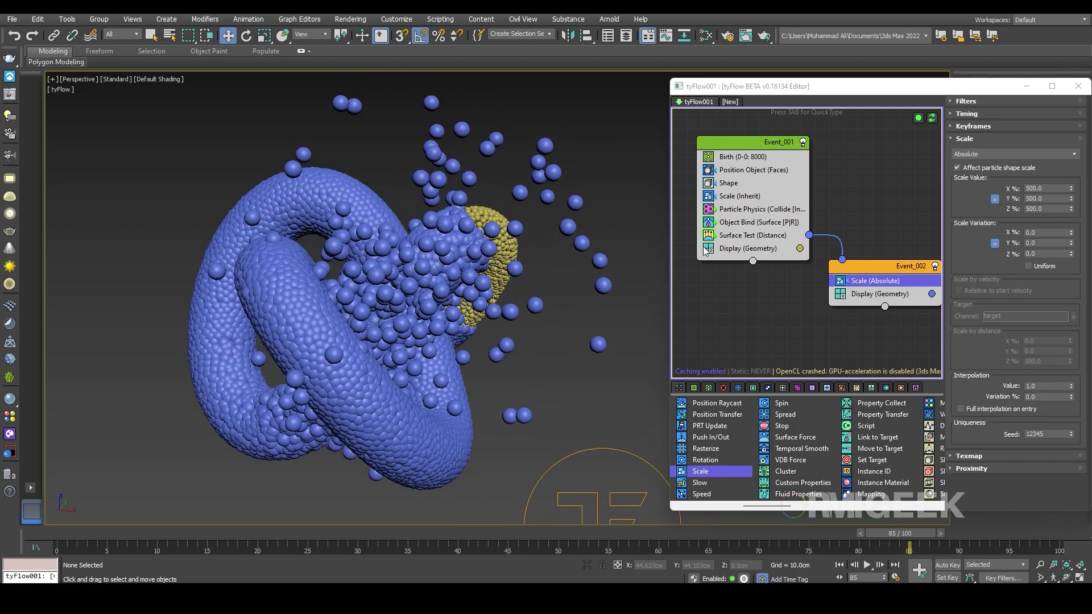
Disable Process only this event in Event_001's Particle Physics operator and check the particles at frame 10.
left_click(762, 209)
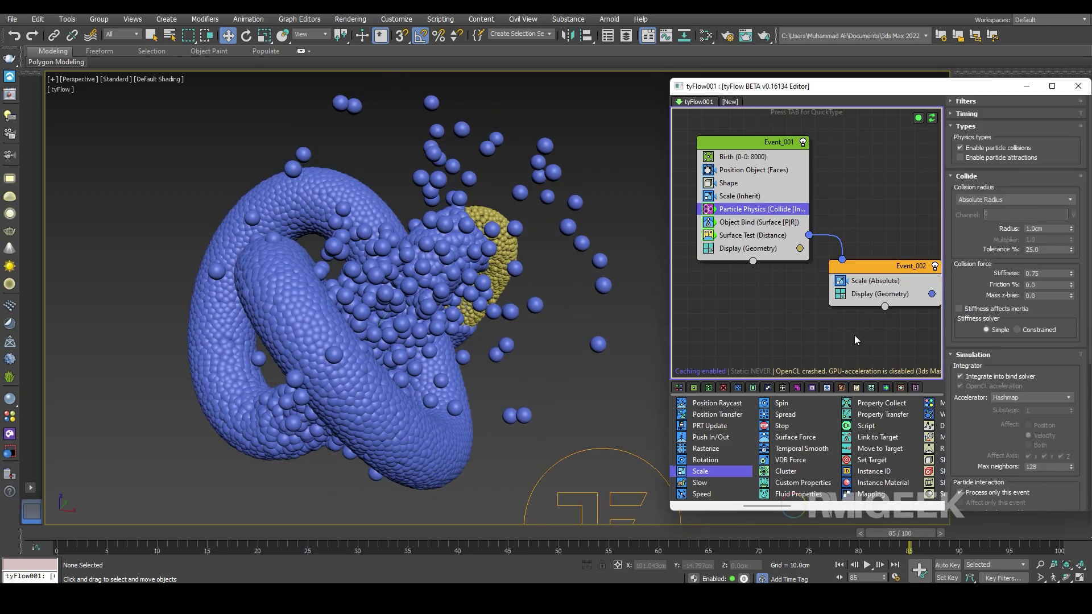
scroll(1009, 478, "down", 3)
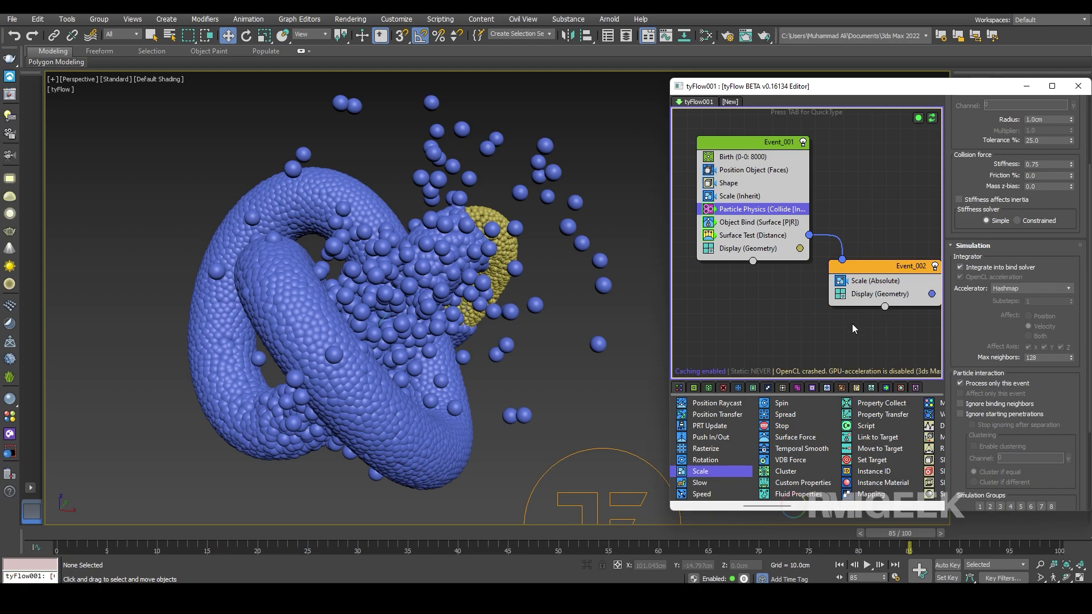
left_click(959, 383)
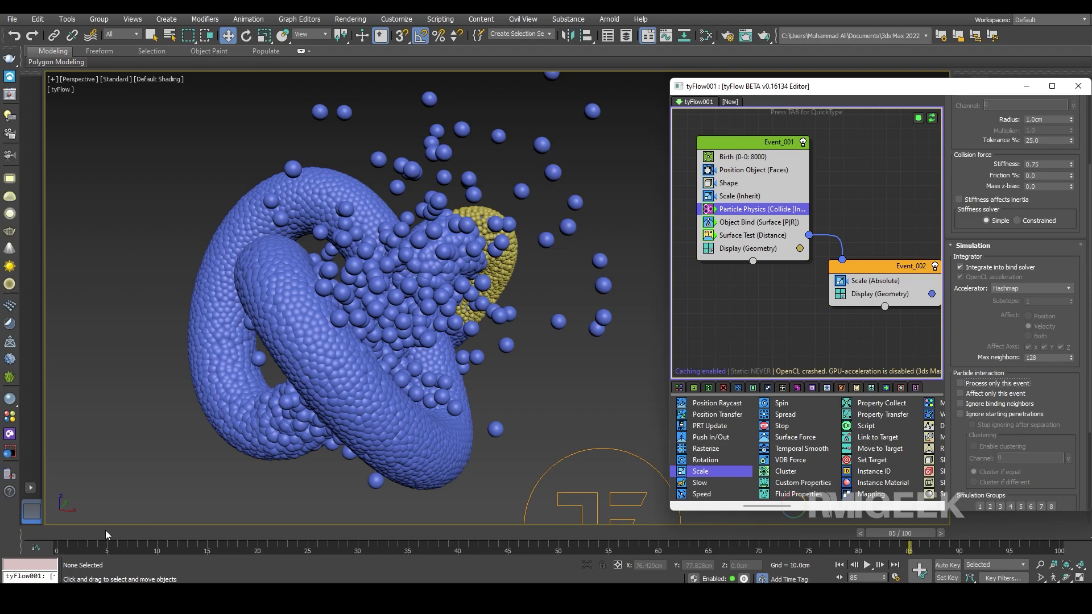
left_click_drag(105, 534, 165, 535)
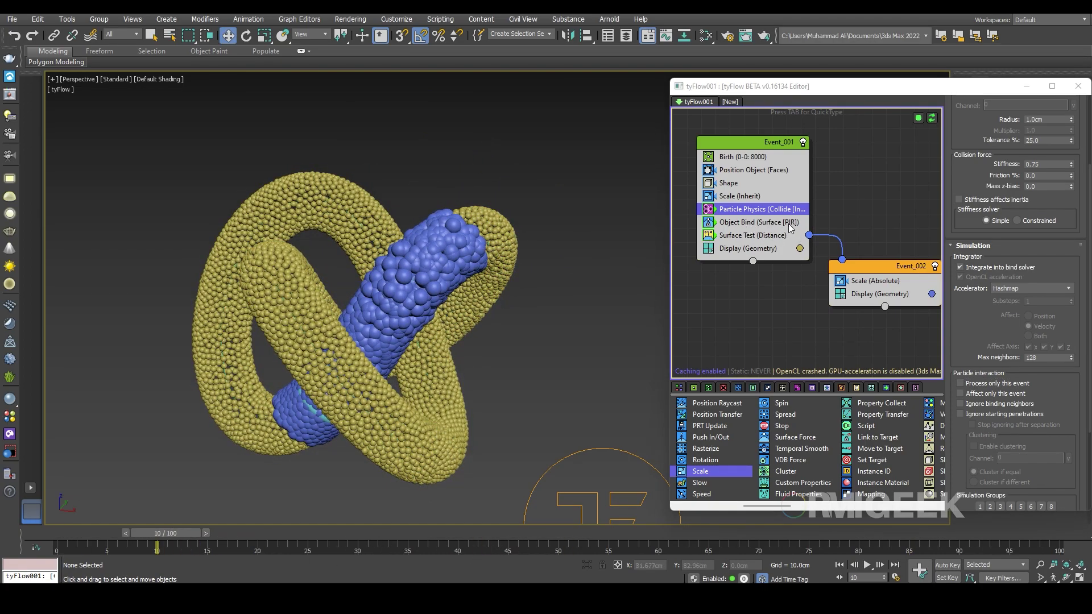
Copy the Object Bind operator from Event_001 and paste it into Event_002 as a non-instanced copy.
scroll(741, 470, "left", 1)
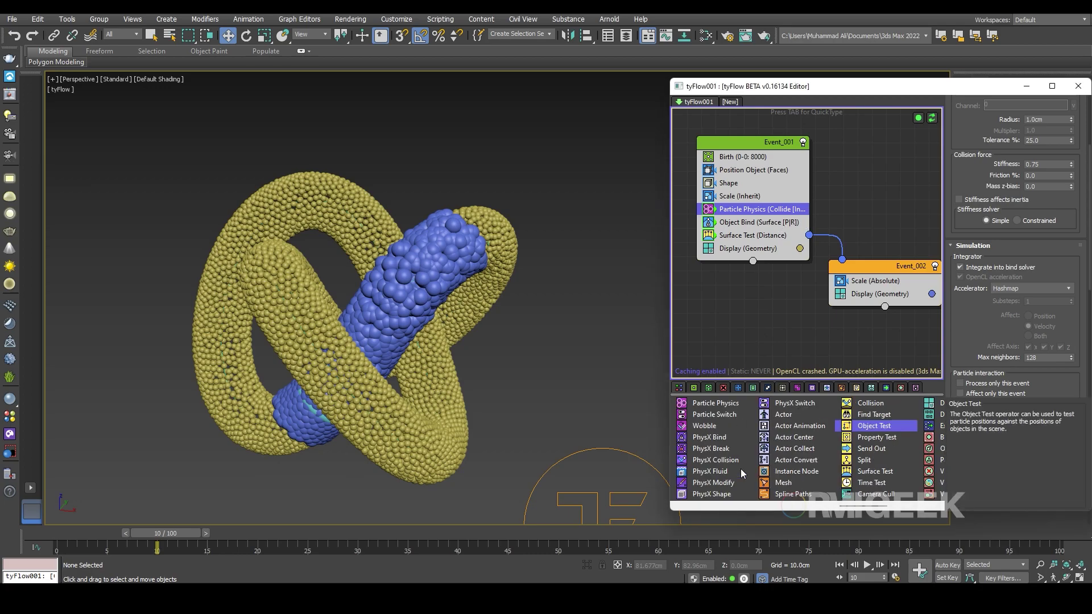
left_click(740, 224)
right_click(756, 229)
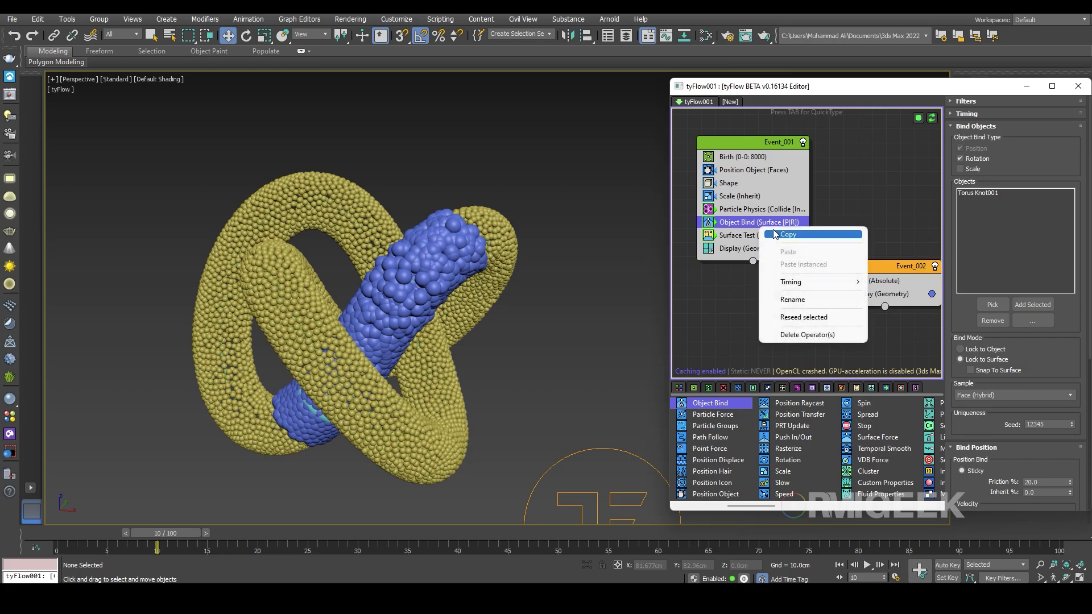
left_click(741, 228)
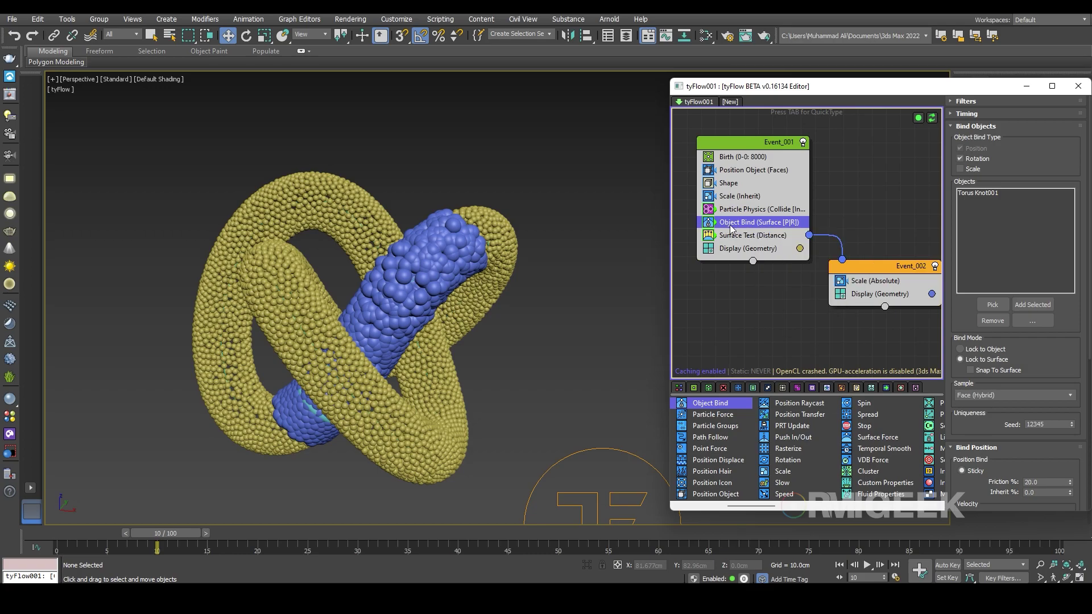
right_click(731, 228)
left_click(759, 233)
right_click(860, 289)
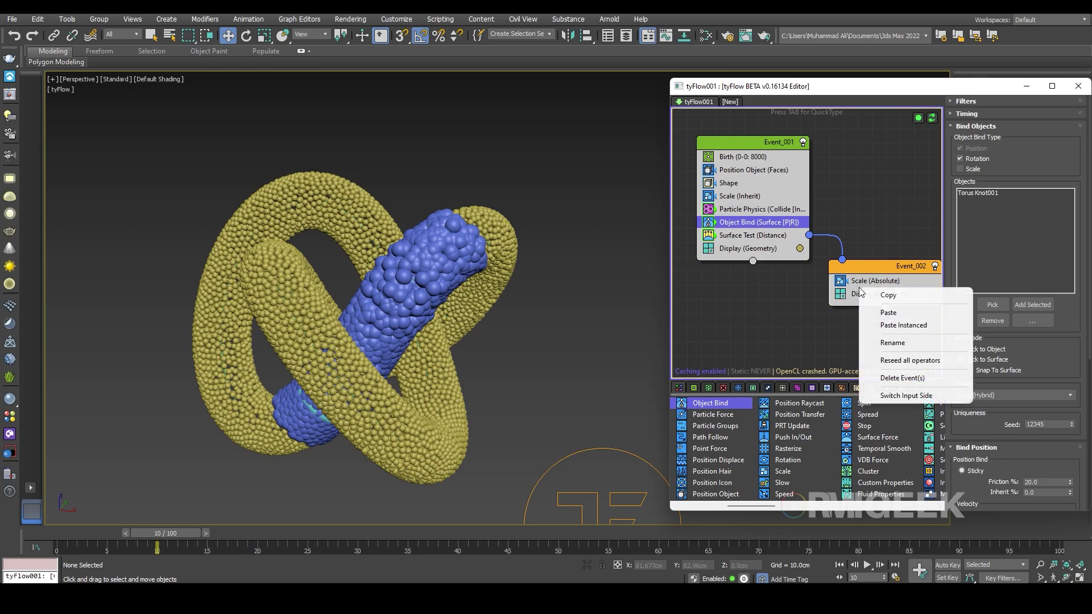
left_click(897, 312)
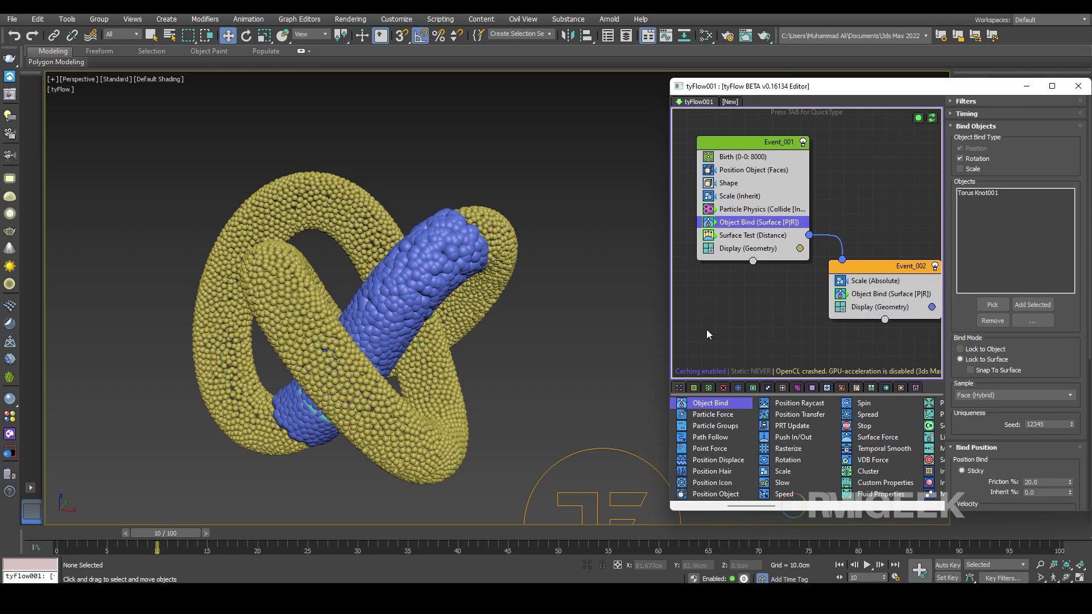
Return to frame 0 and make Event_002's Scale operator act continuously instead of only on event entry.
left_click_drag(174, 544, 54, 534)
key("w")
middle_click_drag(803, 317, 746, 302)
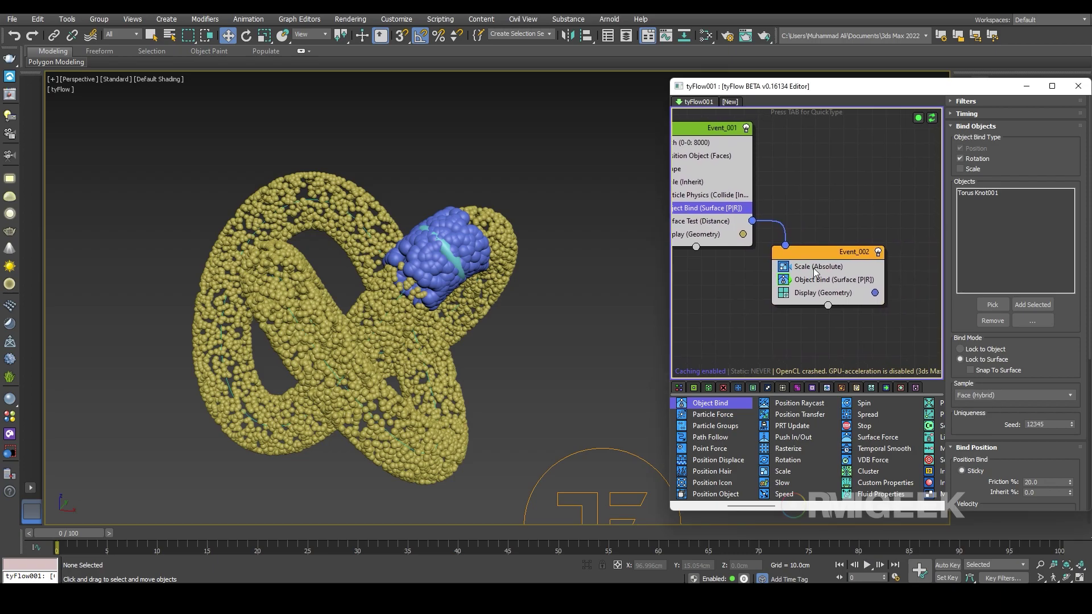
left_click(819, 266)
double_click(1036, 386)
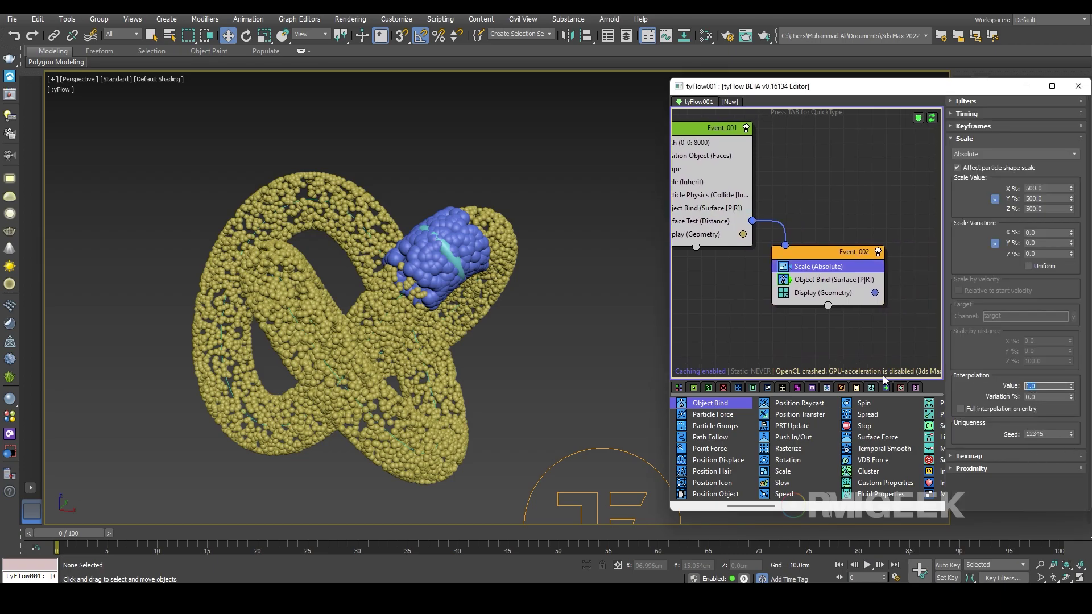
middle_click_drag(864, 149, 892, 156)
left_click(973, 114)
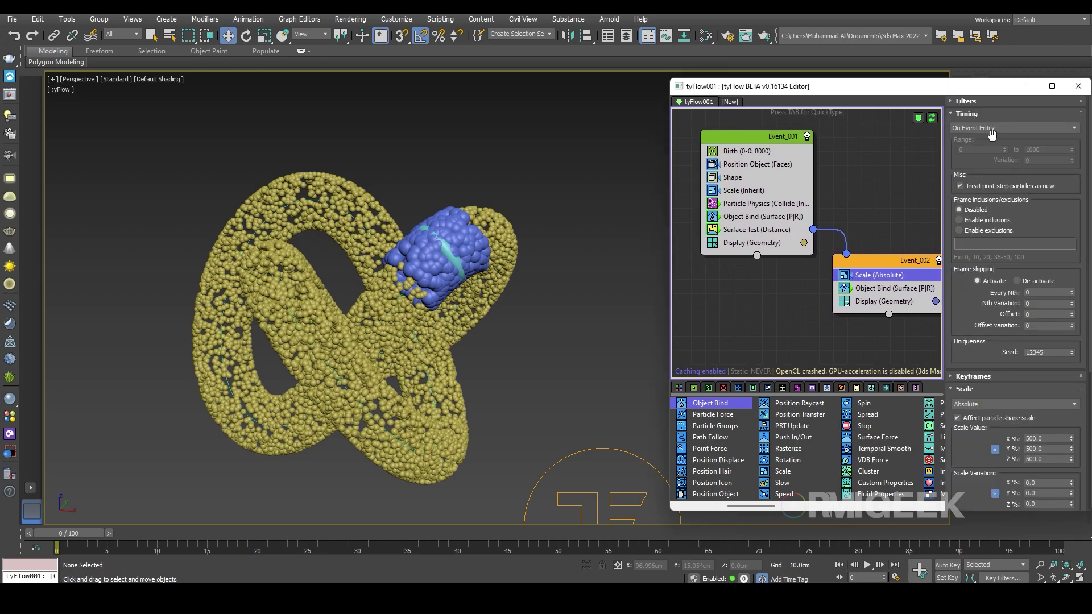
left_click(981, 128)
left_click(973, 148)
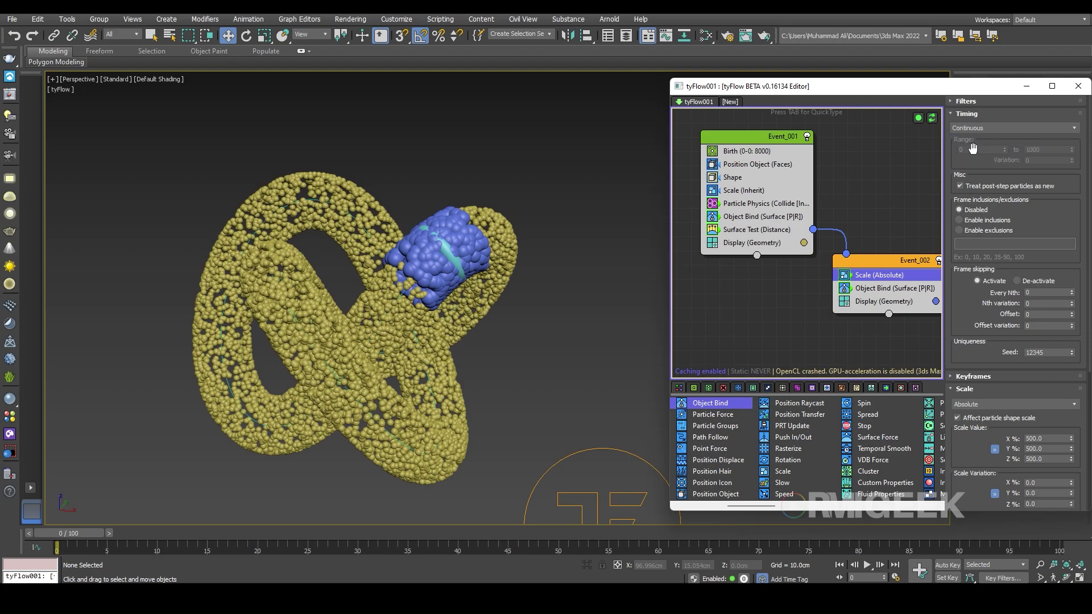
left_click(974, 114)
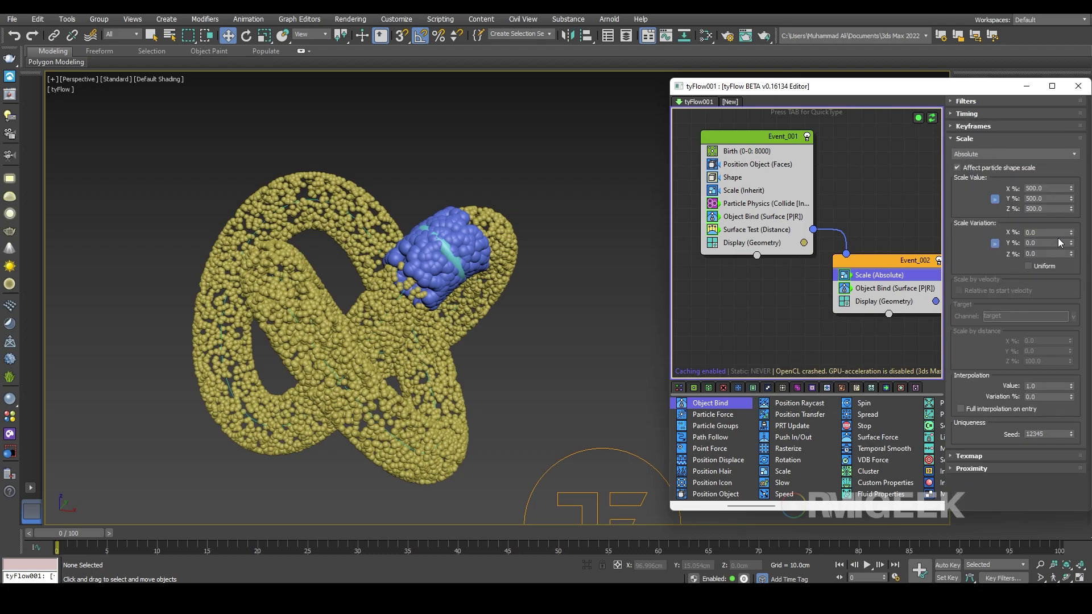
Set the Scale interpolation value to 0.1, check the growth at frame 20, raise the value to 0.2 and return to frame 0.
double_click(1039, 387)
type(".1")
key("Return")
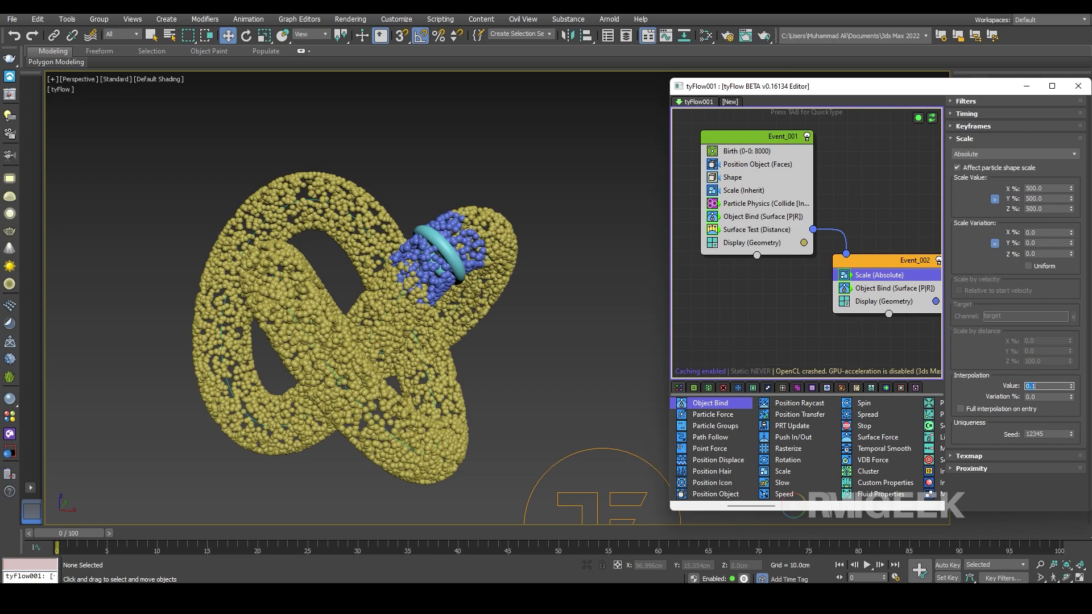
left_click_drag(54, 532, 249, 531)
left_click_drag(1050, 386, 863, 378)
key("Return")
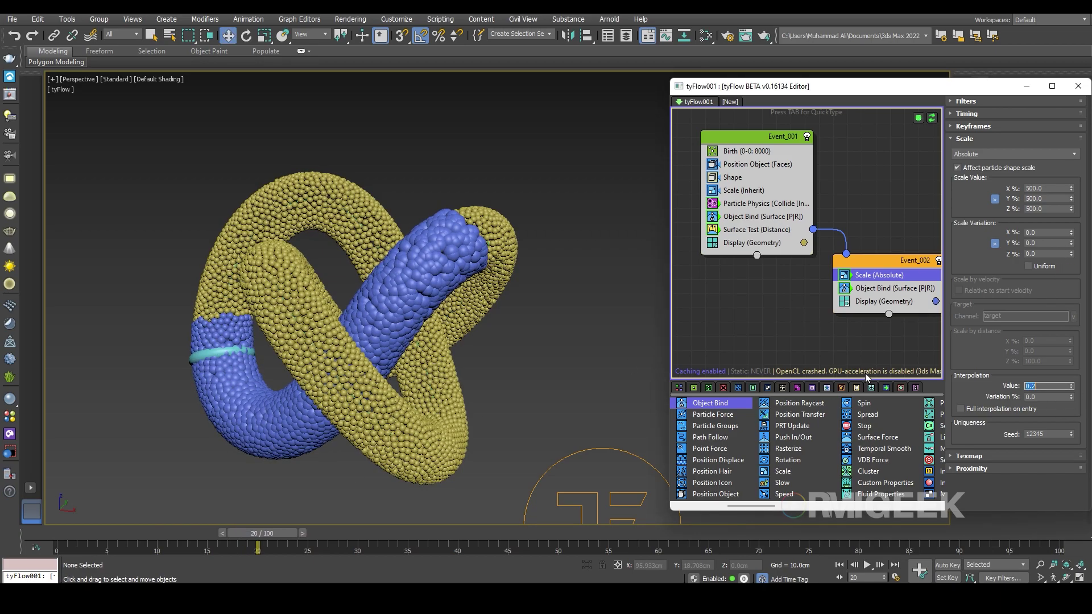
left_click_drag(246, 535, 1, 527)
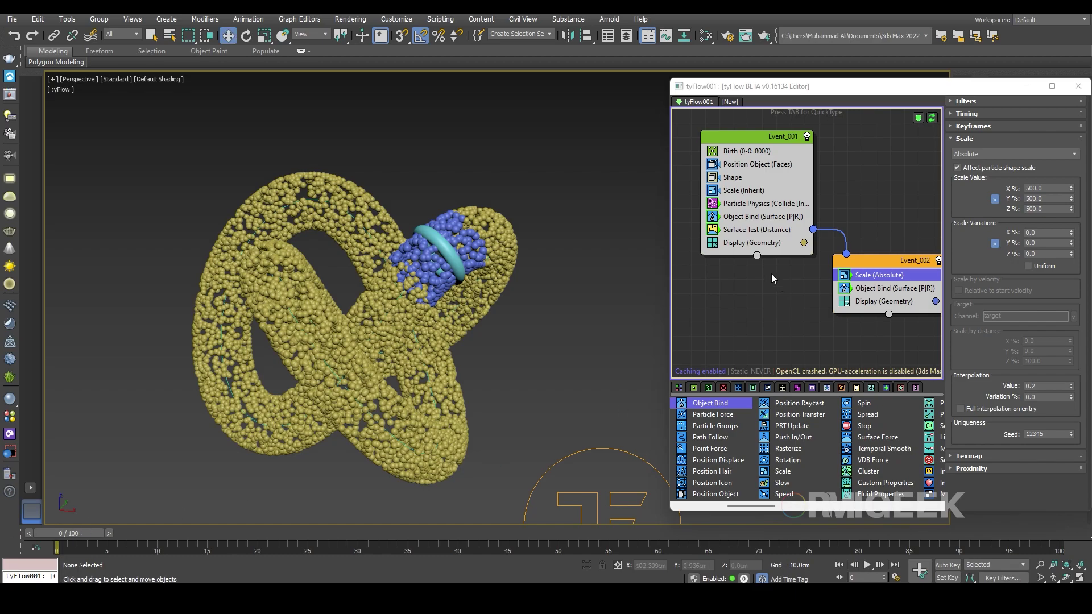
Duplicate the Particle Physics operator from Event_001 into Event_002 below Object Bind and scrub back to frame 0.
right_click(746, 208)
left_click(867, 281)
left_click(746, 206)
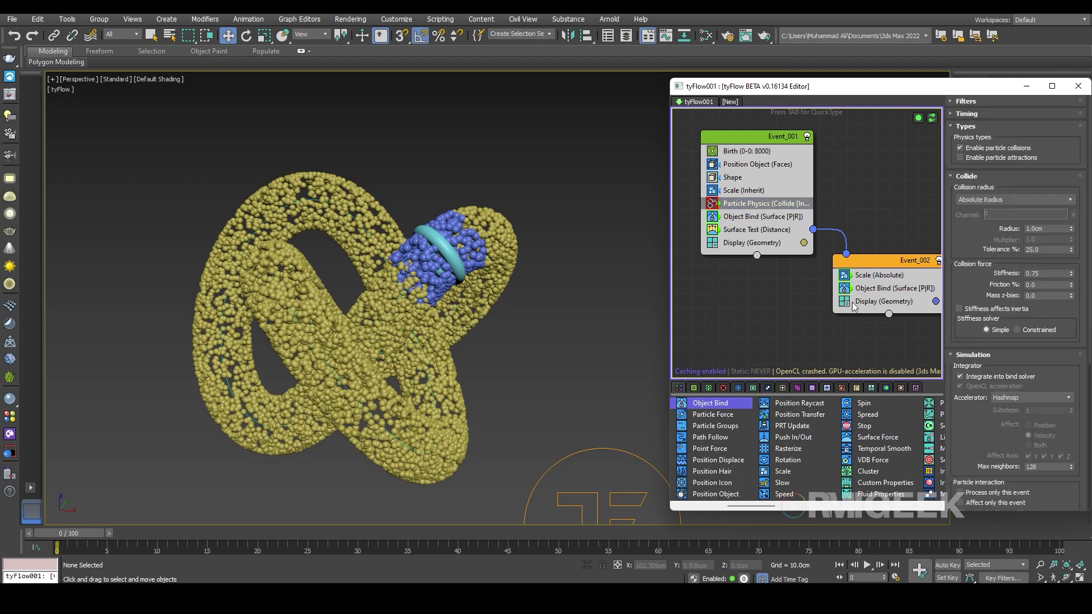
left_click_drag(715, 207, 876, 293)
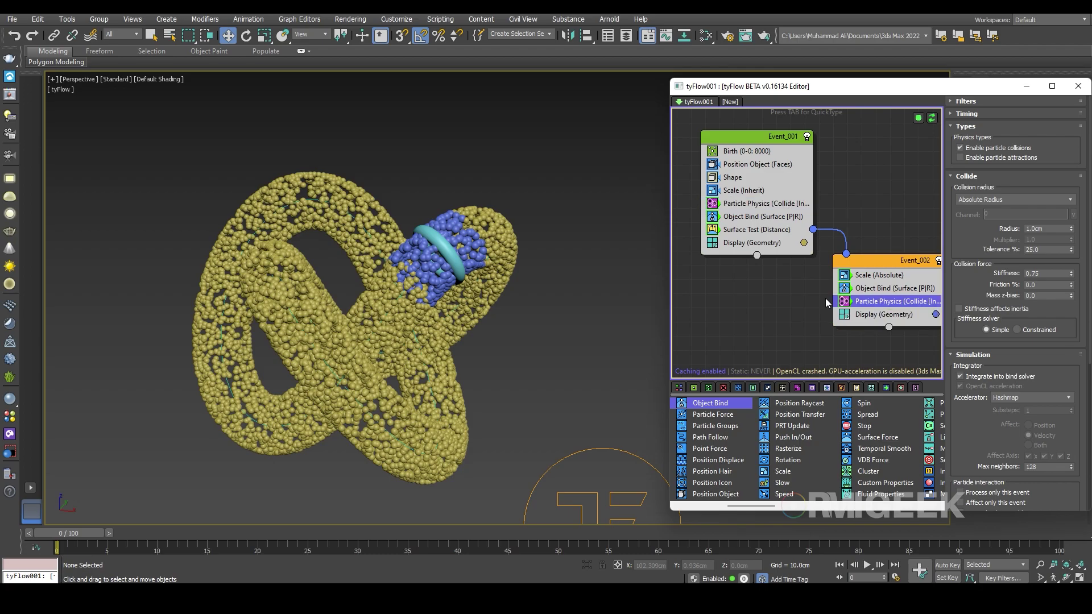
left_click_drag(81, 535, 3, 481)
Duplicate the Surface Test from Event_001 into Event_002 below Particle Physics.
left_click(809, 281)
middle_click_drag(786, 308, 748, 269)
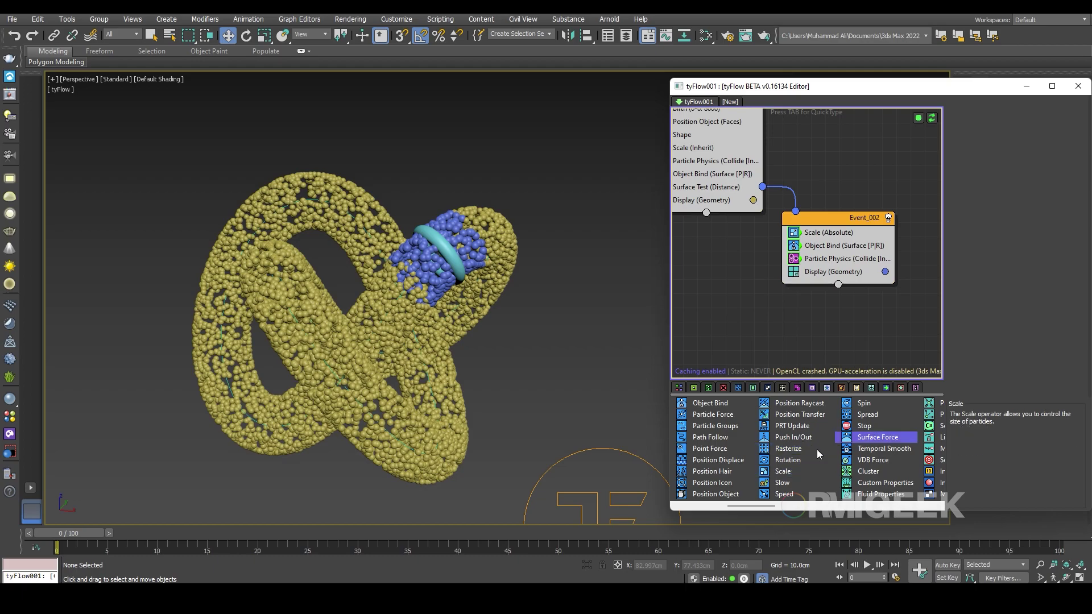
scroll(841, 449, "down", 3)
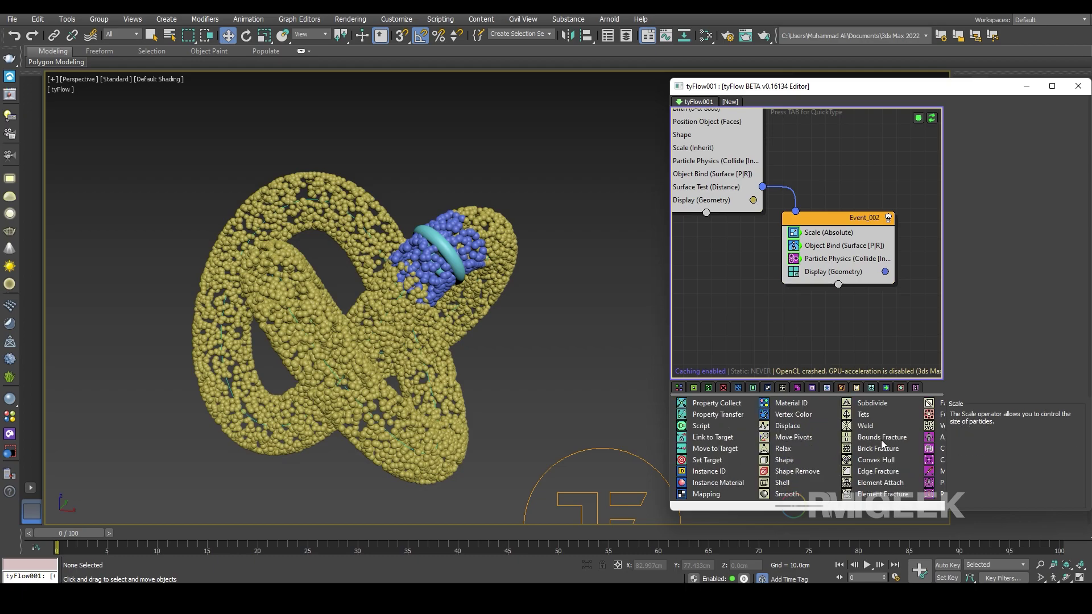
left_click(725, 188)
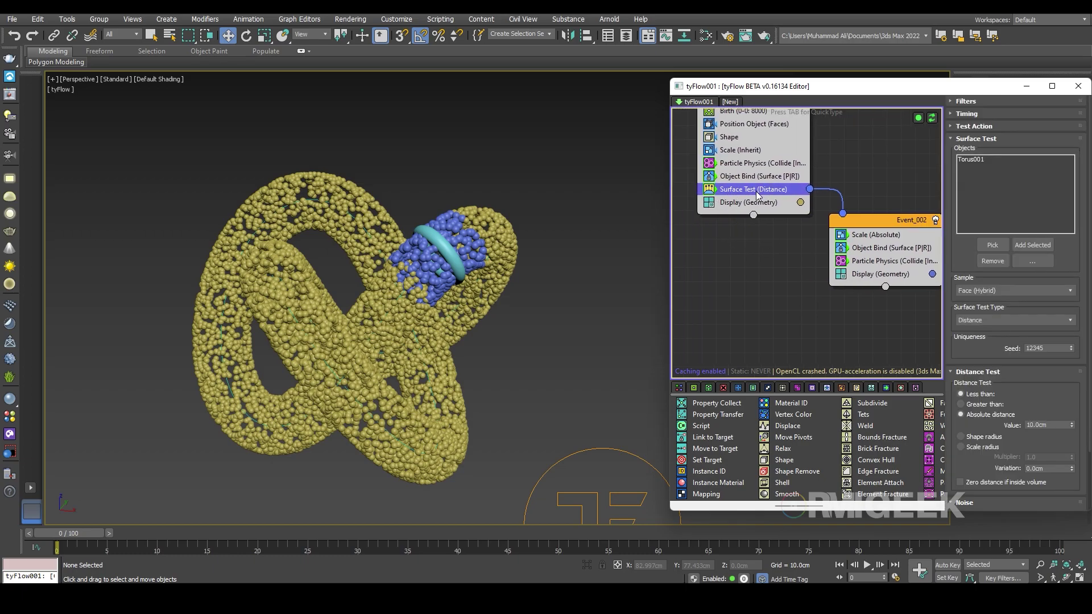
middle_click_drag(748, 193, 690, 187)
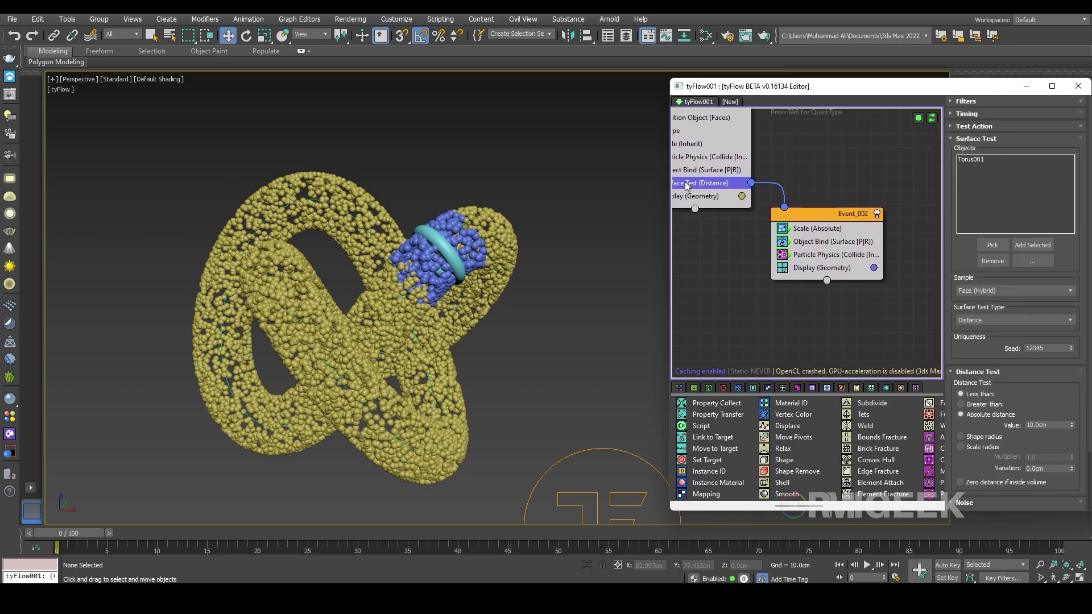
left_click_drag(686, 186, 836, 263)
middle_click_drag(892, 334, 852, 320)
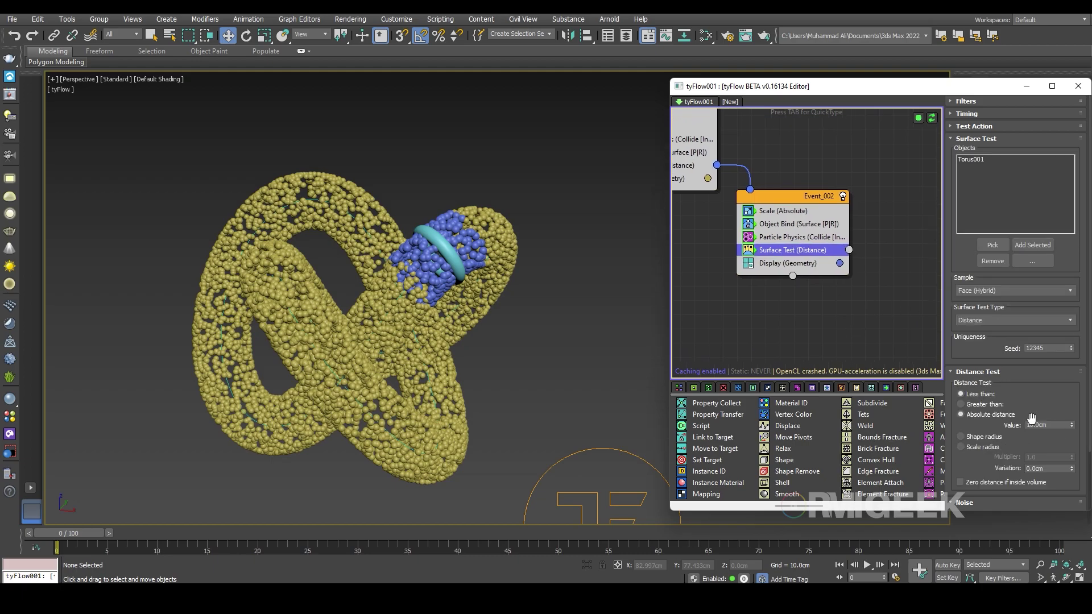
Set the distance test of Event_002's Surface Test to Greater than, making sure Event_001's test uses Less than.
left_click(987, 404)
middle_click_drag(706, 276, 682, 305)
left_click(756, 215)
left_click(961, 394)
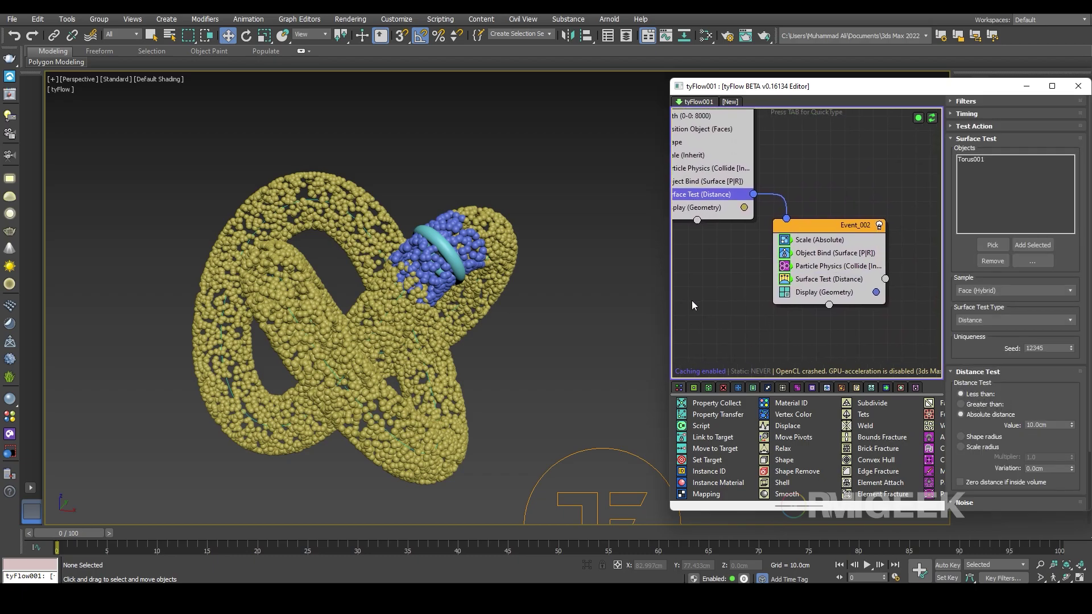
left_click(822, 282)
middle_click_drag(938, 338, 854, 309)
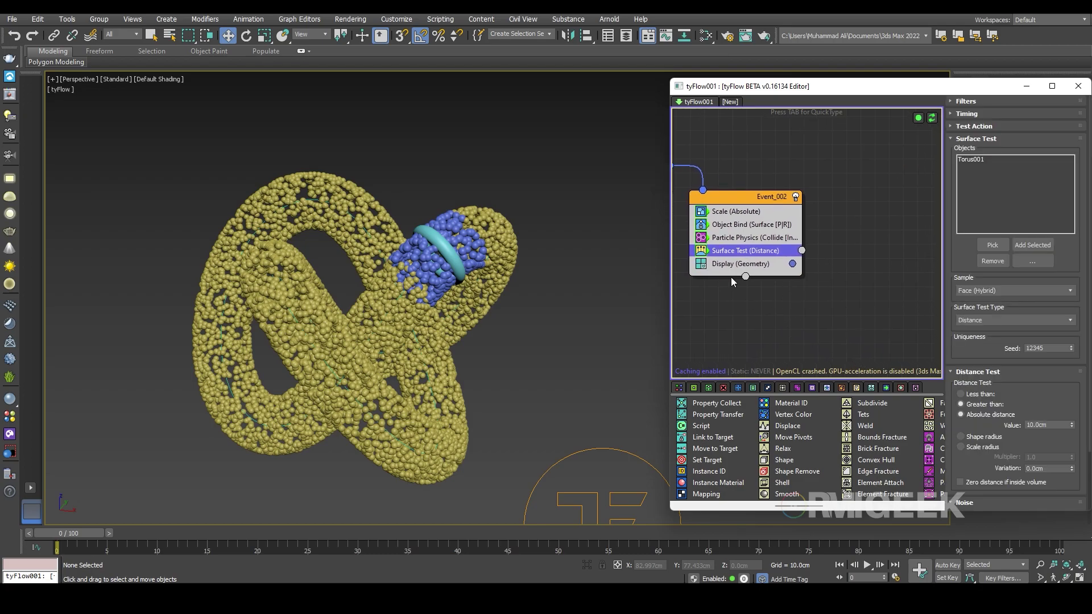
Create a new event with a Display operator and connect the output of Event_002's Surface Test to it.
mouse_move(804, 315)
middle_mouse_down()
mouse_move(869, 347)
mouse_move(815, 327)
middle_mouse_up()
scroll(841, 428, "up", 3)
scroll(840, 427, "down", 4)
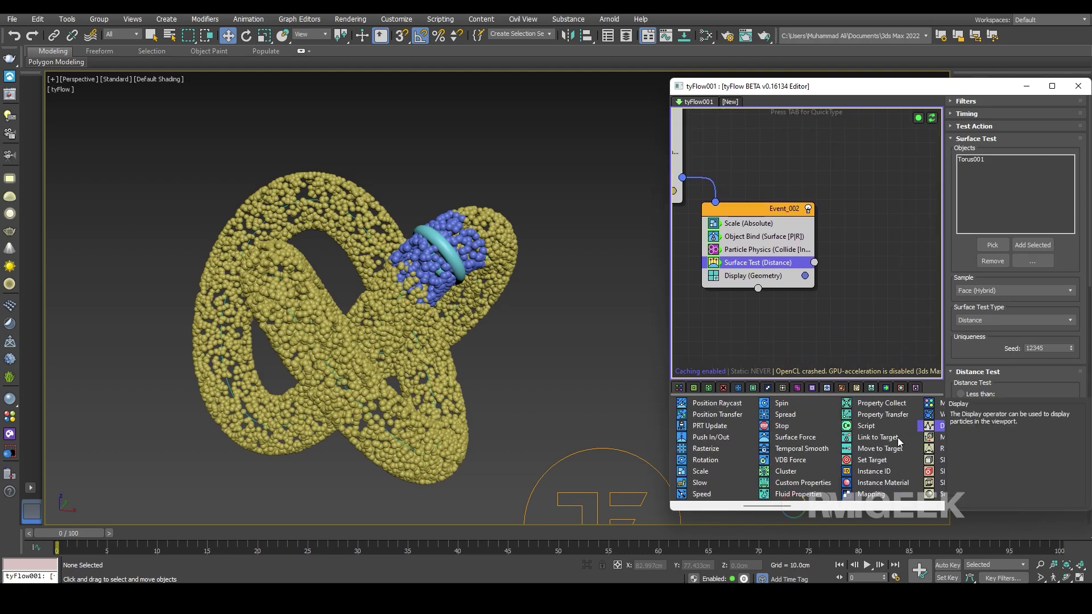
scroll(897, 437, "down", 3)
scroll(898, 438, "down", 3)
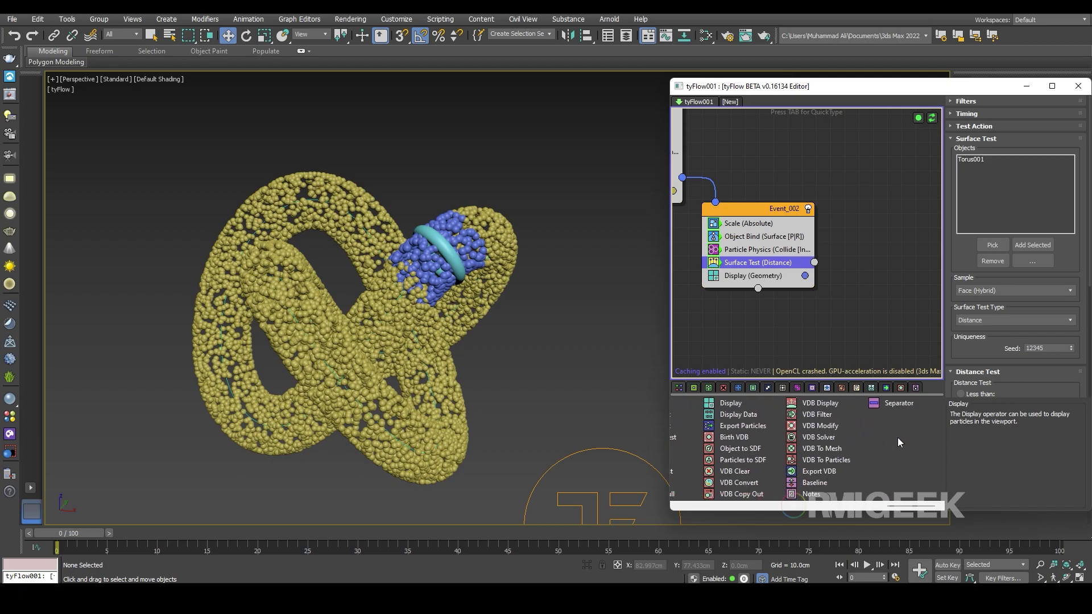
scroll(898, 437, "up", 3)
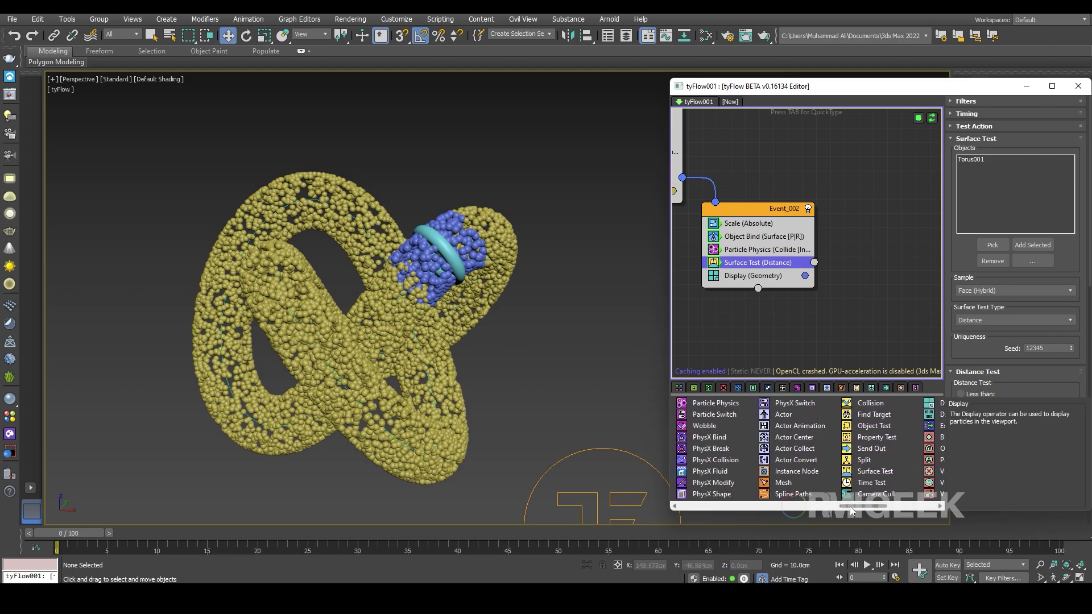
left_click_drag(857, 507, 865, 506)
left_click_drag(865, 401, 854, 308)
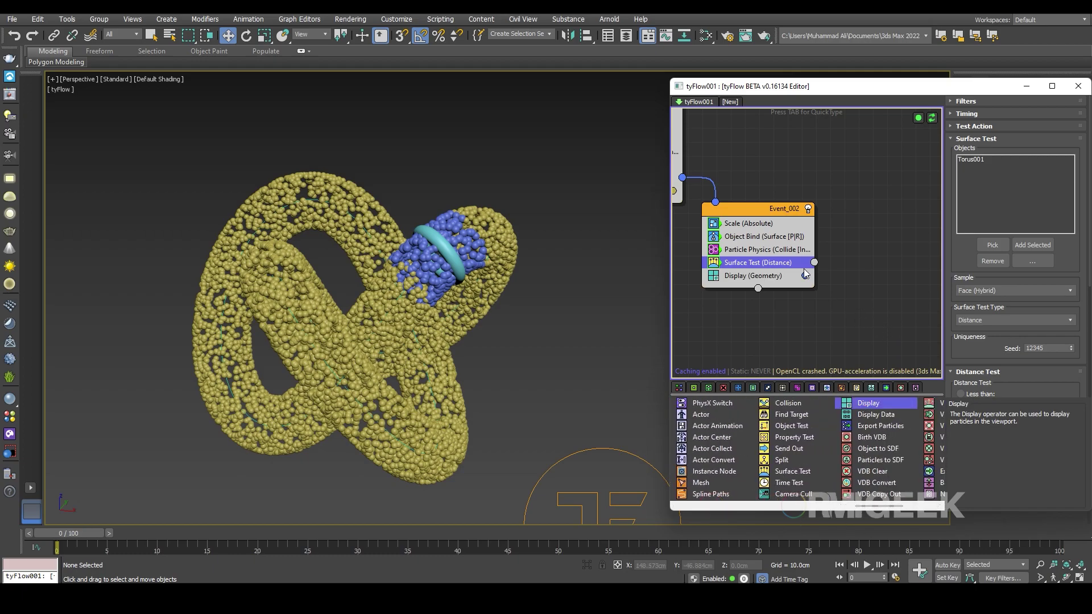
left_click_drag(814, 262, 867, 307)
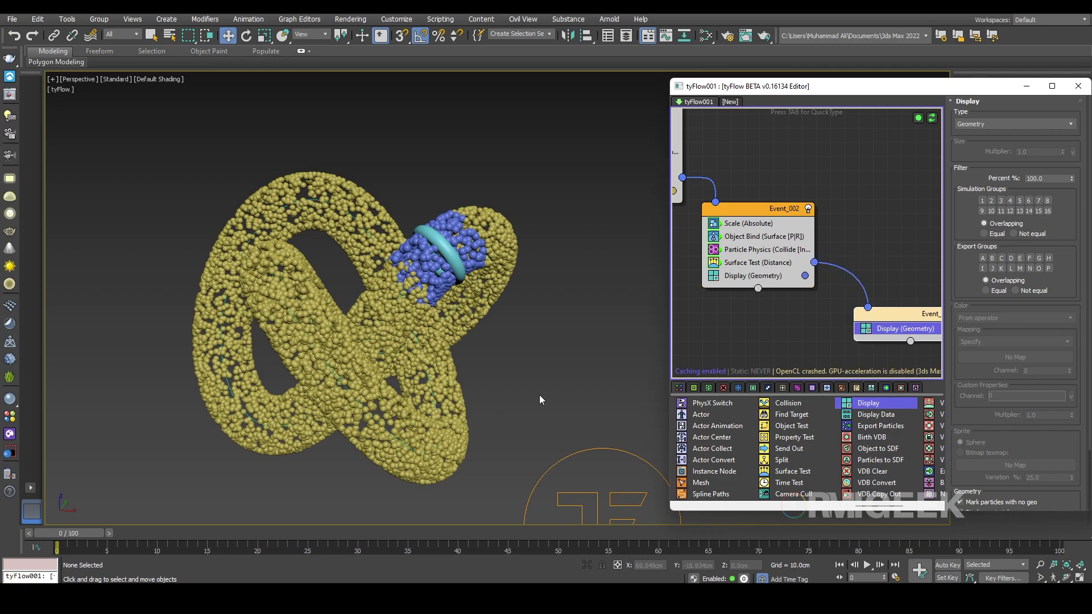
Change the display colour of Event_003 to red.
middle_click_drag(875, 329, 825, 320)
left_click(909, 319)
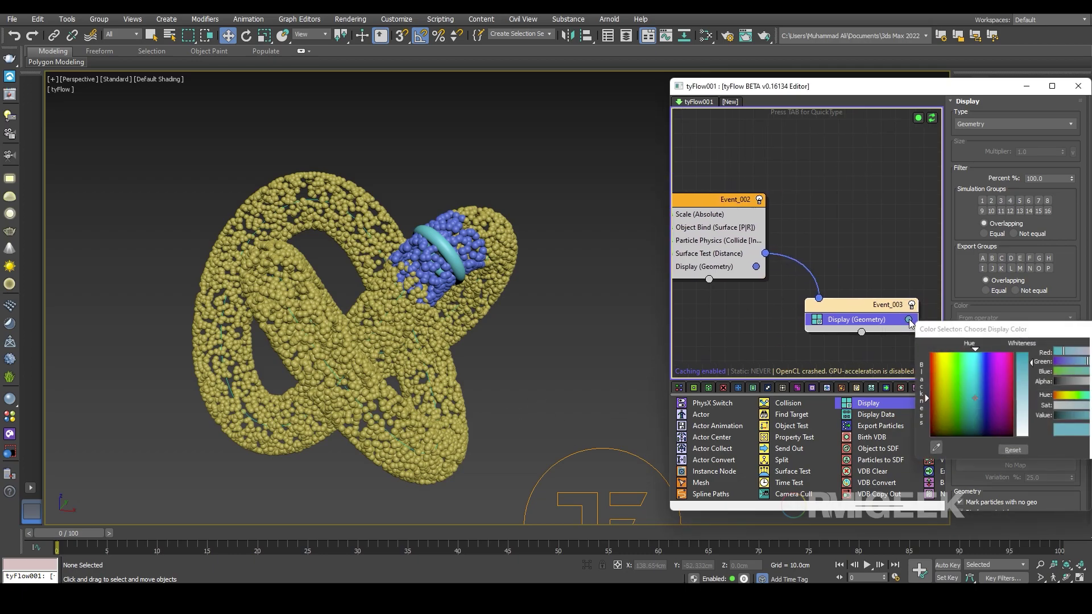
mouse_move(993, 366)
left_mouse_down()
mouse_move(987, 348)
mouse_move(1016, 341)
mouse_move(905, 305)
left_mouse_up()
left_click(1007, 425)
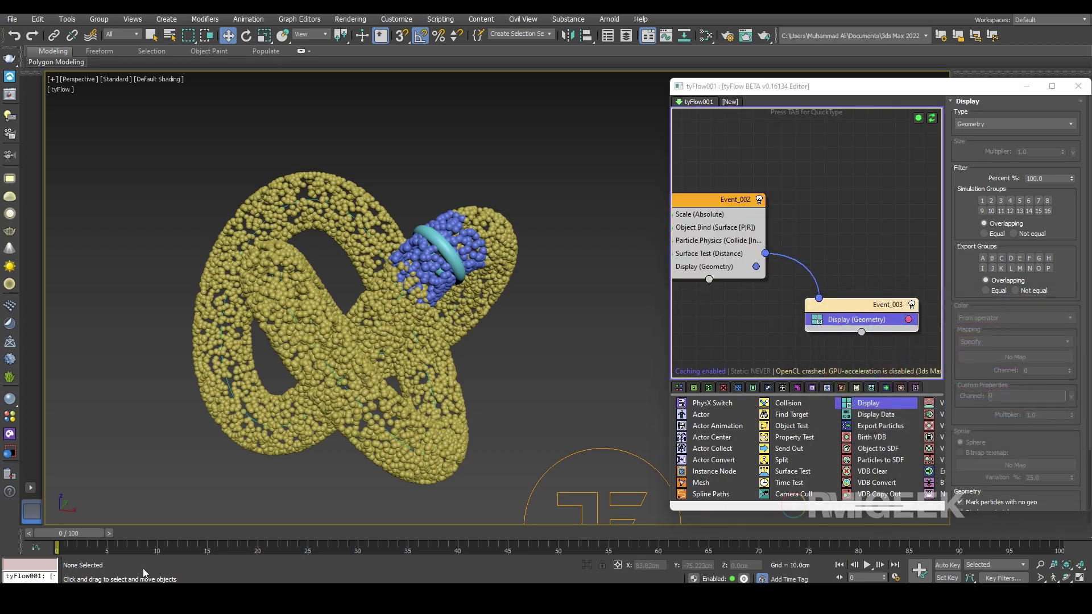
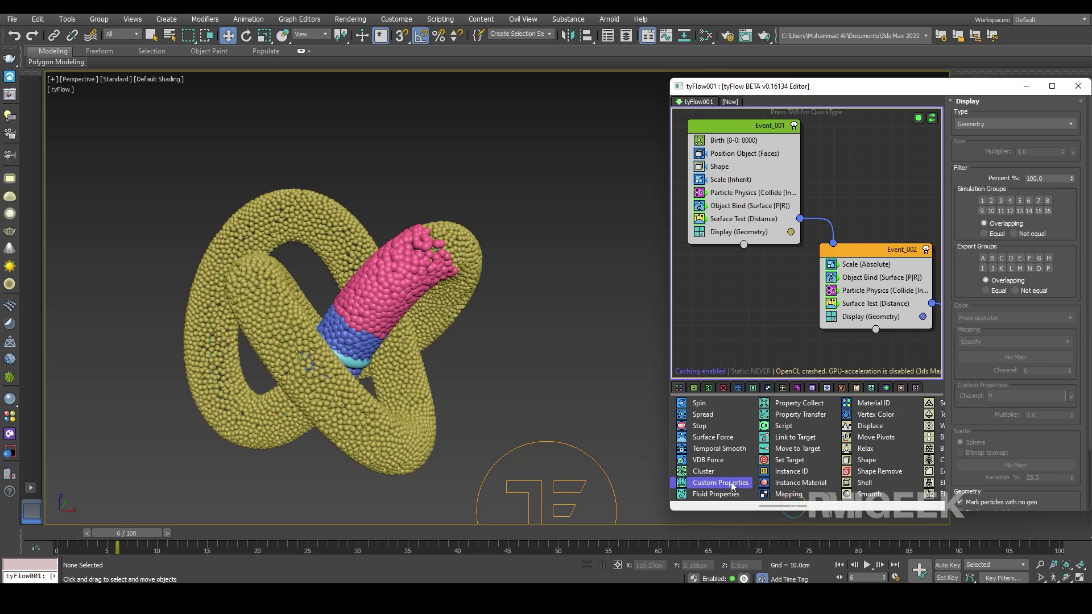
Add a Custom Properties operator to Event_001 below Scale, keeping its operation at SET (save value to channel).
left_click_drag(733, 485, 742, 186)
mouse_move(755, 276)
middle_mouse_down()
mouse_move(736, 265)
mouse_move(775, 284)
middle_mouse_up()
left_click(1002, 200)
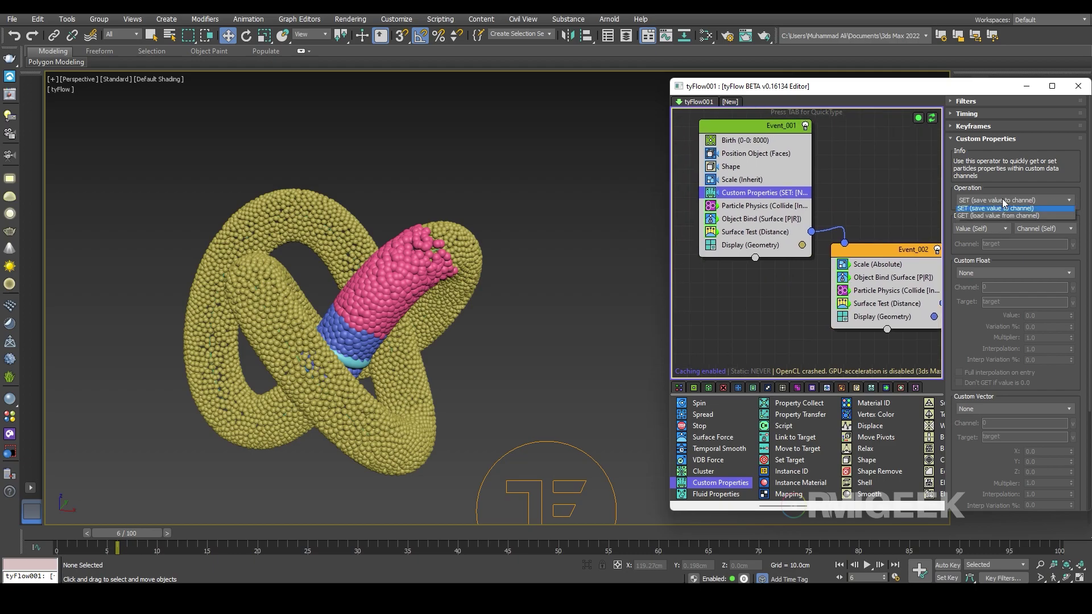
left_click(1036, 215)
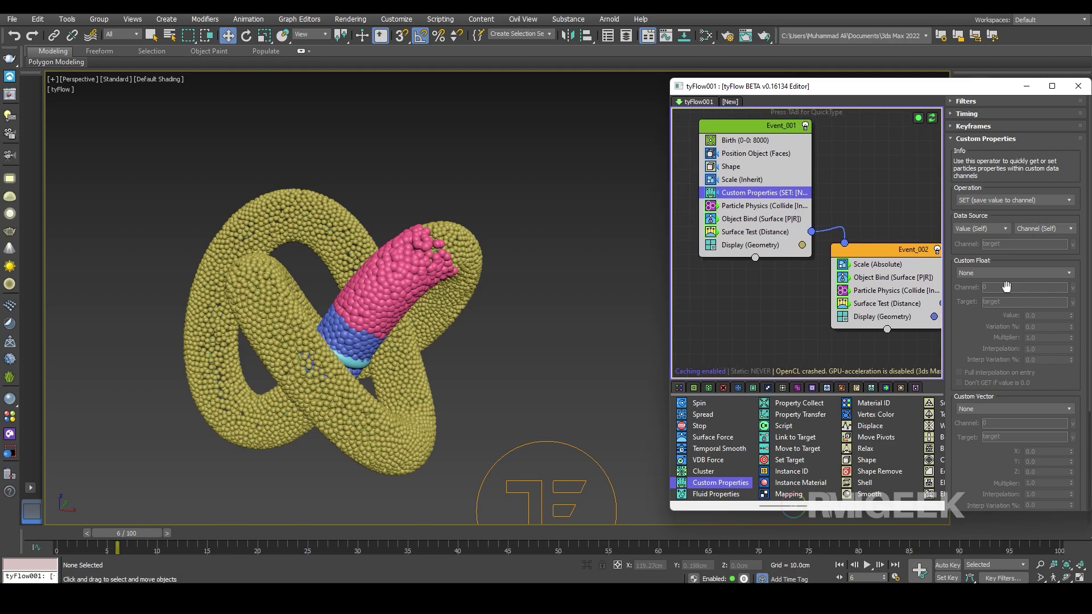
Set the custom float of Event_001's Custom Properties to Scale Magnitude and name its channel MYS.
scroll(1007, 284, "down", 5)
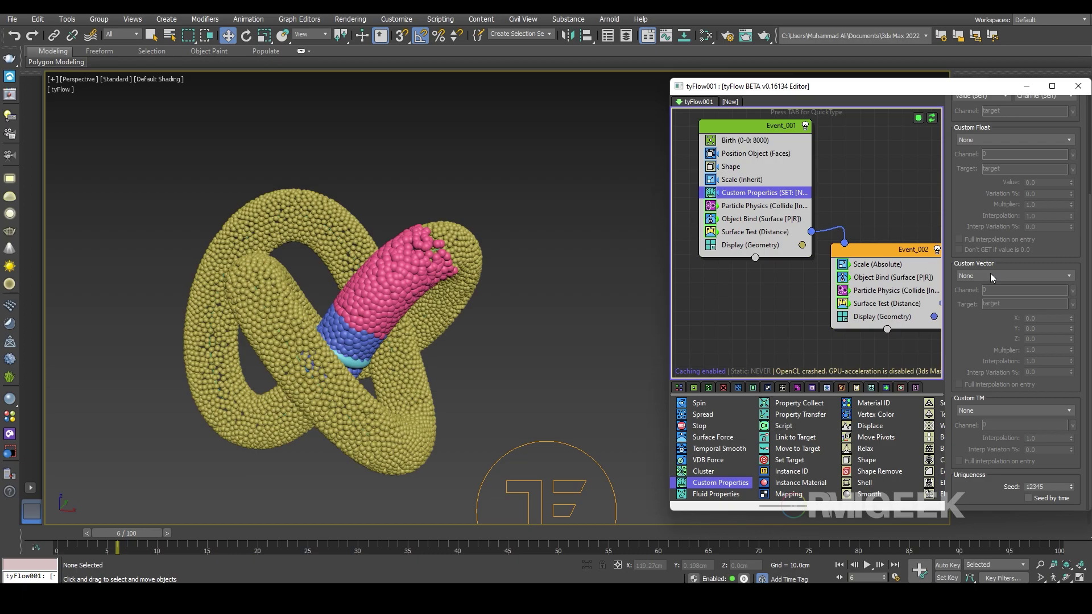
left_click(992, 277)
left_click(988, 182)
left_click(987, 140)
left_click(1005, 283)
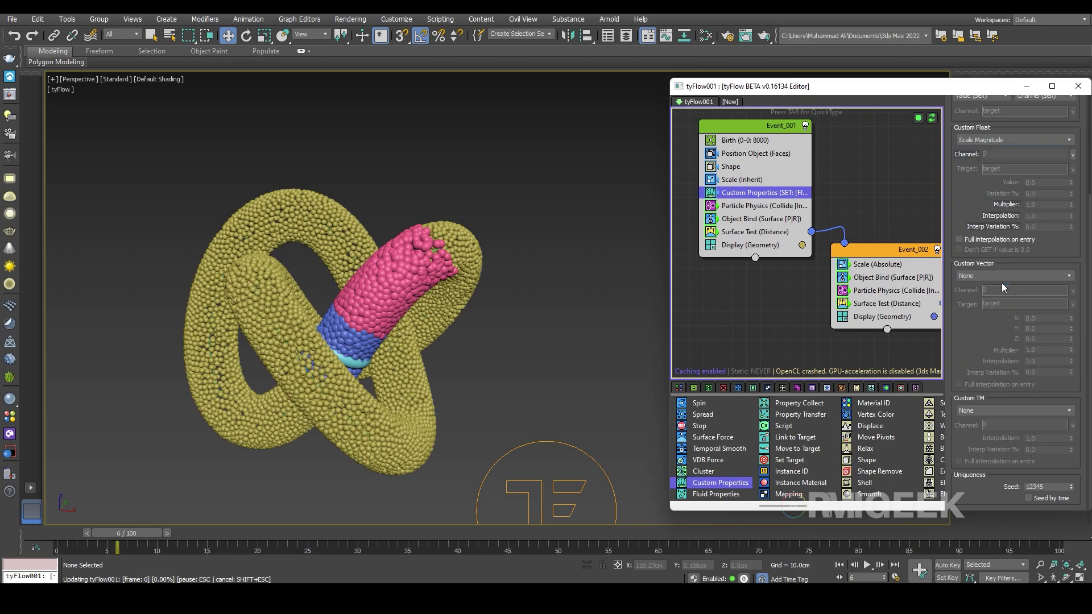
double_click(1008, 154)
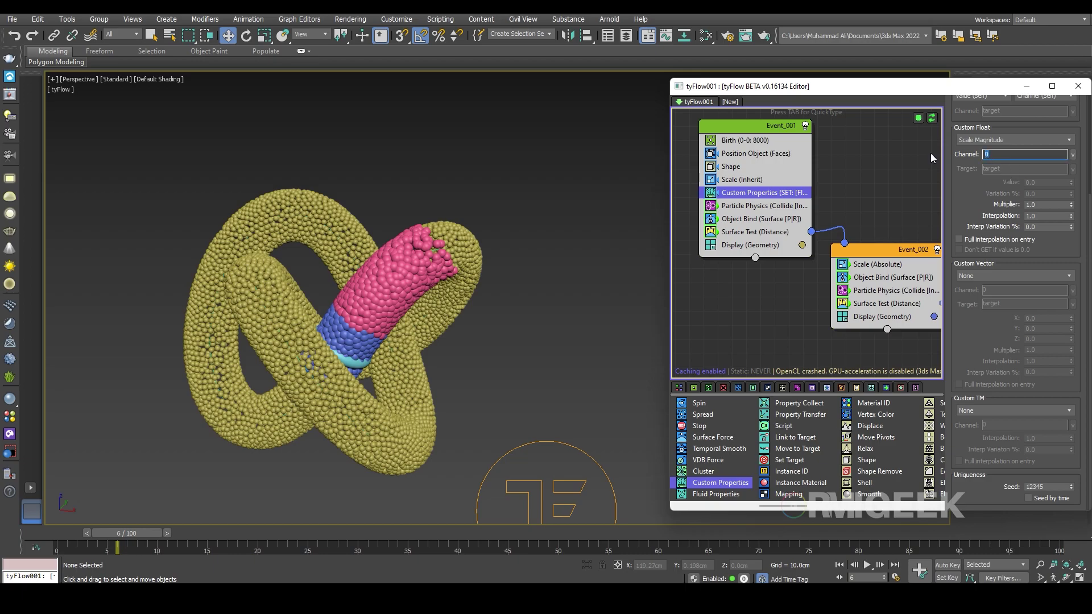
type("MYS")
left_click(906, 191)
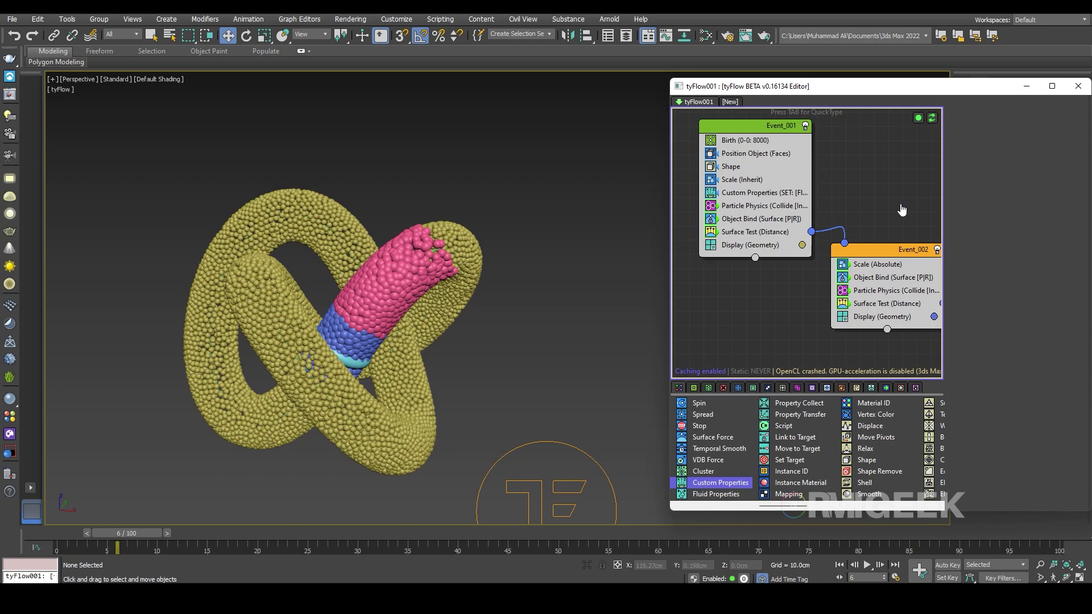
Duplicate the Custom Properties operator from Event_001 into Event_003 above Display, and delete the stray Event_004 copy.
middle_click_drag(926, 362, 792, 259)
scroll(755, 290, "down", 5)
scroll(806, 244, "up", 1)
left_click(716, 163)
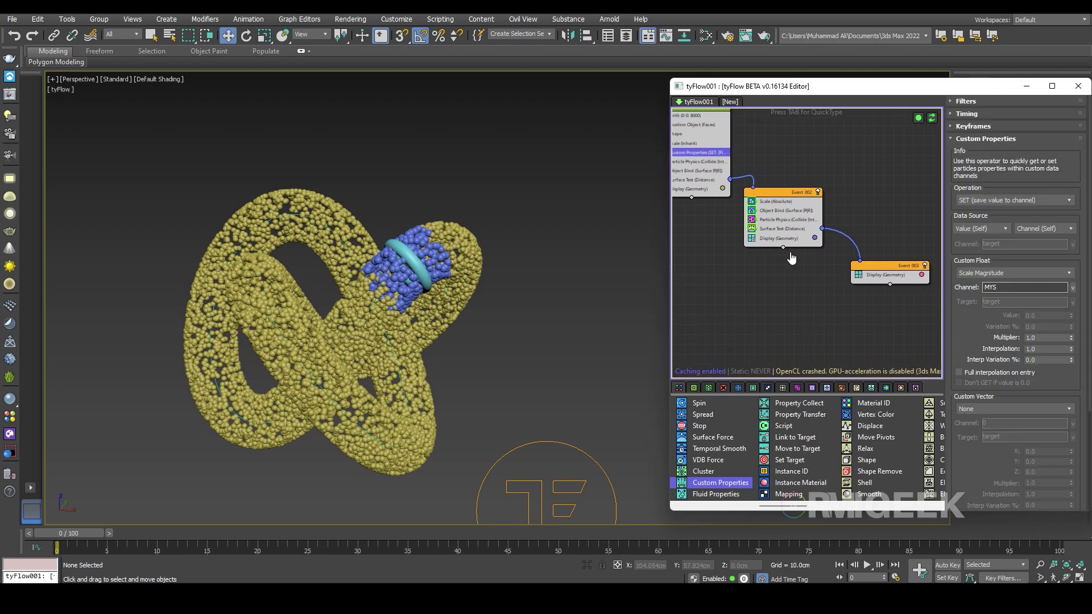
scroll(719, 139, "up", 2)
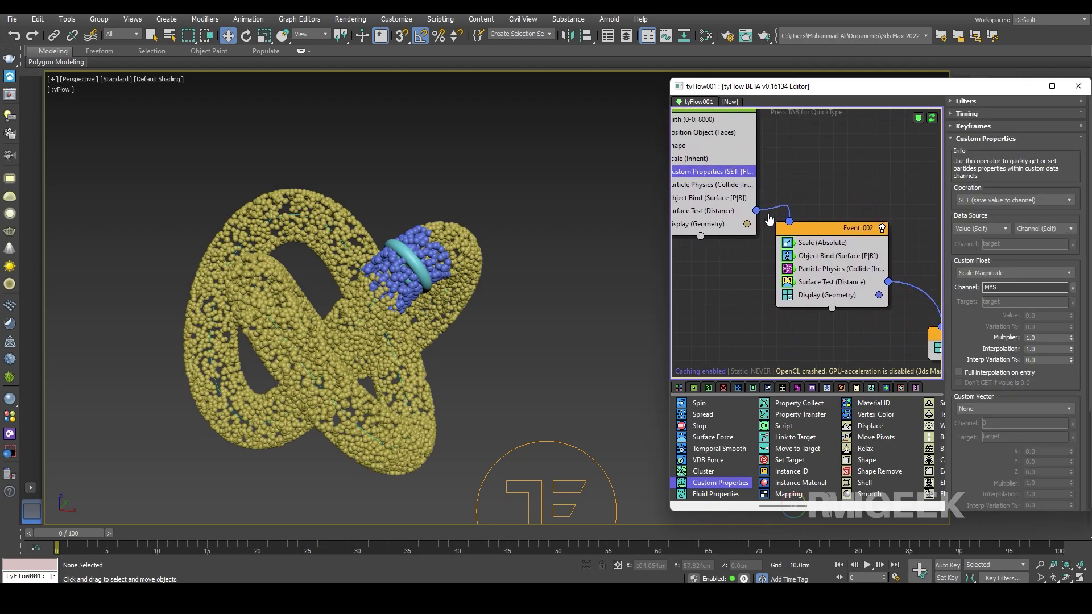
scroll(753, 202, "down", 1)
left_click_drag(713, 174, 912, 230, "shift")
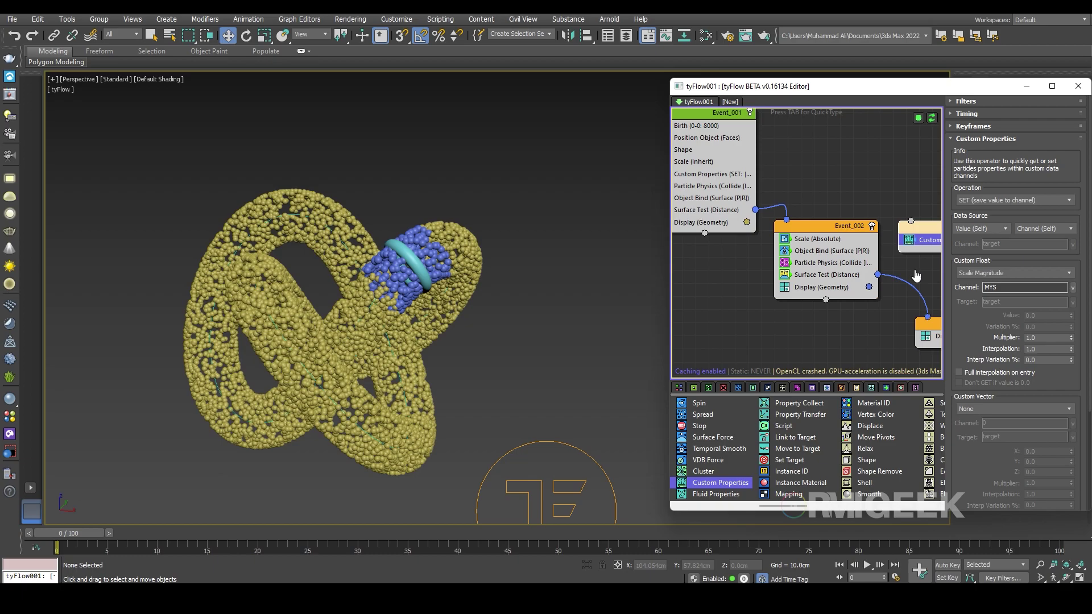
middle_click_drag(916, 276, 778, 217)
left_click_drag(806, 183, 826, 274, "shift")
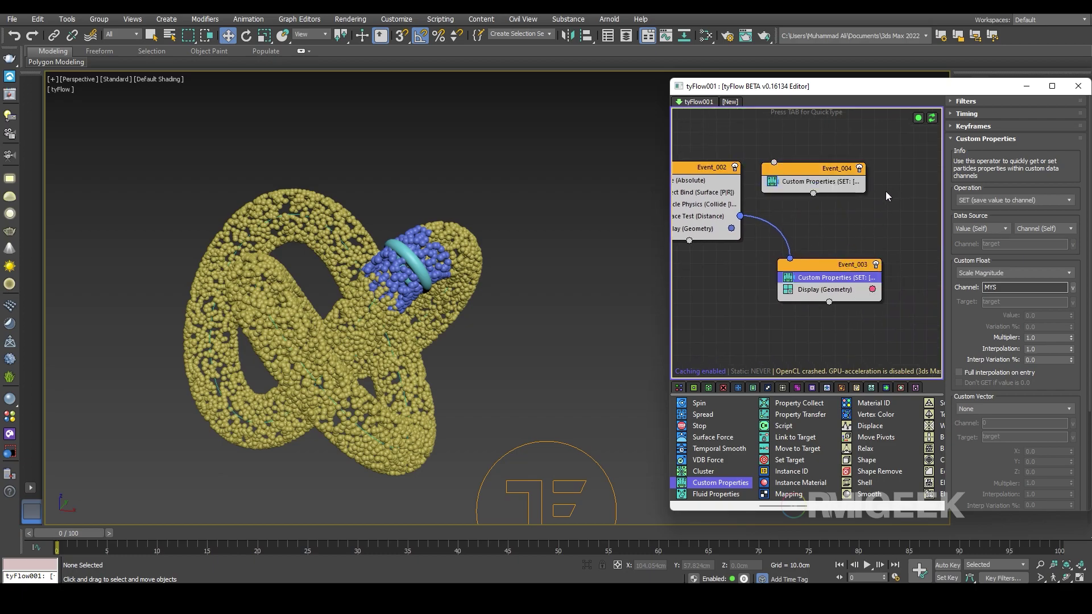
left_click_drag(885, 194, 790, 153)
key("Delete")
Switch Event_003's Custom Properties to GET (load value from channel), using Scale Magnitude and the MYS channel.
left_click(834, 277)
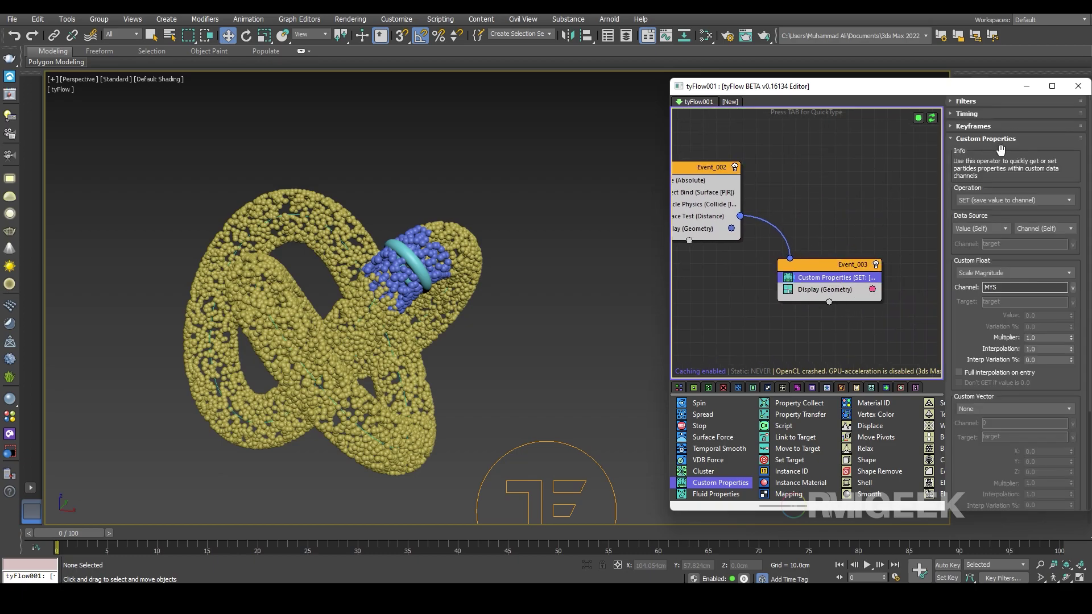
left_click(1006, 201)
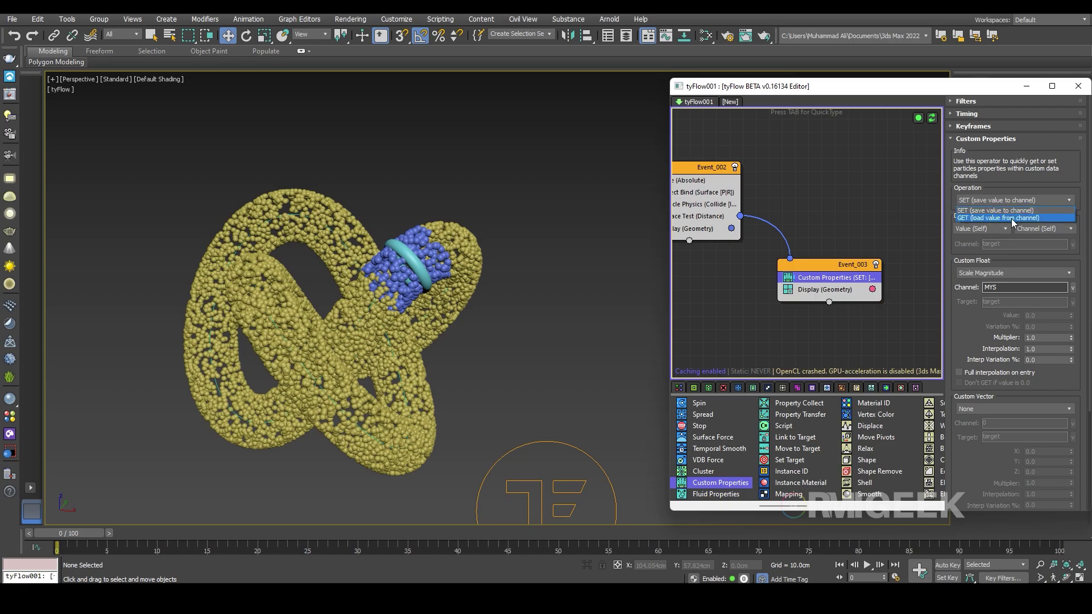
left_click(1034, 219)
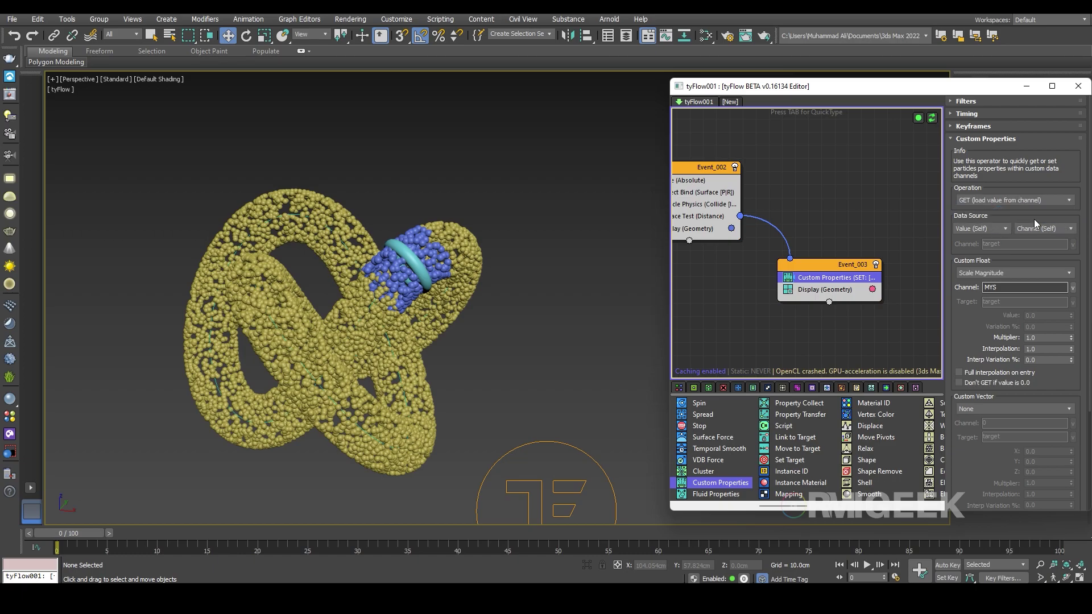
left_click(984, 272)
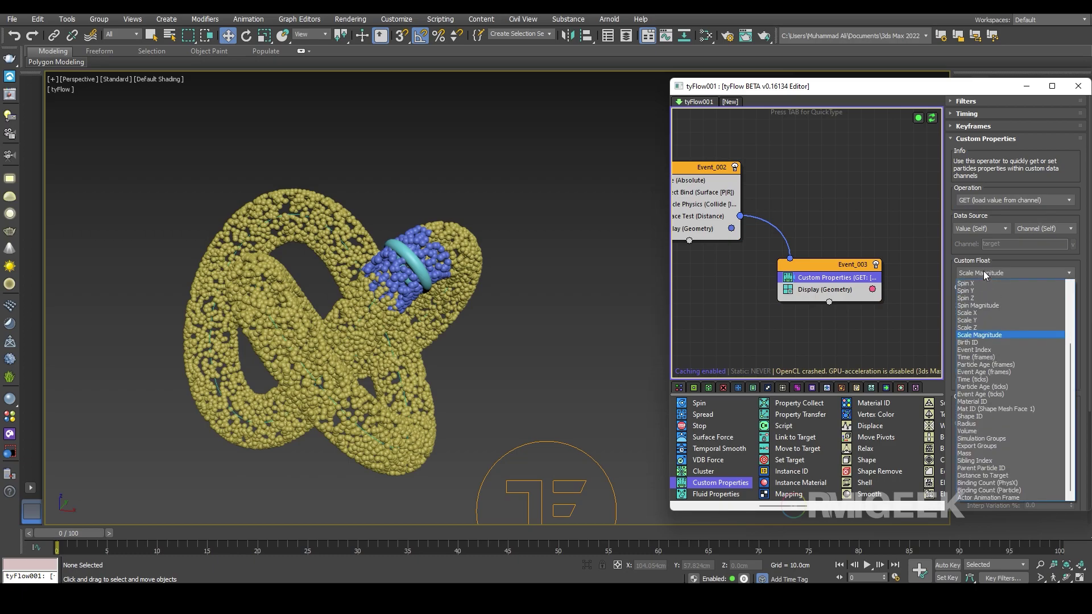
left_click(1004, 339)
left_click(1024, 287)
type("MYS")
left_click(1072, 289)
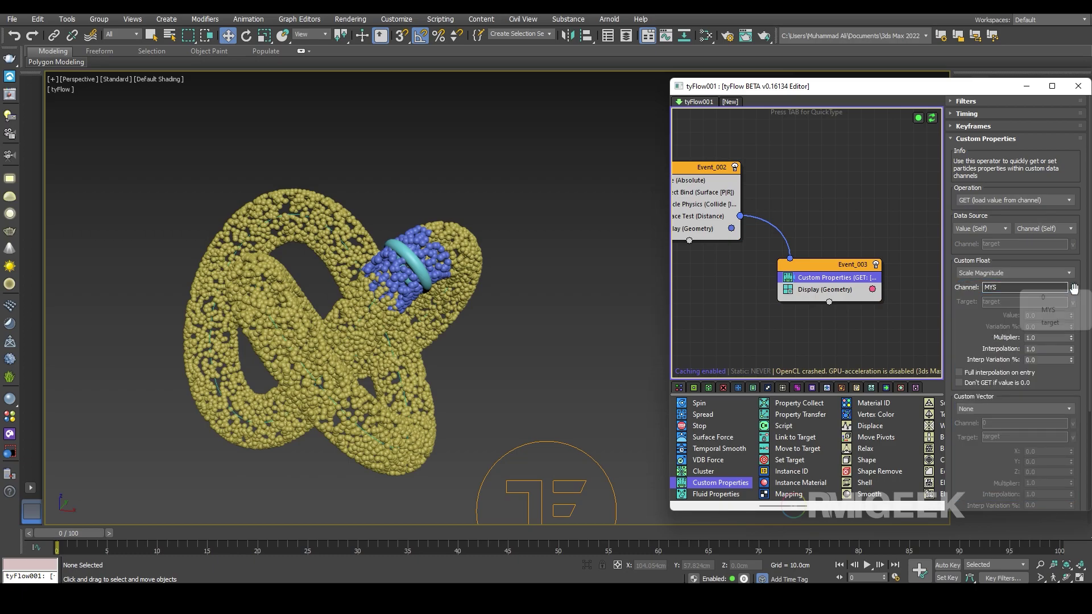
left_click(1046, 311)
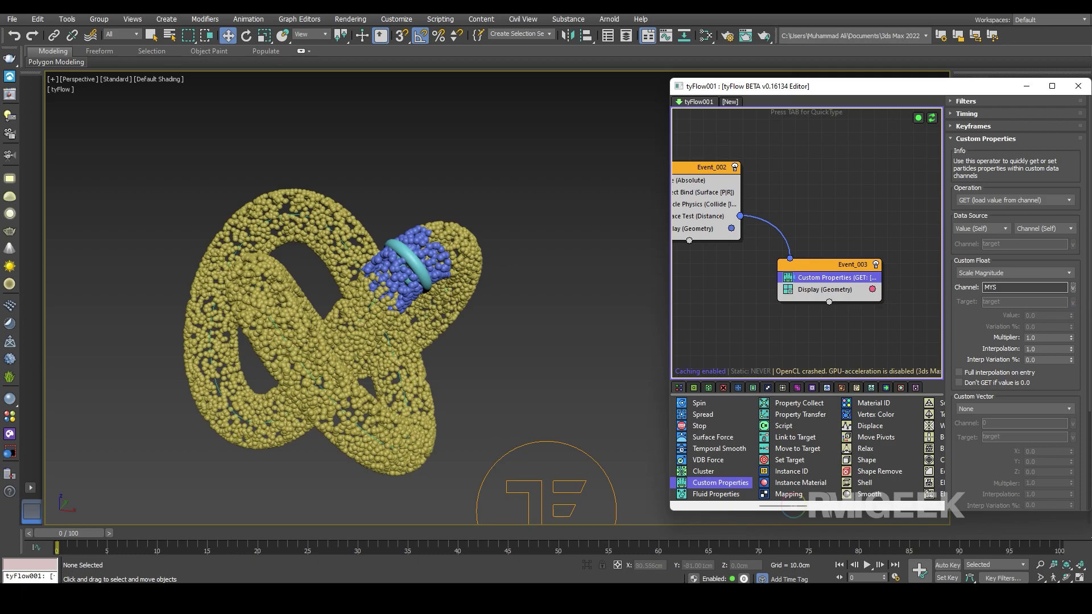
Advance to frame 4 and examine the sphere sizes around the ring up close, reviewing the event chain.
left_click_drag(78, 537, 118, 537)
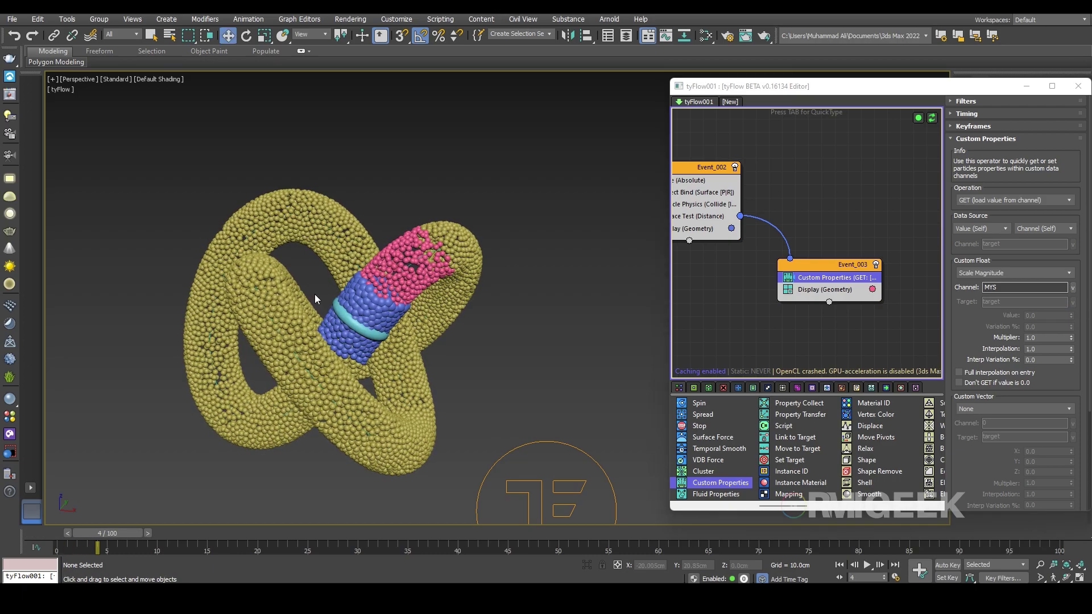
scroll(323, 300, "up", 5)
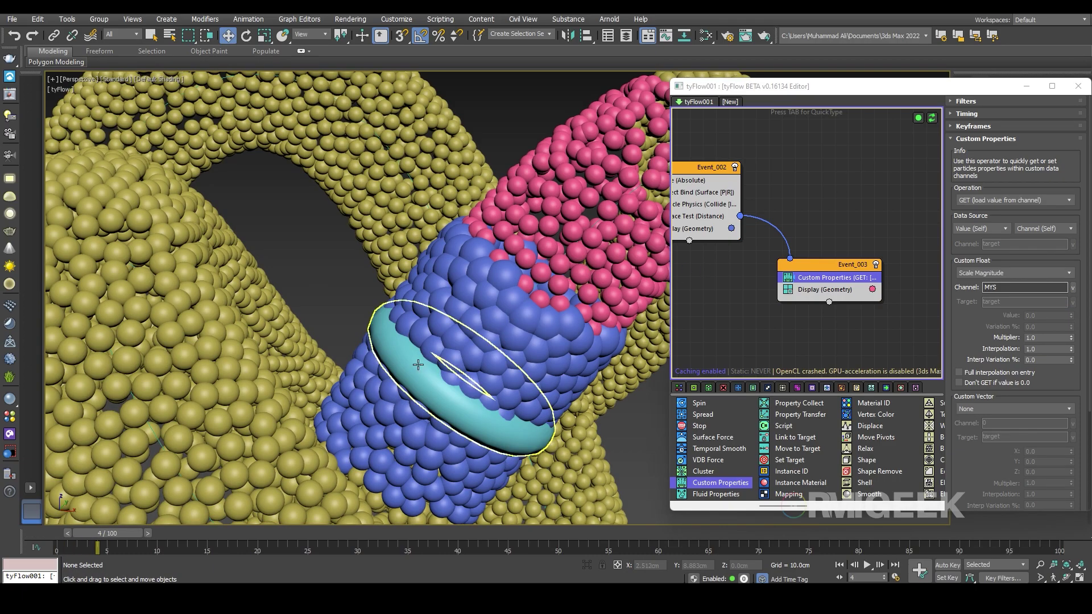
middle_click_drag(414, 366, 382, 203, "alt")
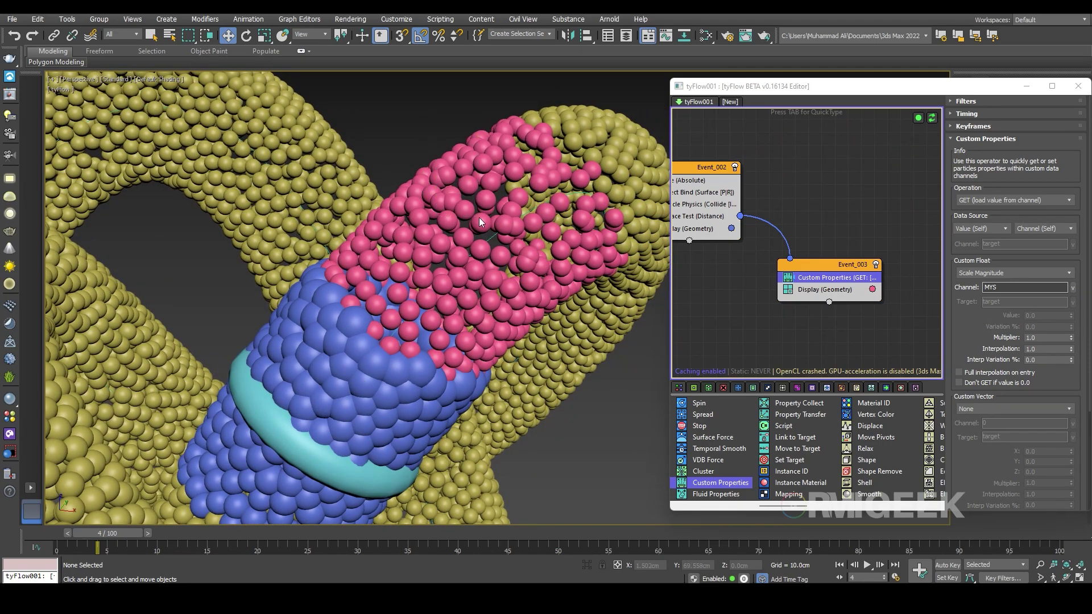
middle_click_drag(685, 253, 811, 357)
left_click(741, 157)
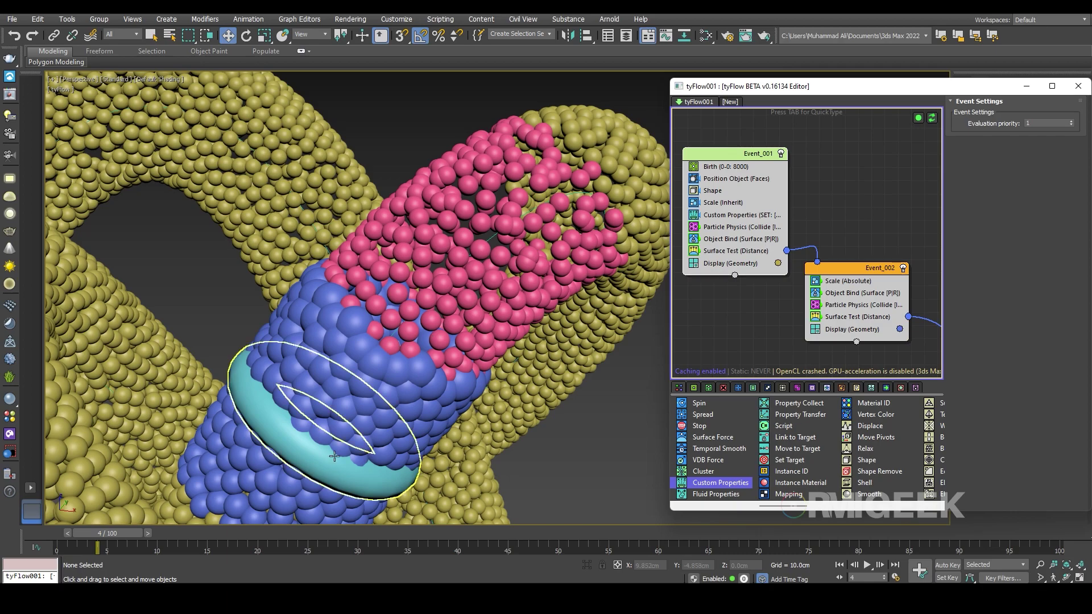
middle_click_drag(930, 293, 787, 215)
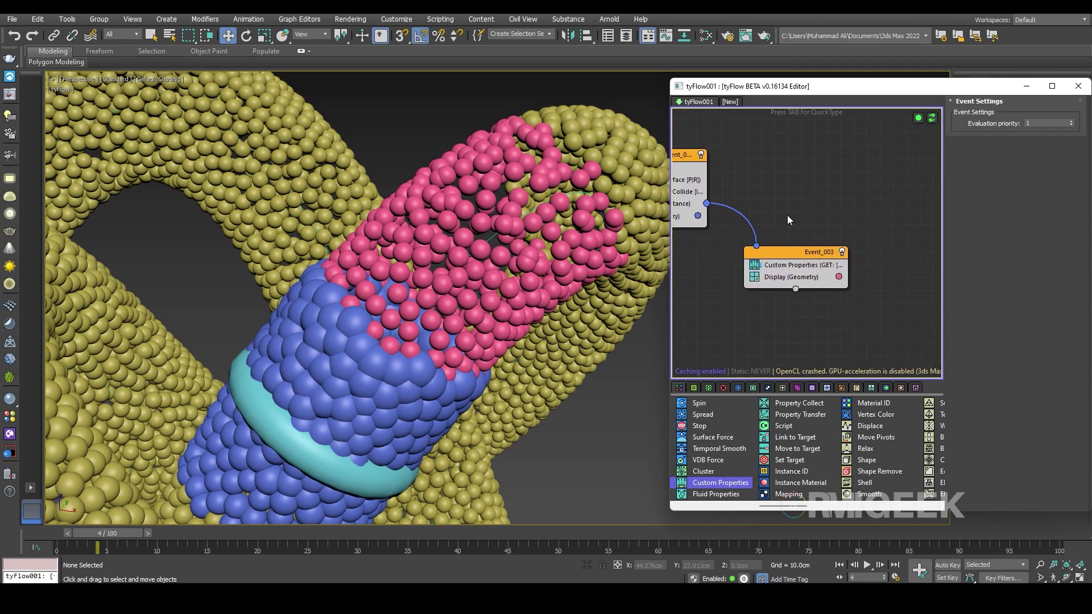
Set the custom float interpolation of Event_003's Custom Properties to 0.2.
left_click(789, 264)
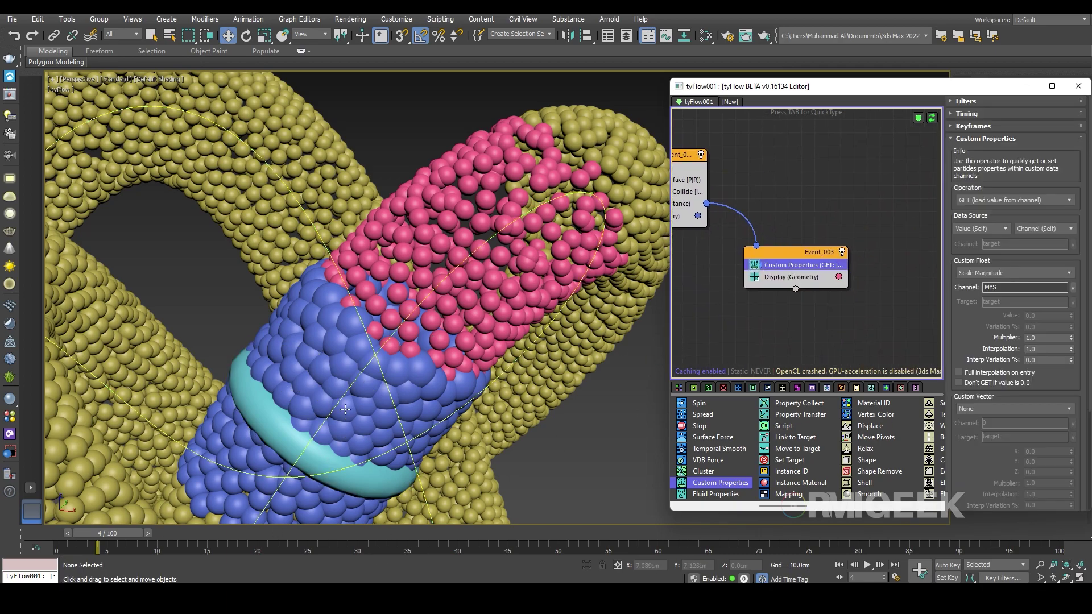
middle_click_drag(454, 338, 512, 261)
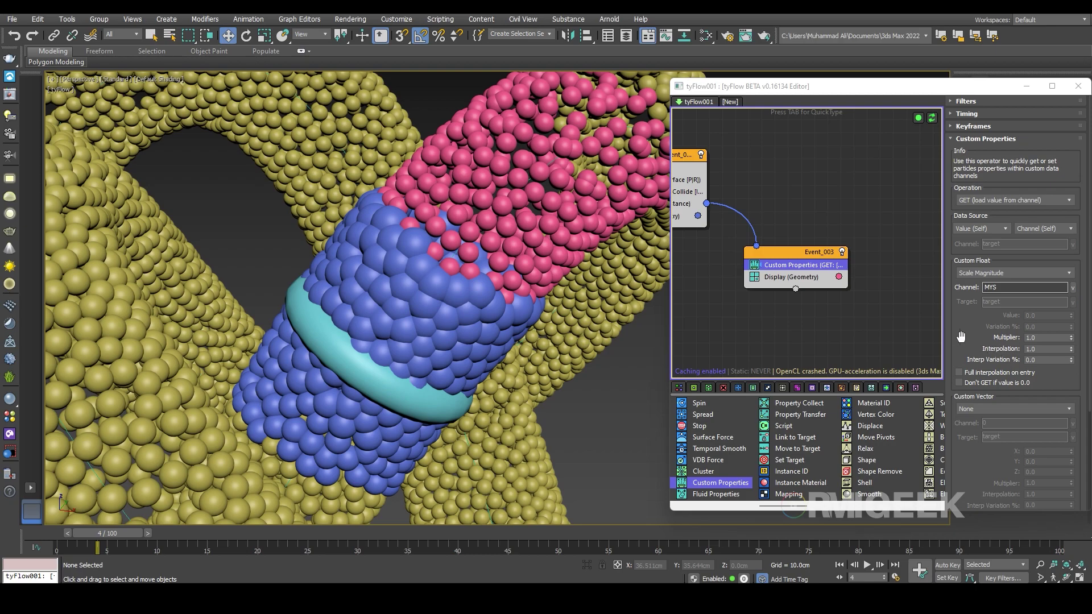
left_click(1044, 349)
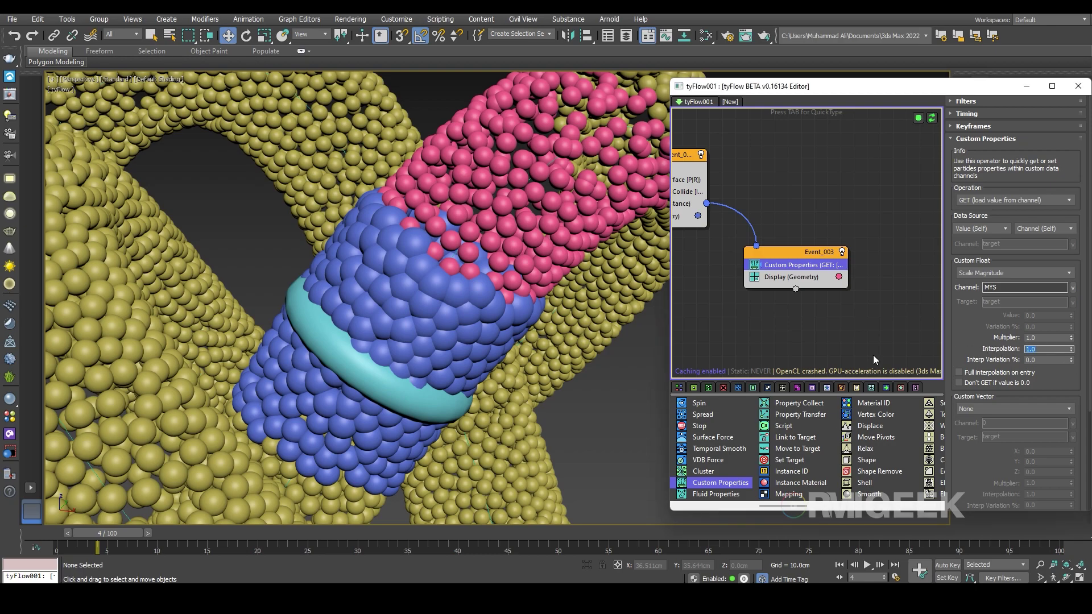
key("BackSpace")
type(".2")
key("Return")
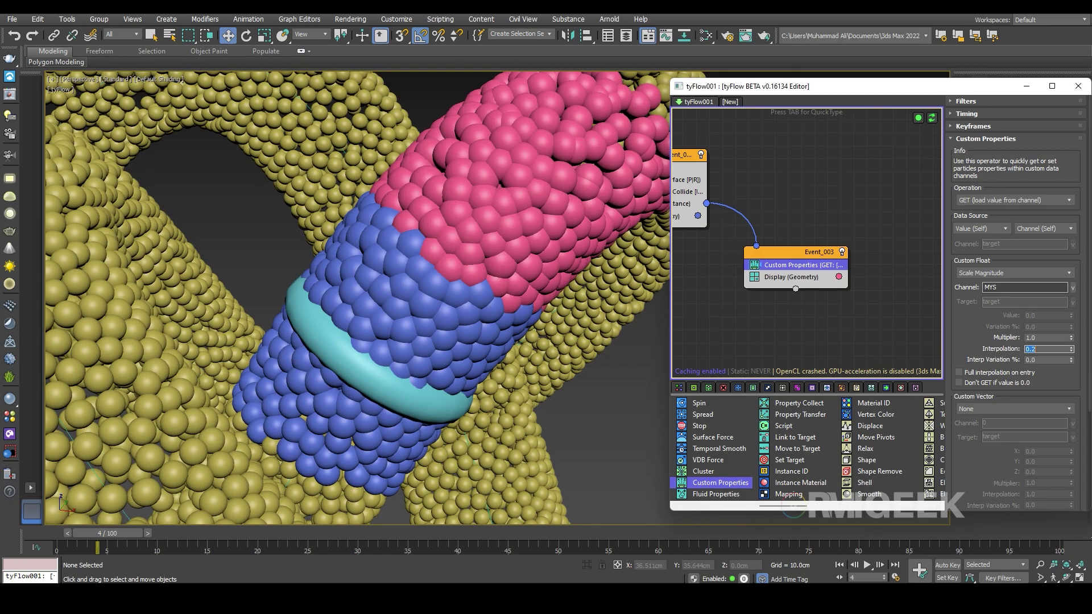
Change the timing of Event_003's Custom Properties to Continuous and preview the animation up to about frame 19 and back to frame 0.
middle_click_drag(709, 208, 828, 232)
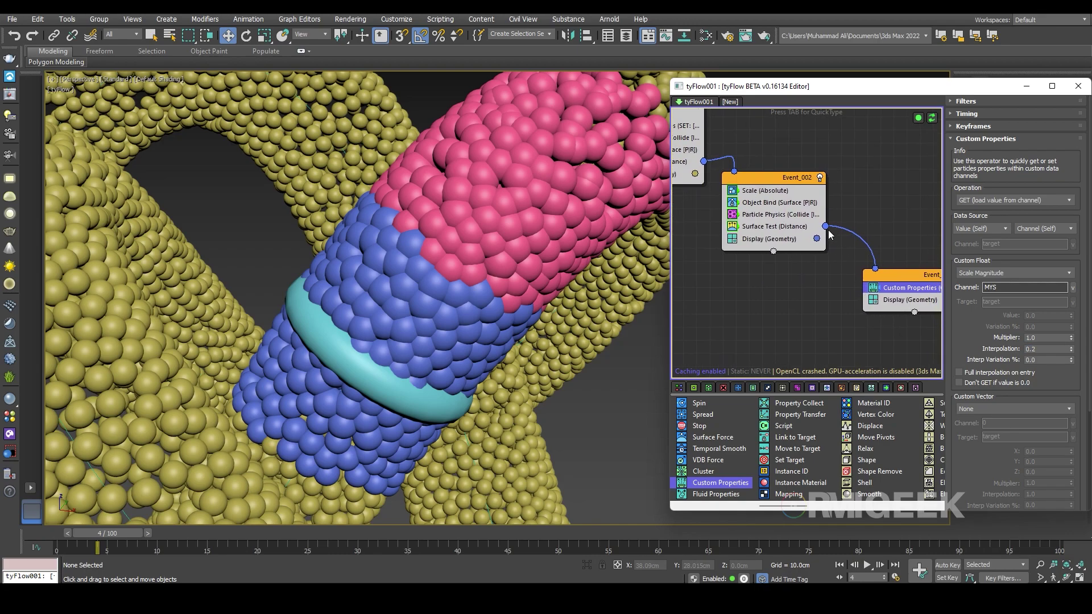
left_click(766, 192)
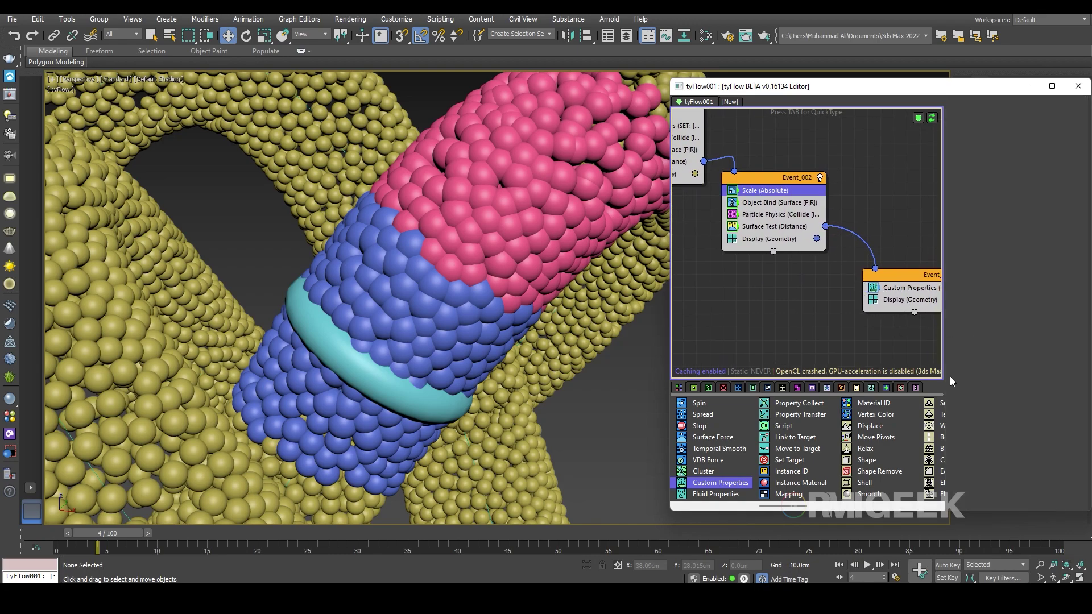
left_click(919, 275)
left_click(908, 295)
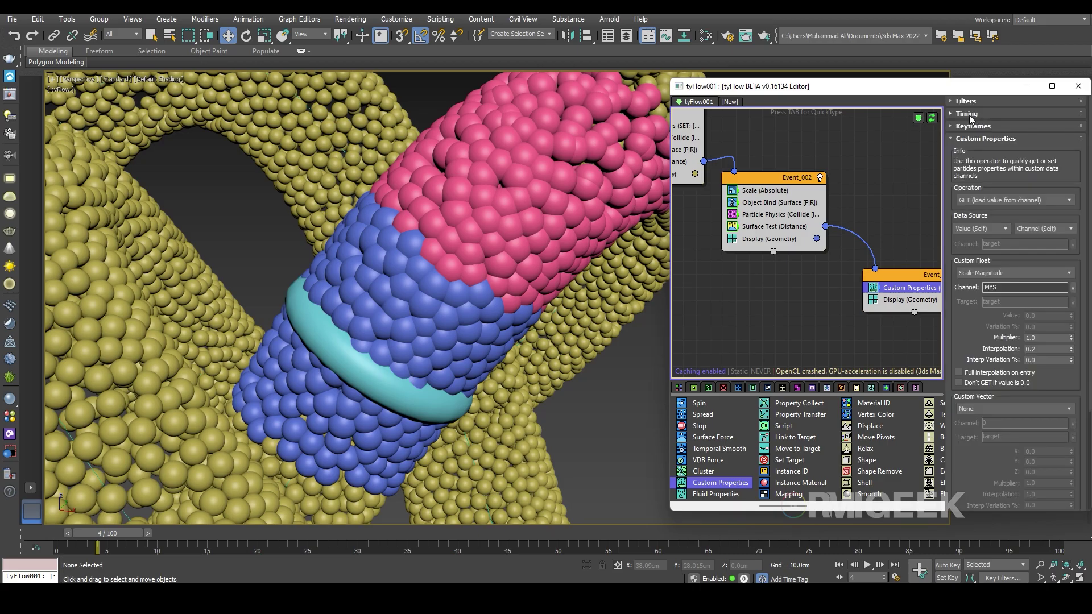
left_click(966, 114)
left_click(982, 128)
left_click(967, 153)
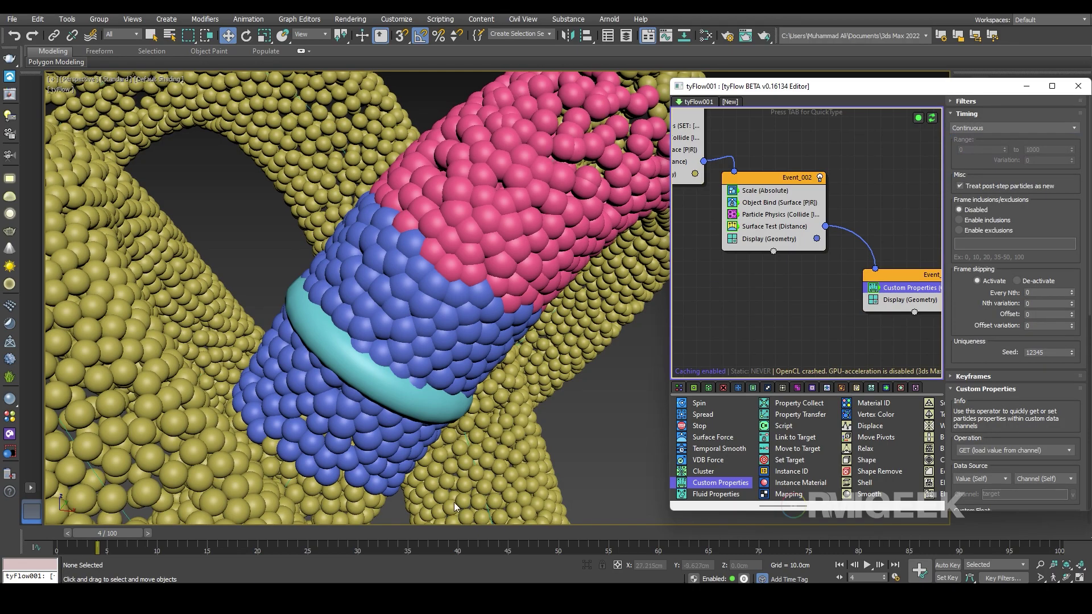
left_click_drag(121, 534, 175, 528)
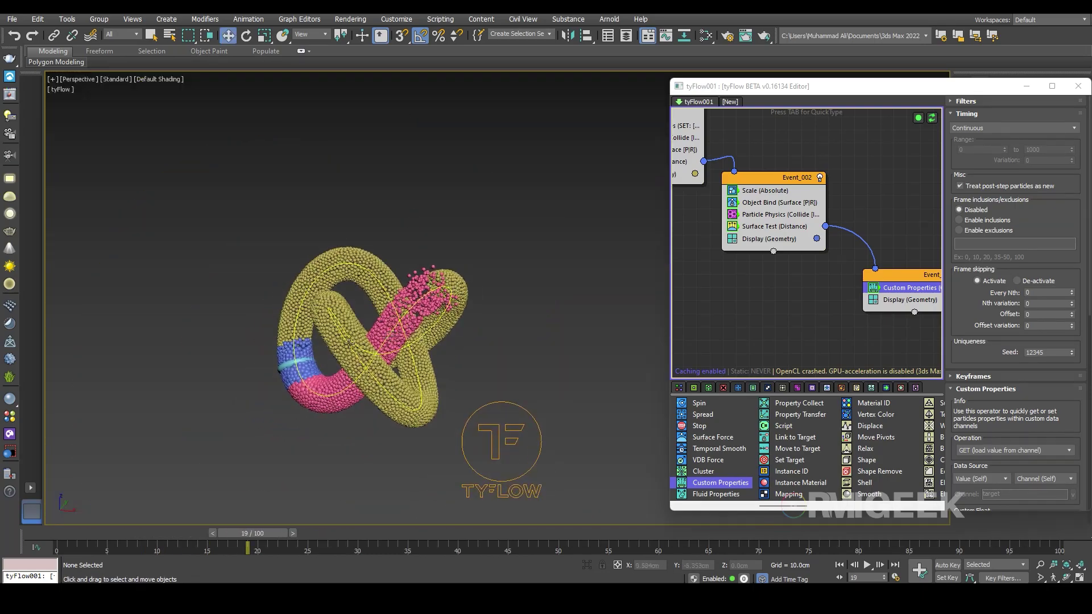
left_click_drag(262, 540, 40, 518)
Duplicate the Object Bind from Event_002 into Event_003 below Custom Properties and preview the animation up to frame 57.
middle_click_drag(728, 302, 711, 308)
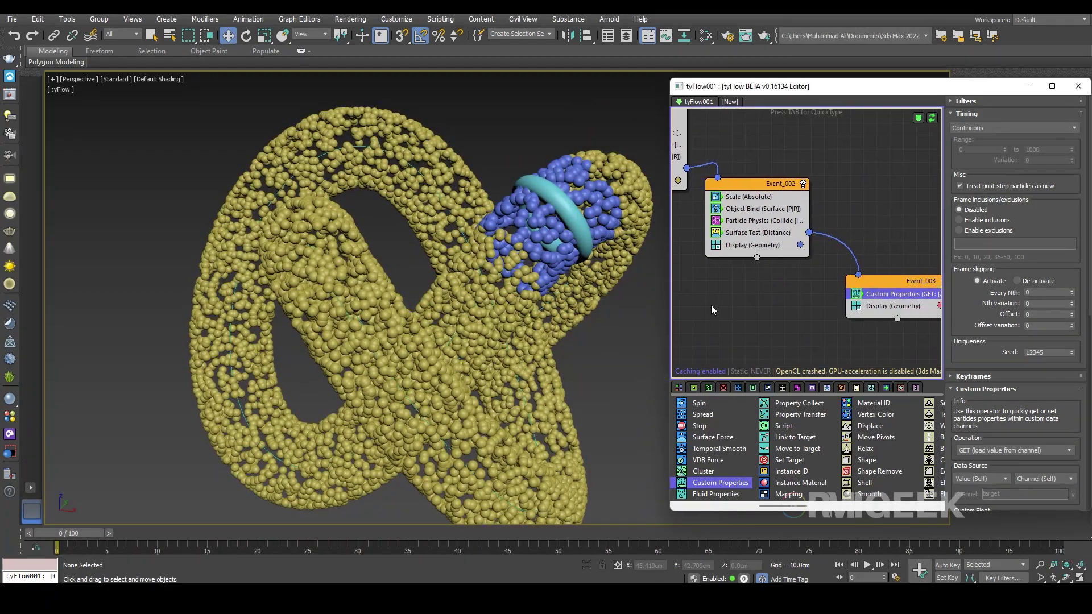
middle_click_drag(757, 233, 717, 209)
left_click_drag(719, 185, 836, 283)
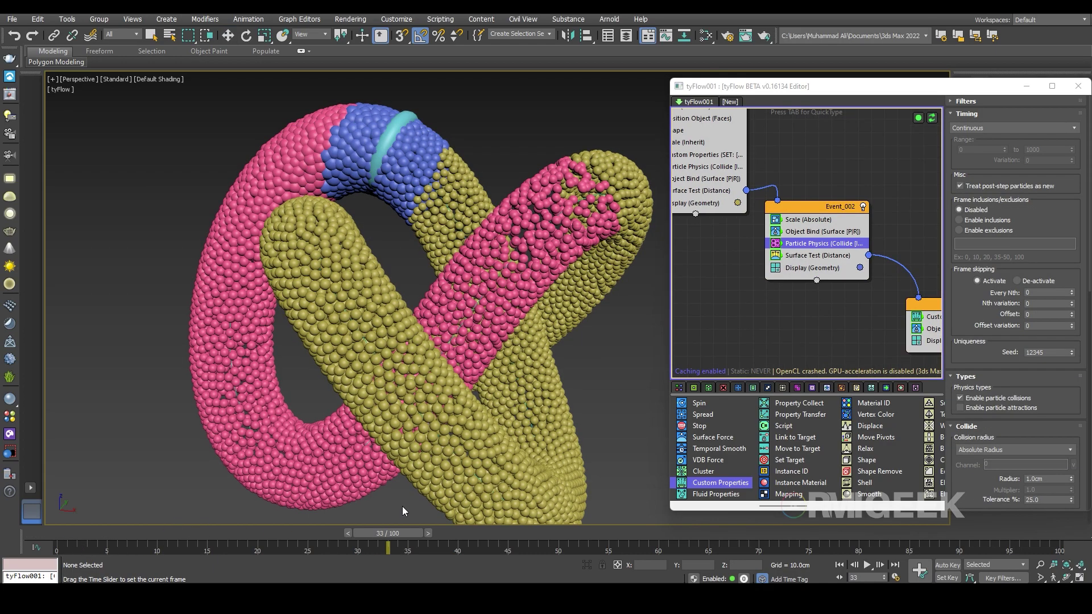
left_click_drag(402, 506, 634, 529)
Set the total particle count of Event_001's Birth operator to 7000.
middle_click_drag(711, 319, 750, 396)
left_click(720, 181)
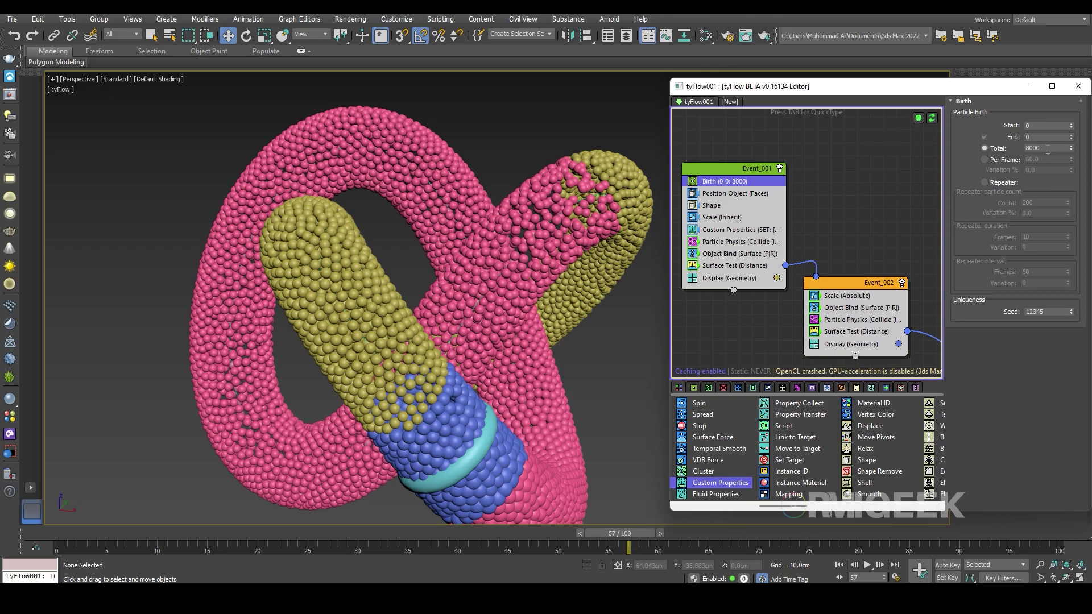
type("700")
key("Return")
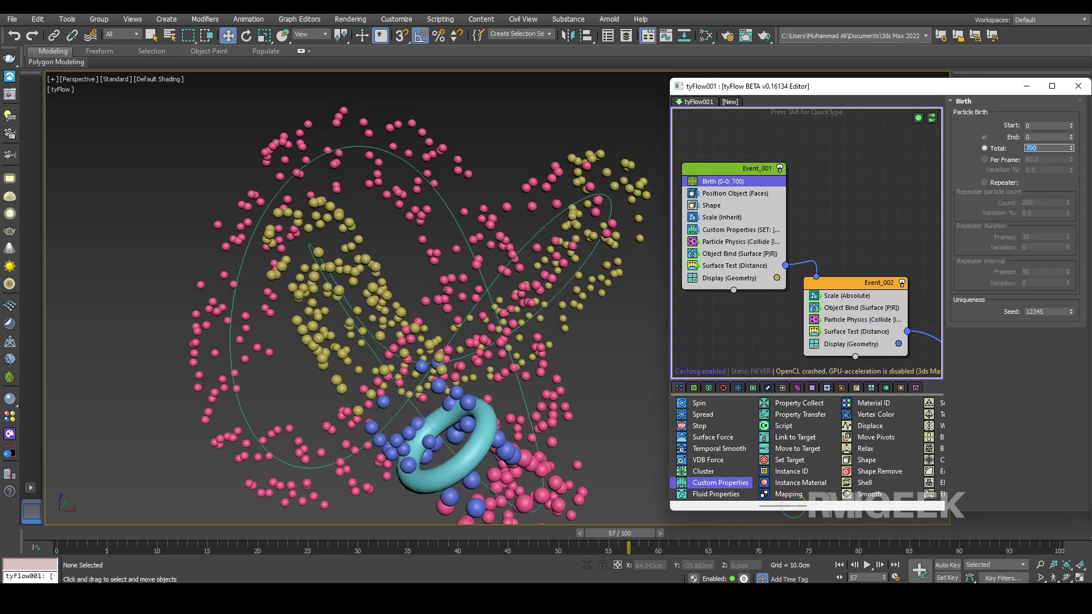
key("Tab")
key("shift+Tab")
type("7000")
key("Return")
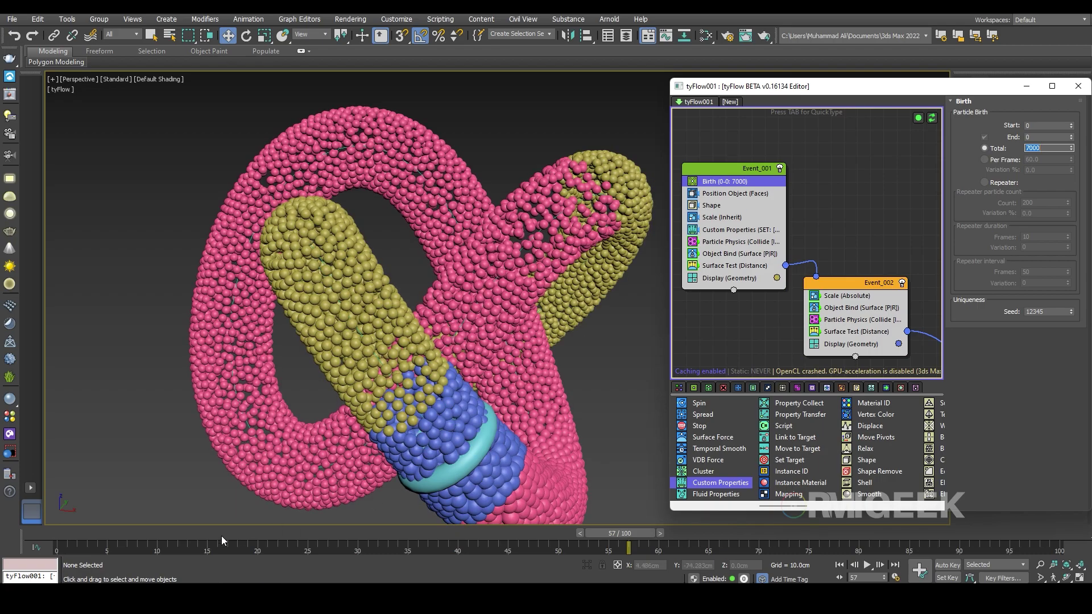
Preview the animation to frame 60 and set the X, Y and Z scale of Event_002's Scale operator to 700%.
key("/")
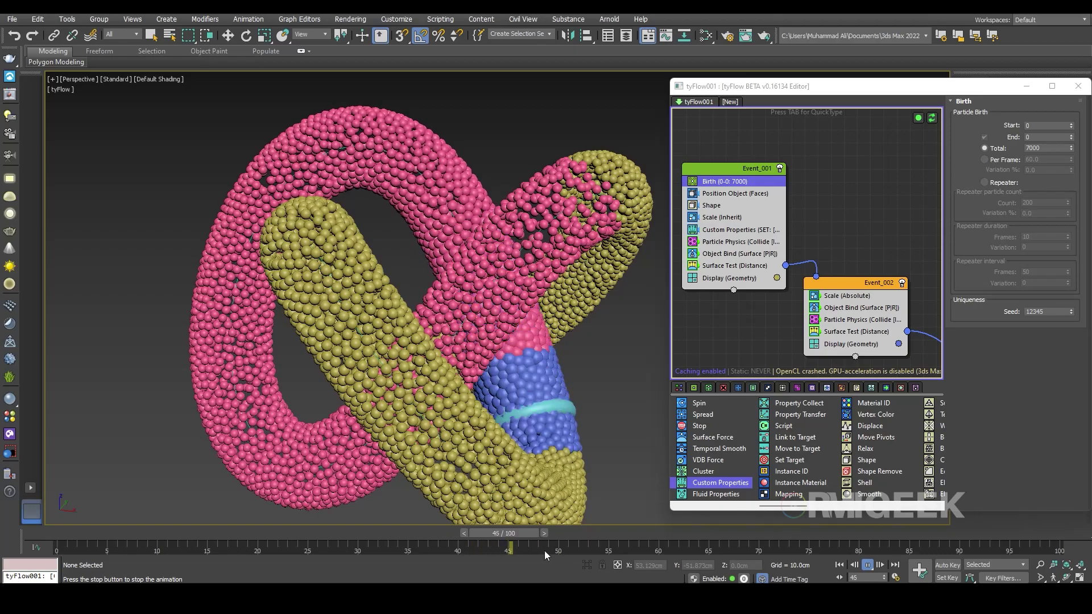
key("/")
left_click(848, 296)
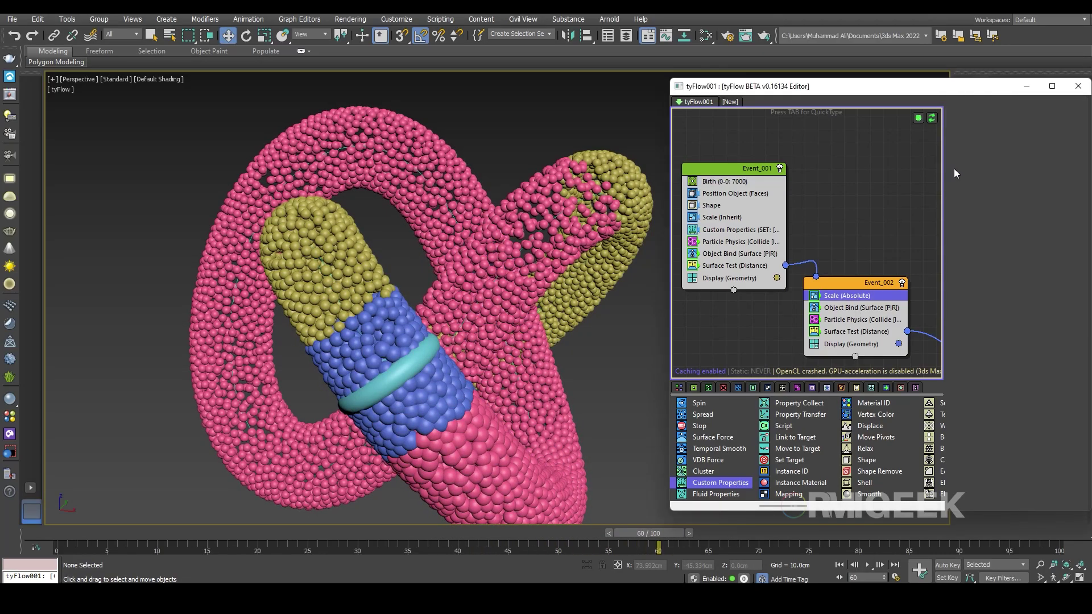
double_click(1051, 188)
type("700")
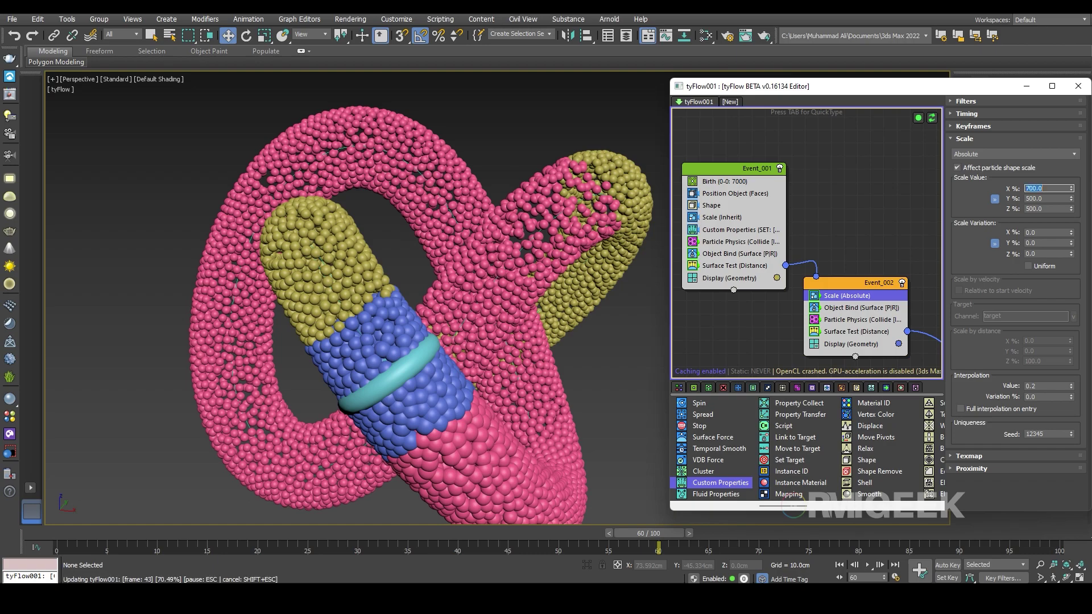
key("Return")
Play back the animation, scrub through to frame 100 and return to frame 0 to check the sphere growth around the ring.
scroll(464, 354, "down", 5)
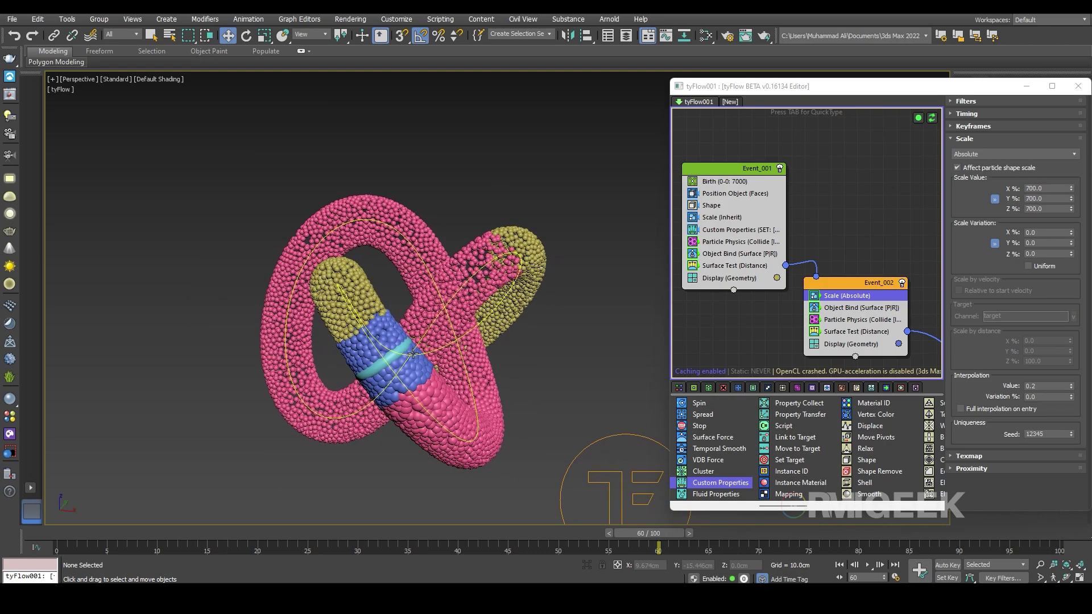
left_click(867, 566)
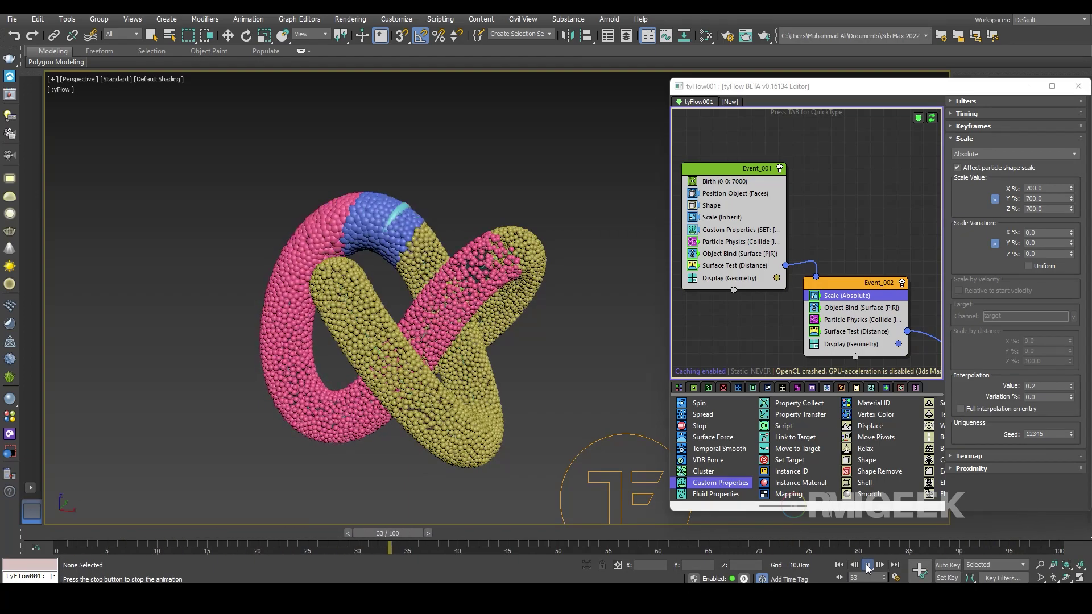
left_click(867, 566)
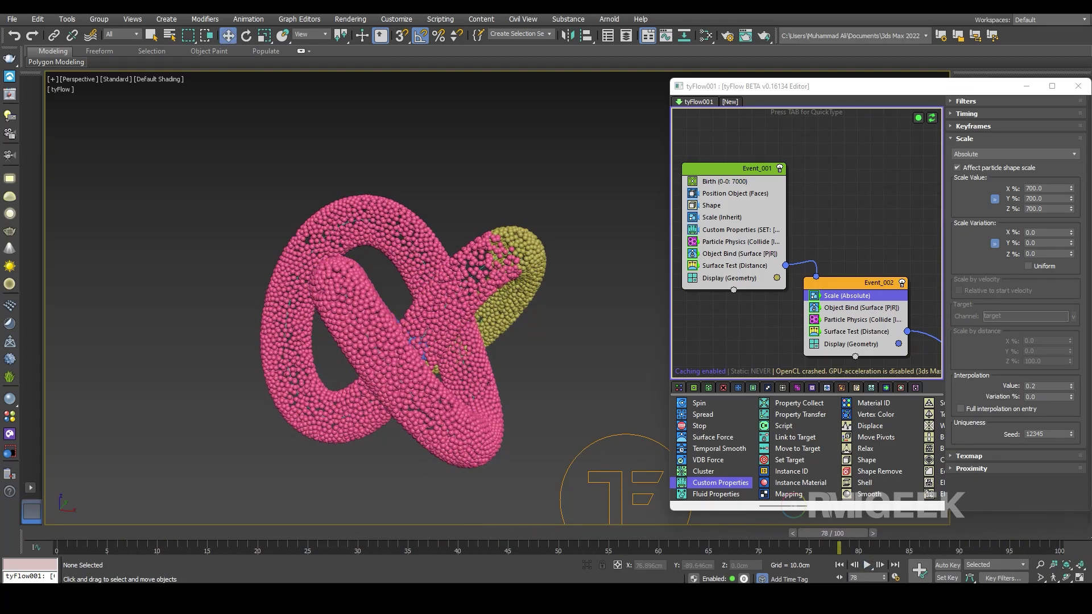
left_click_drag(833, 533, 1063, 499)
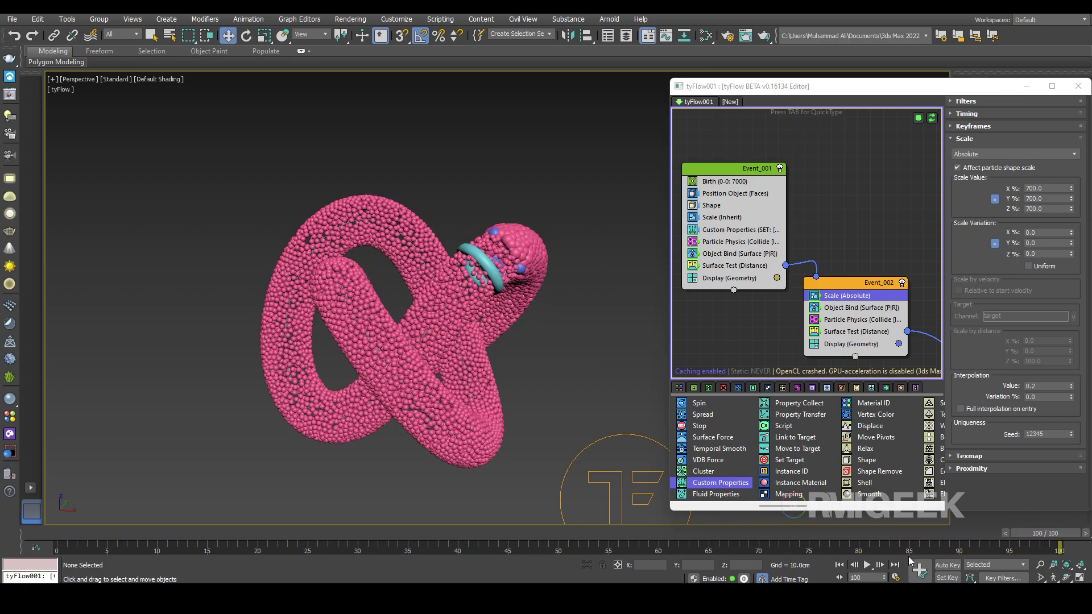
left_click(867, 569)
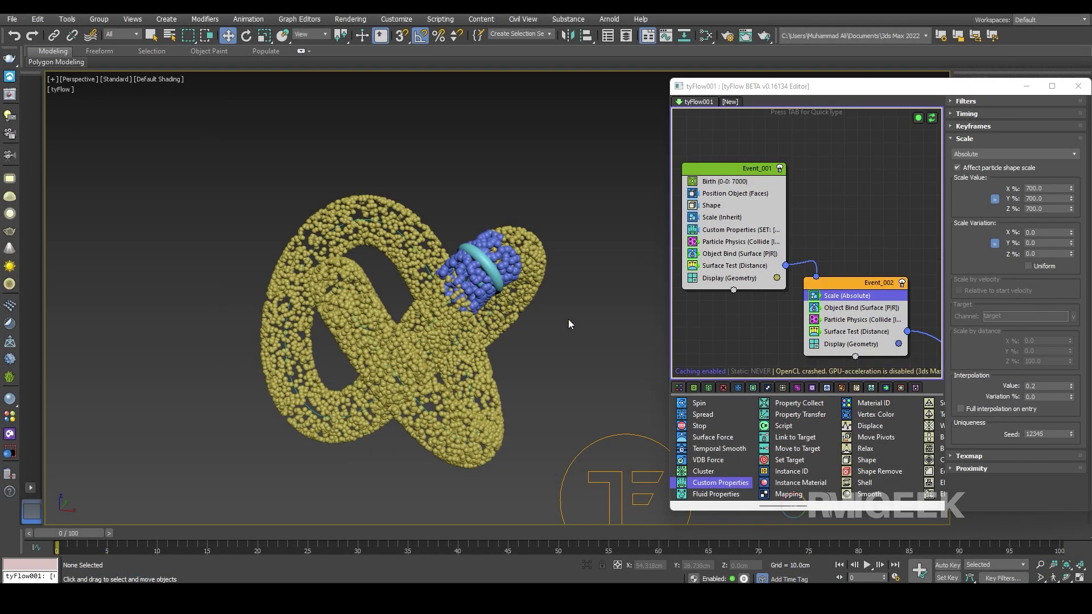
Examine the Multi/Sub-Object material, its two VRayMtl sub-materials and the Gradient Ramp flags in the maximized Slate Material Editor.
key("m")
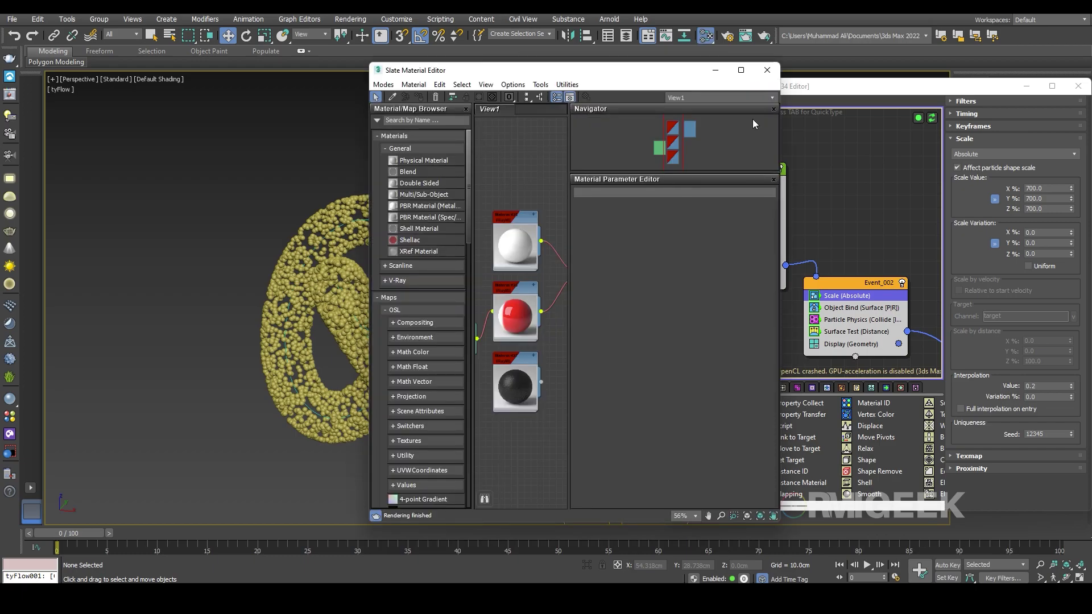
left_click(741, 70)
scroll(346, 303, "up", 5)
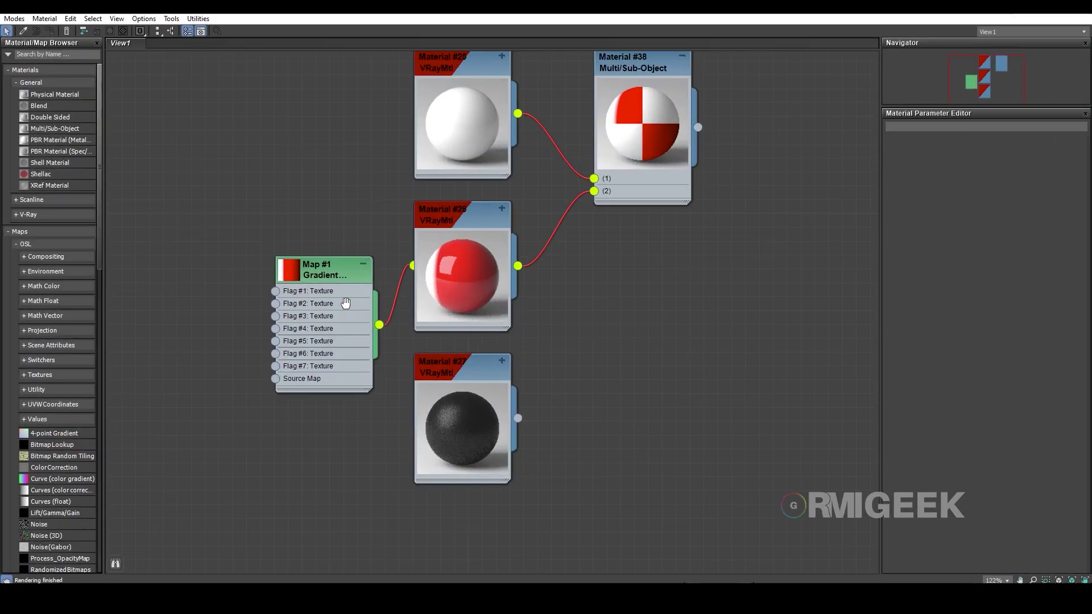
middle_click_drag(345, 303, 307, 424)
double_click(624, 189)
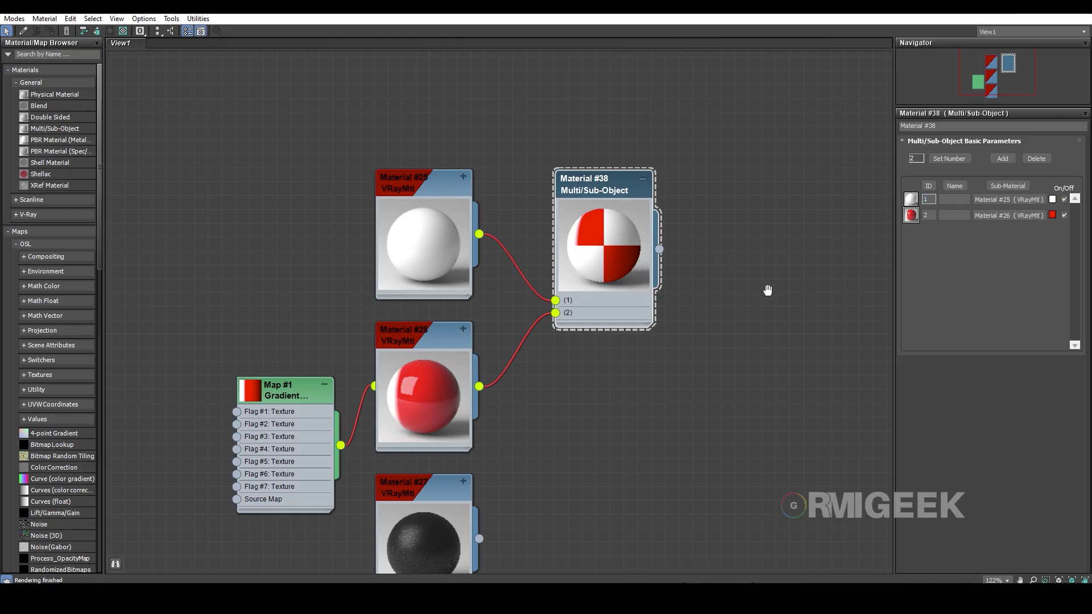
double_click(458, 193)
double_click(452, 344)
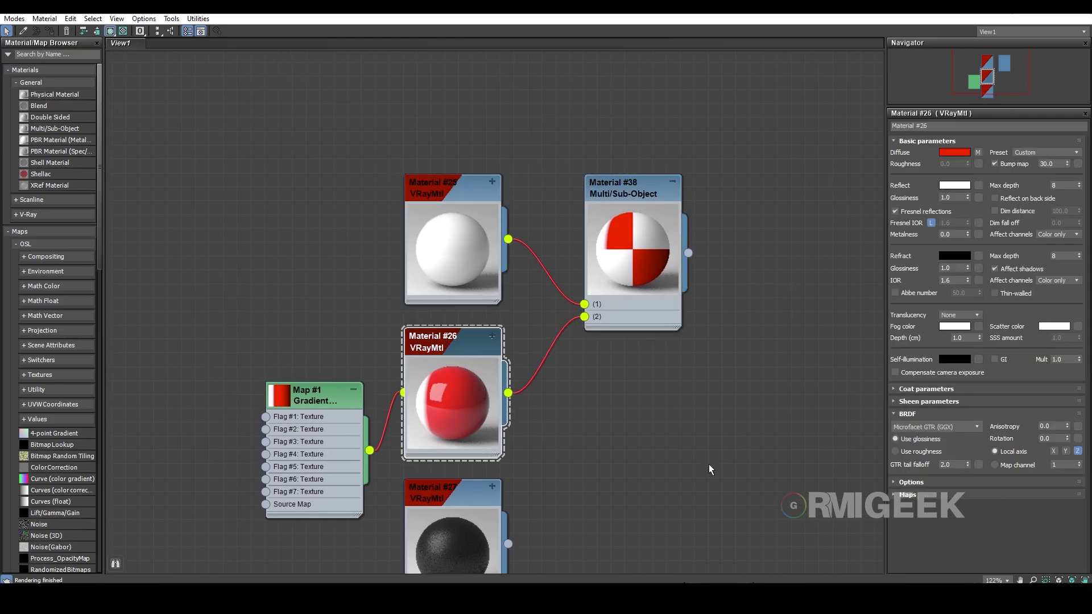
double_click(317, 408)
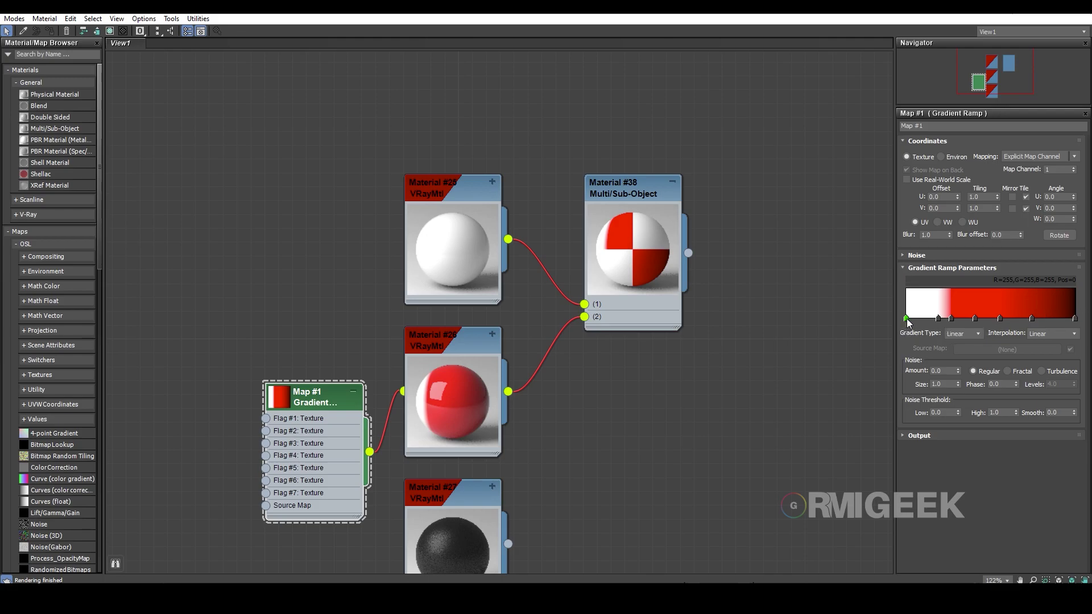
left_click(950, 318)
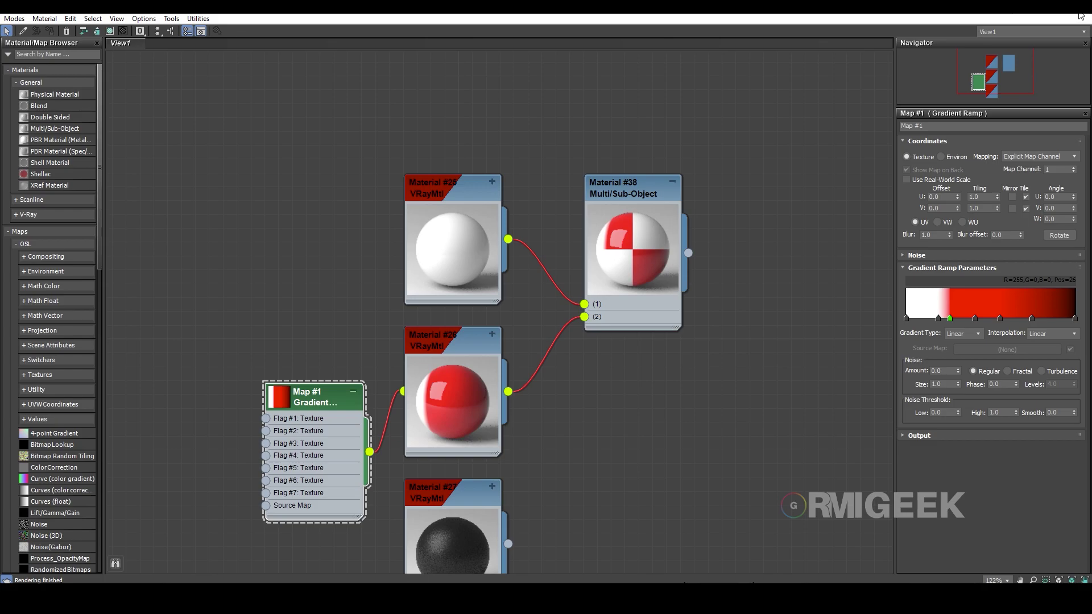
Assign the Multi/Sub-Object material to the tyFlow object, minimize the material editor and scrub the animation to frame 62.
left_click(633, 190)
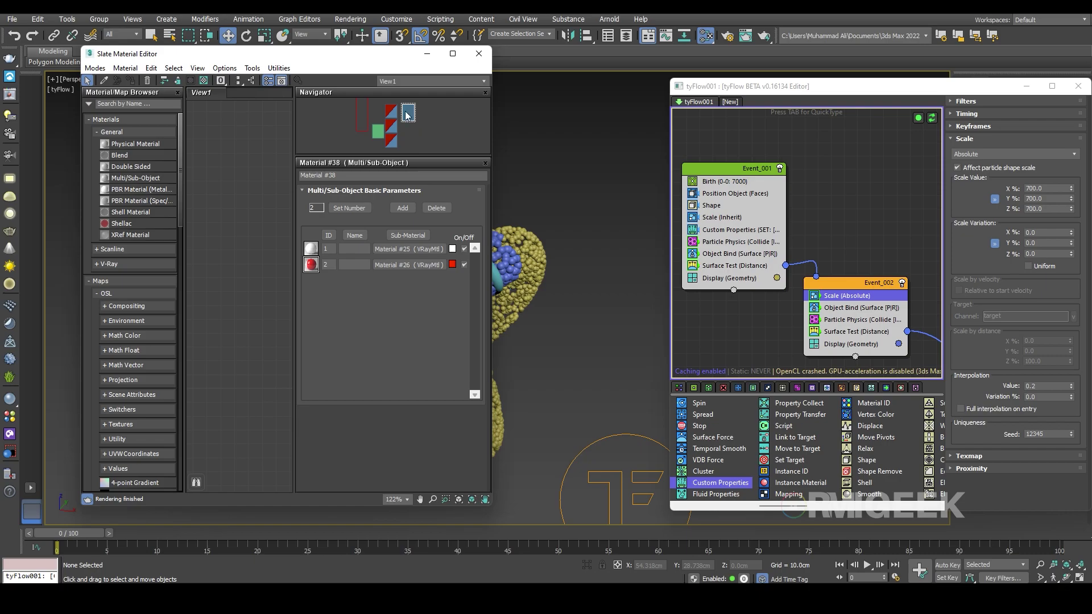
left_click(621, 466)
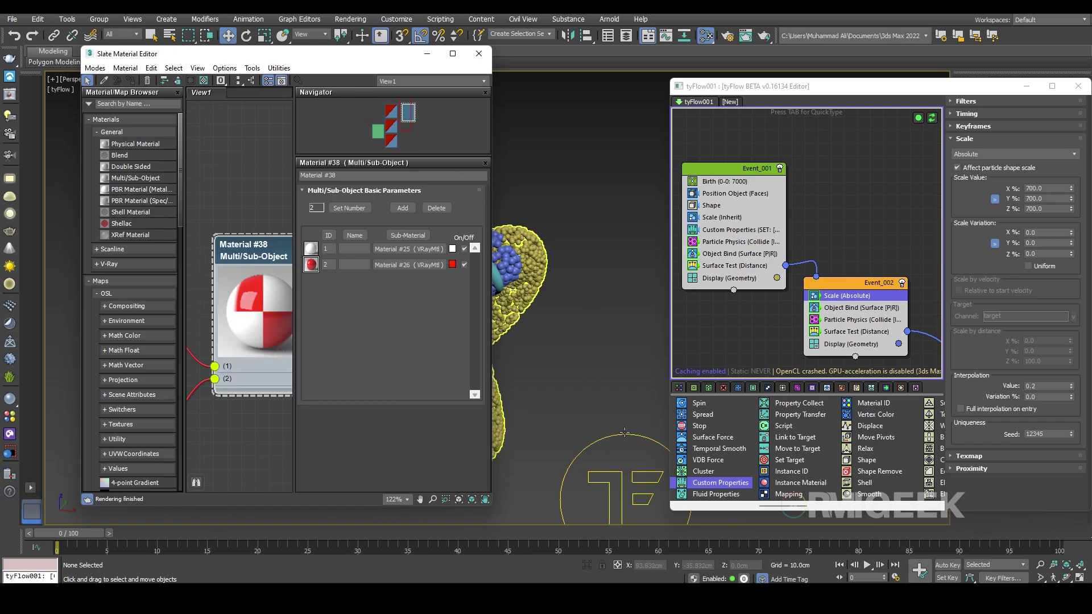
right_click(272, 227)
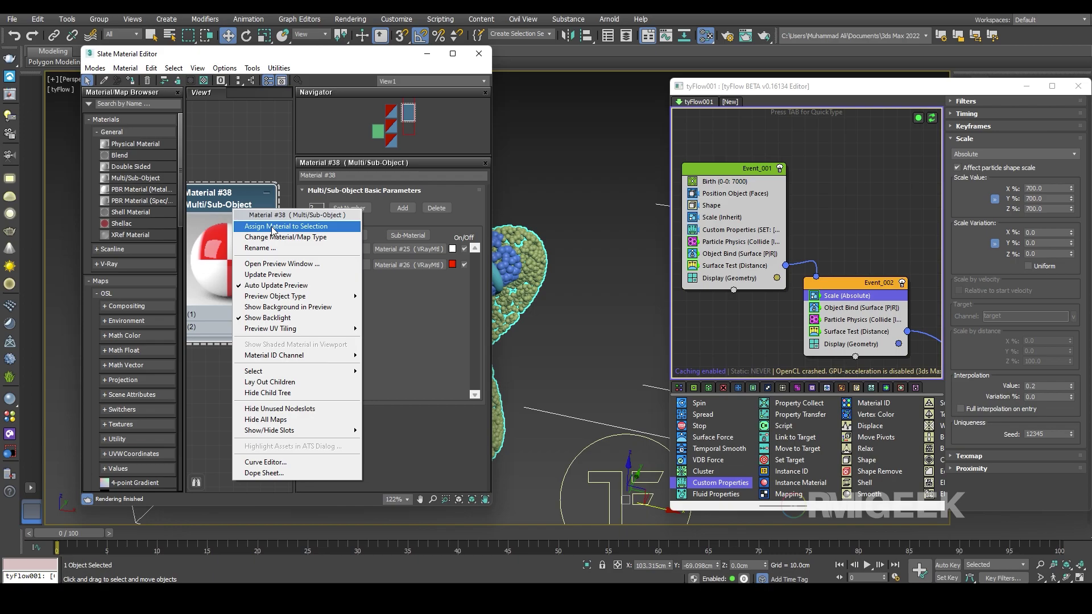
left_click(273, 226)
left_click(426, 53)
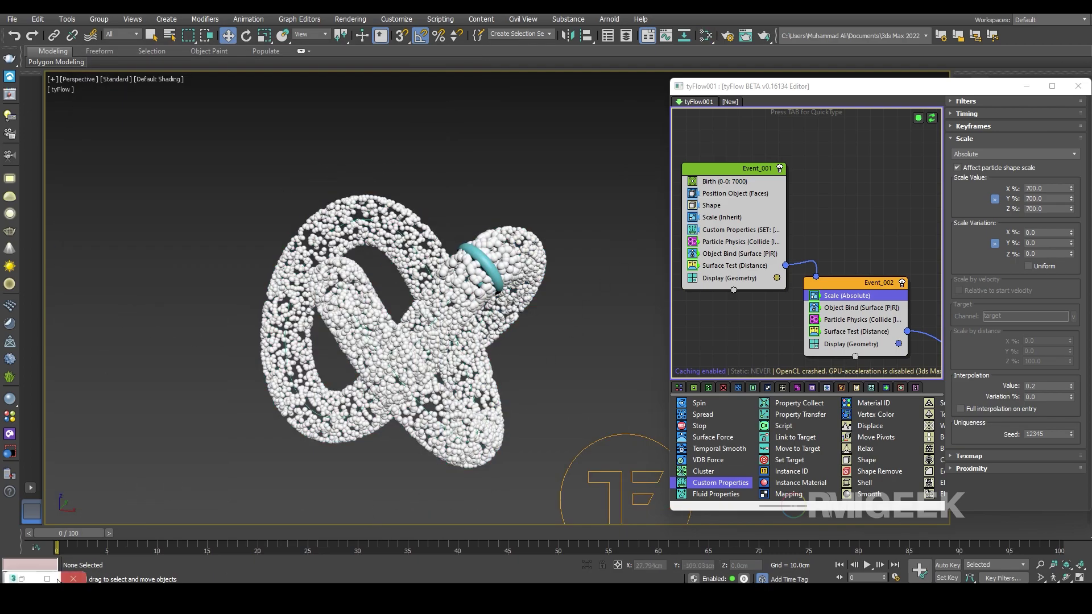
left_click_drag(71, 538, 678, 534)
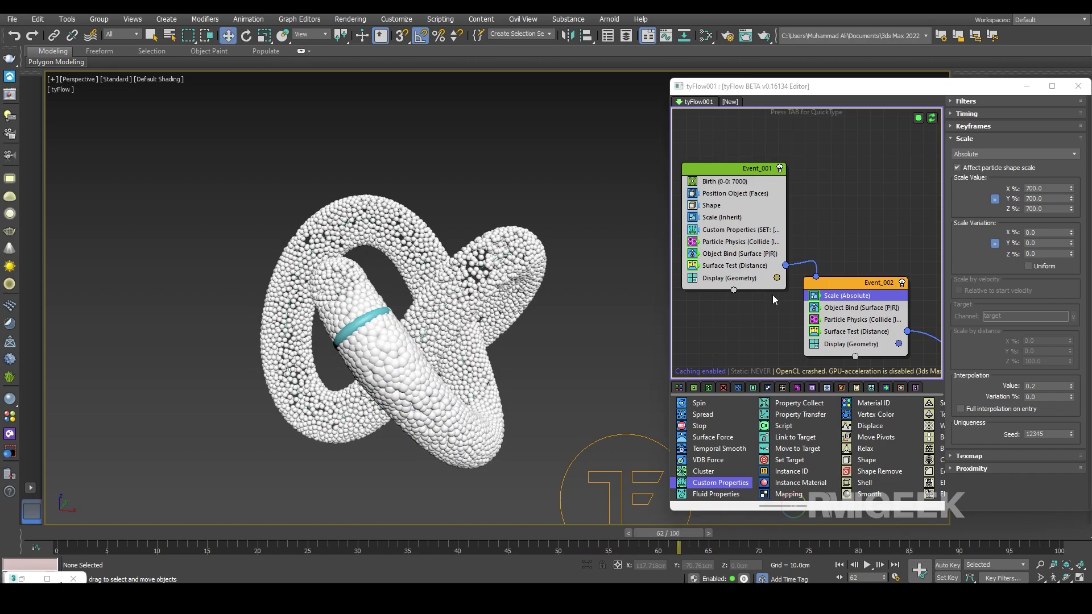
Add a static Material ID operator to Event_001 between Surface Test and Display.
scroll(768, 294, "down", 3)
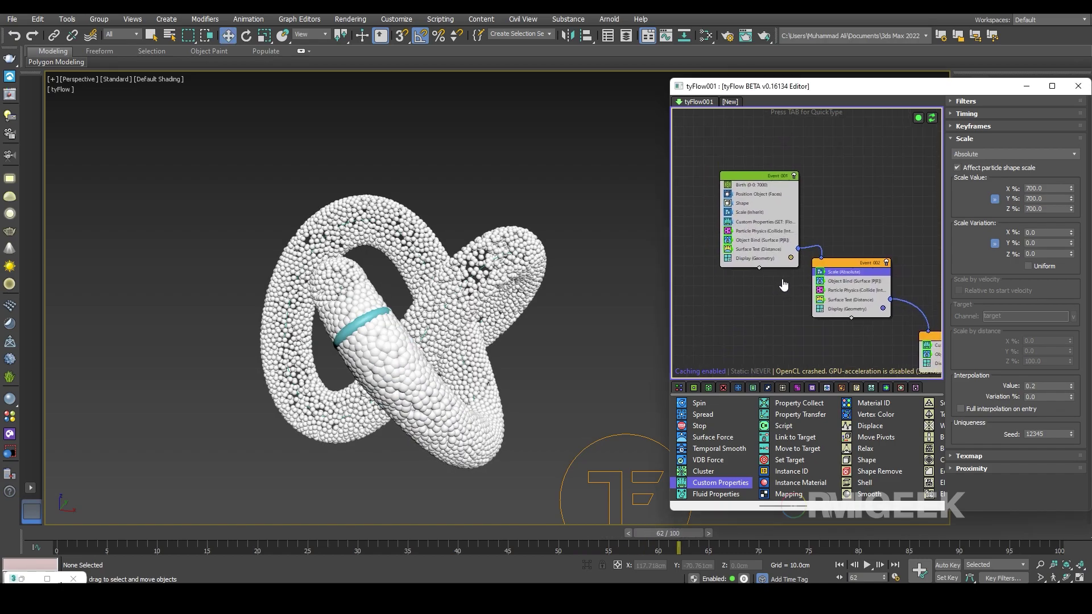
left_click(730, 298)
middle_click_drag(741, 335, 723, 316)
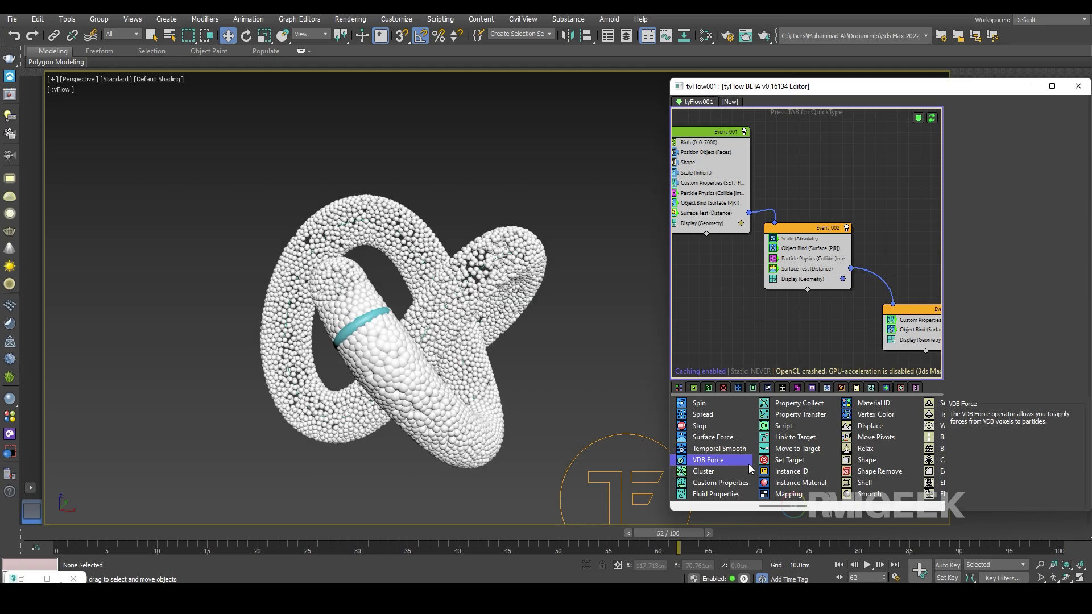
middle_click_drag(740, 360, 810, 338)
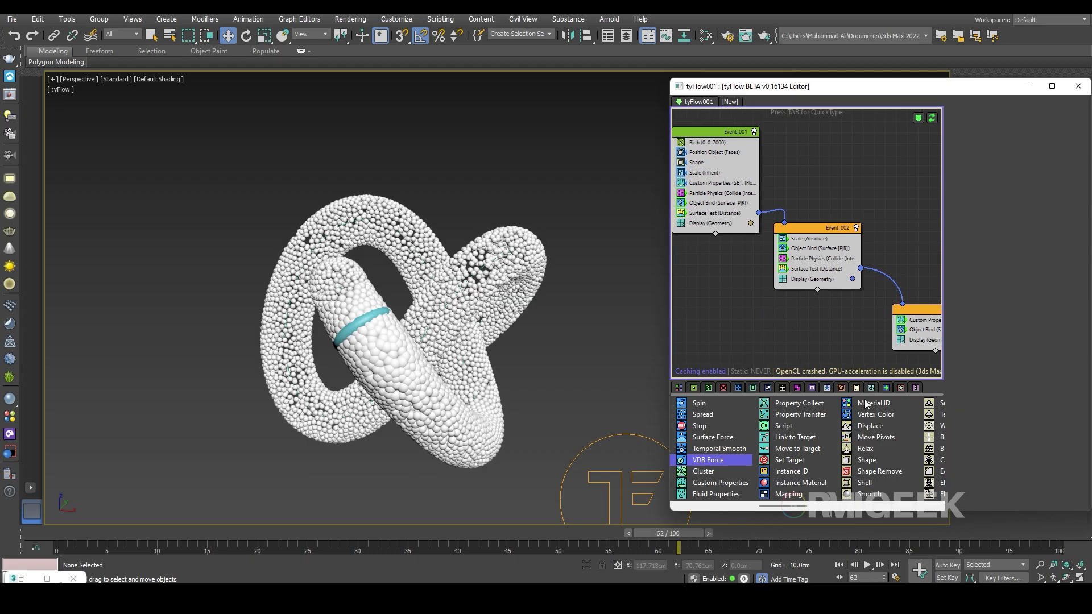
left_click_drag(866, 404, 732, 223)
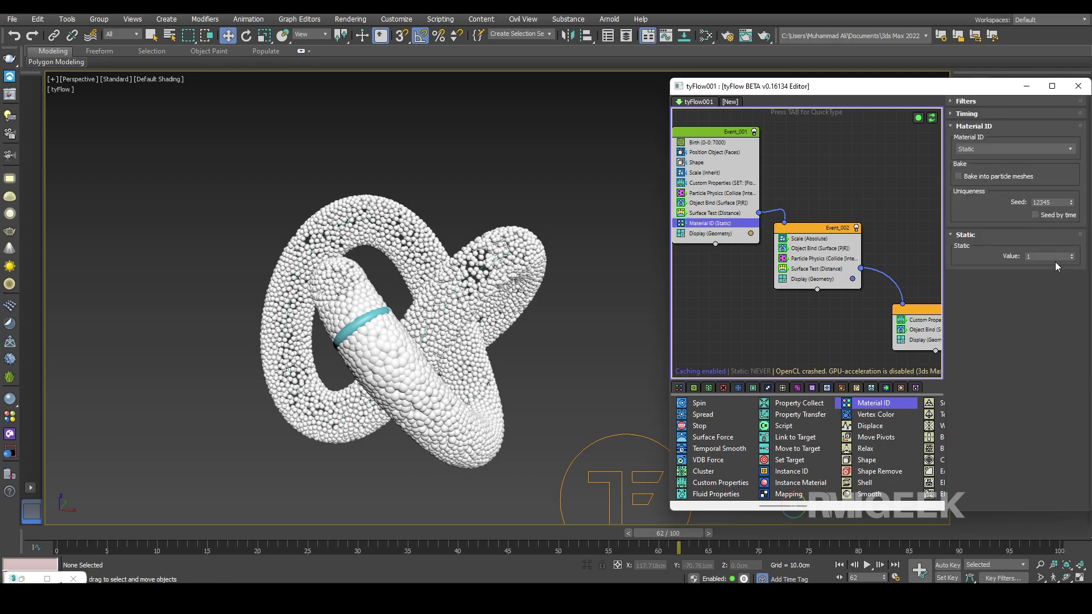
left_click(1040, 257)
left_click(723, 264)
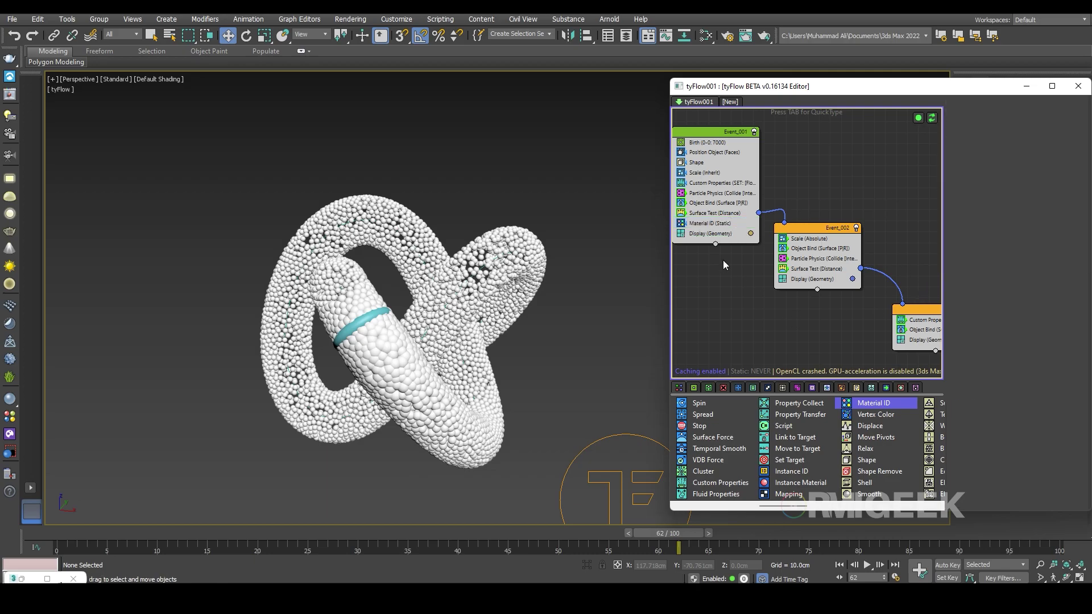
Copy the Material ID operator from Event_001 into Event_002 and set the copy's static value to 2.
right_click(693, 227)
right_click(816, 237)
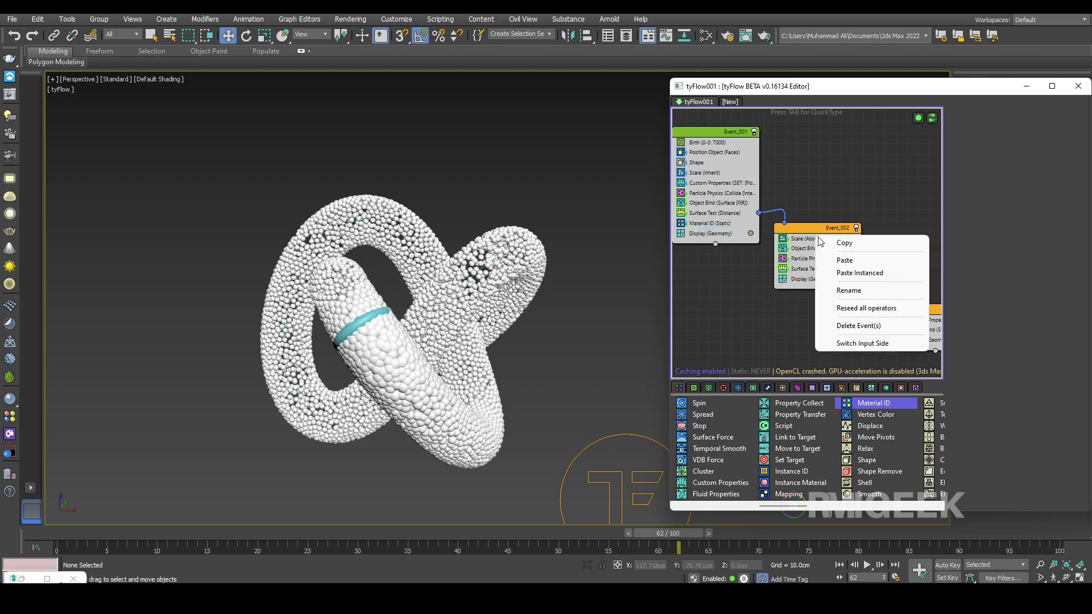
left_click(857, 273)
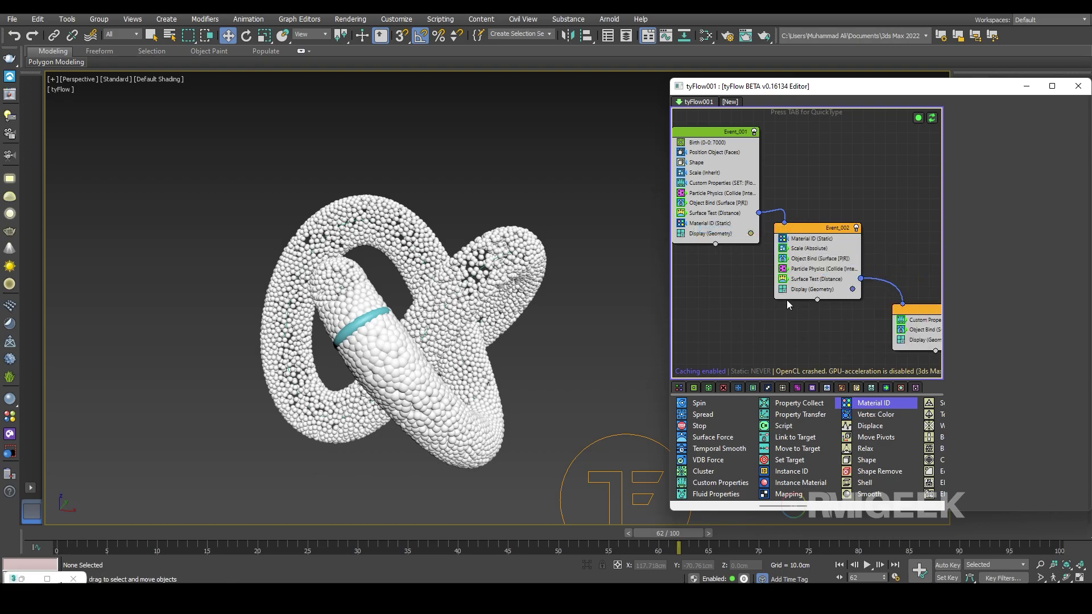
left_click(787, 231)
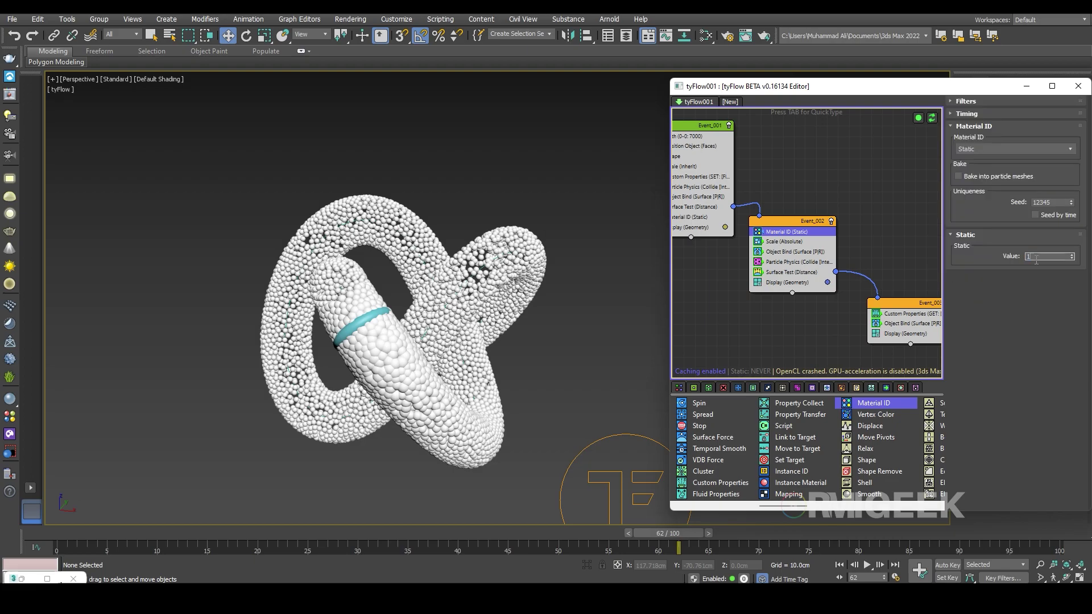
key("Return")
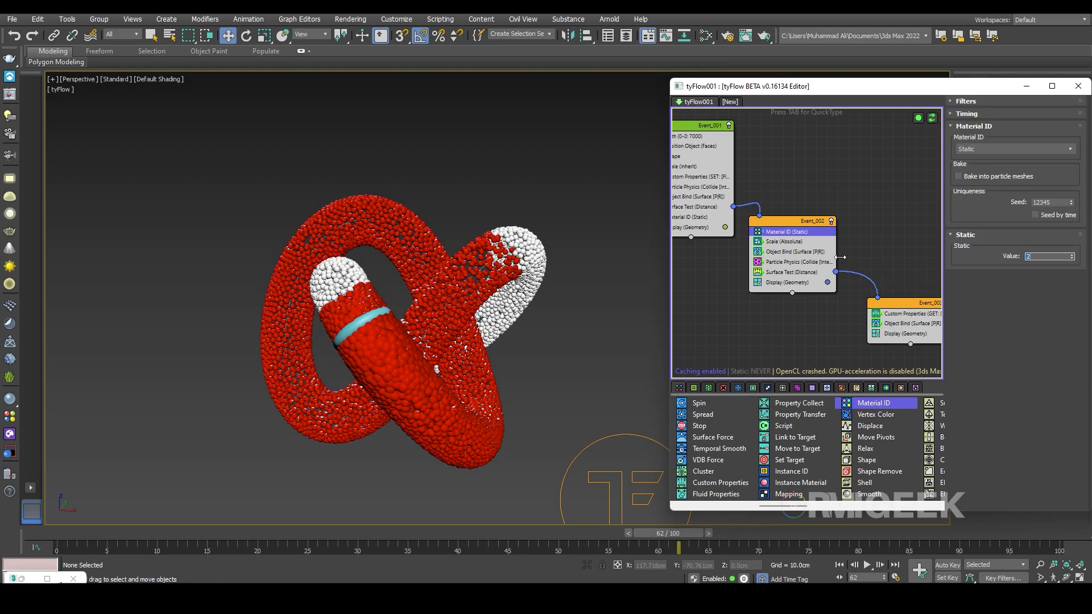
Inspect the spheres' material colours around the ring up close, scrubbing the animation back to frame 3, and review the event chain.
left_click(544, 440)
scroll(358, 319, "up", 5)
scroll(359, 319, "down", 5)
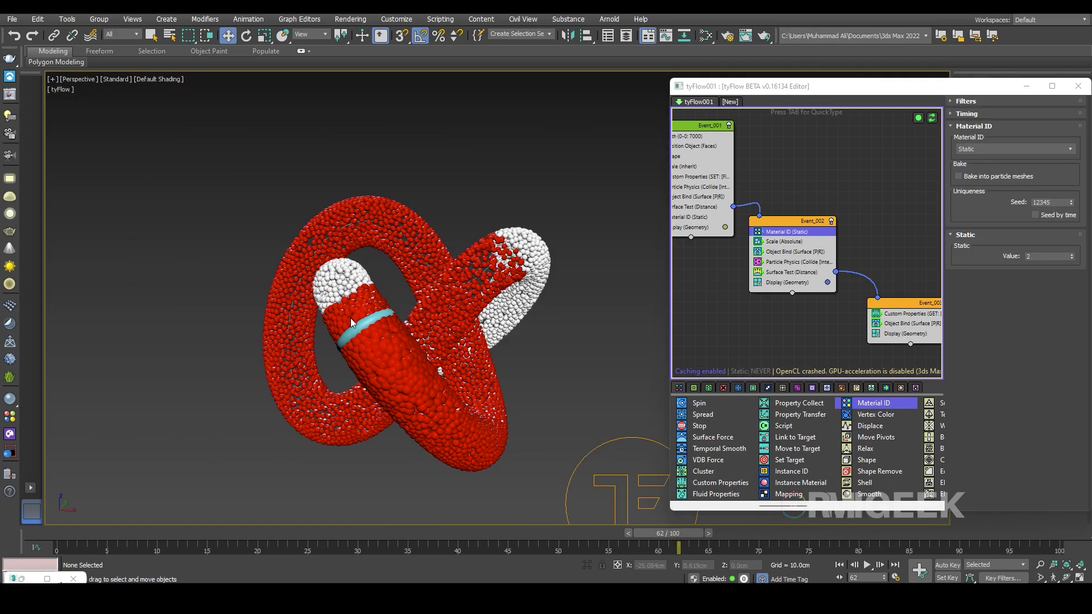
scroll(370, 342, "up", 2)
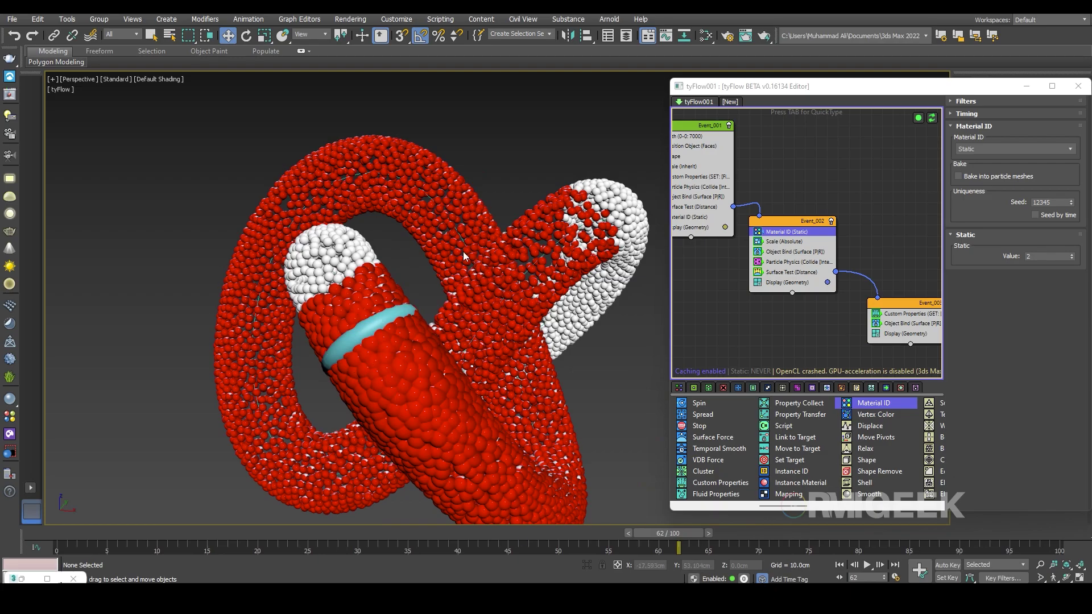
scroll(464, 256, "up", 4)
scroll(345, 361, "down", 2)
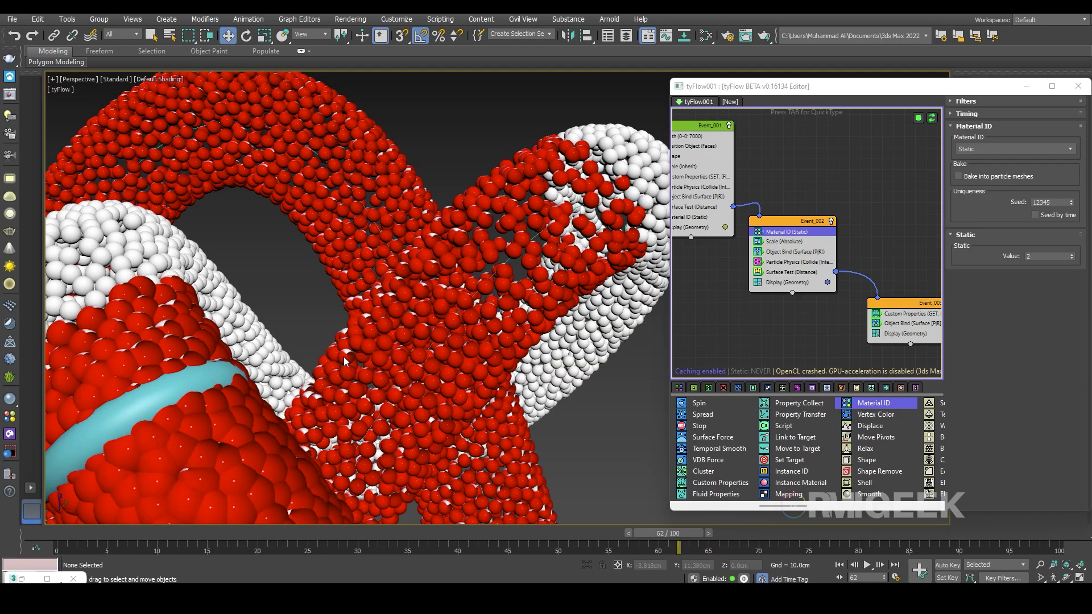
scroll(345, 361, "down", 2)
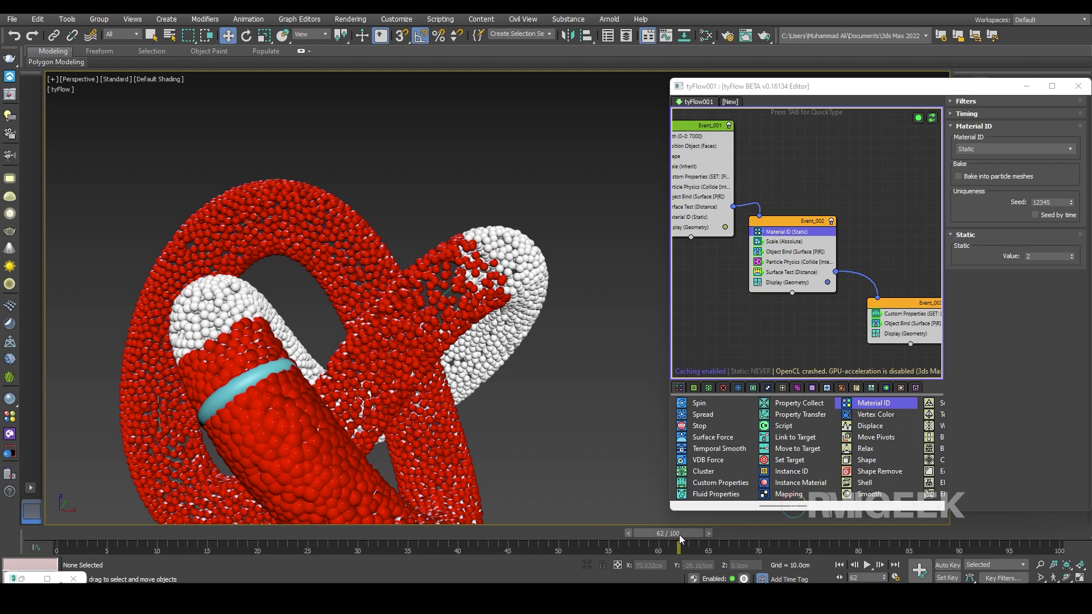
left_click_drag(681, 539, 89, 532)
key("w")
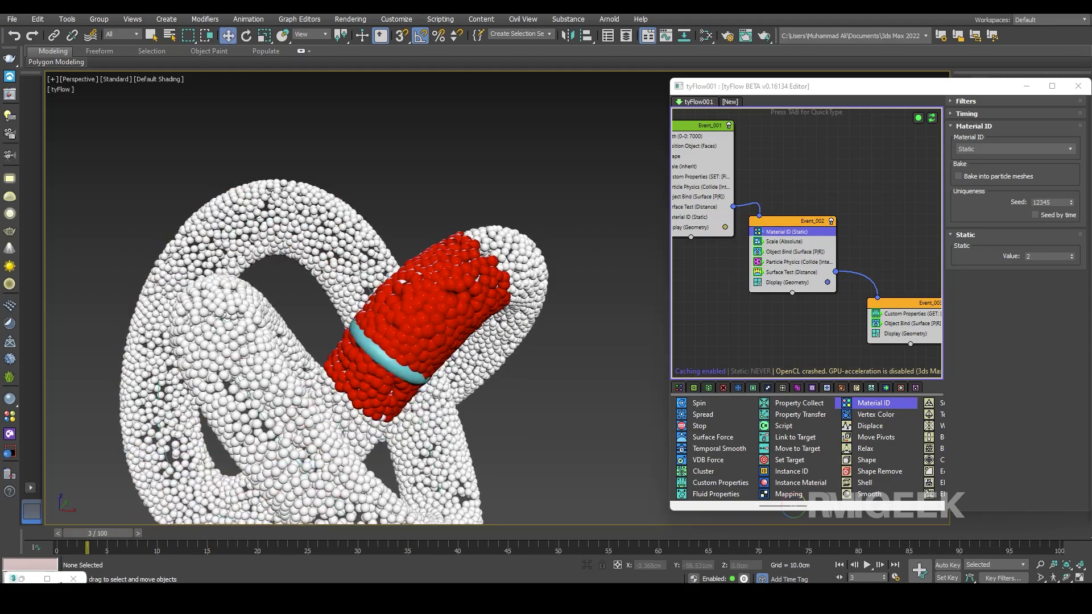
middle_click_drag(537, 452, 506, 391)
middle_click_drag(840, 340, 810, 315)
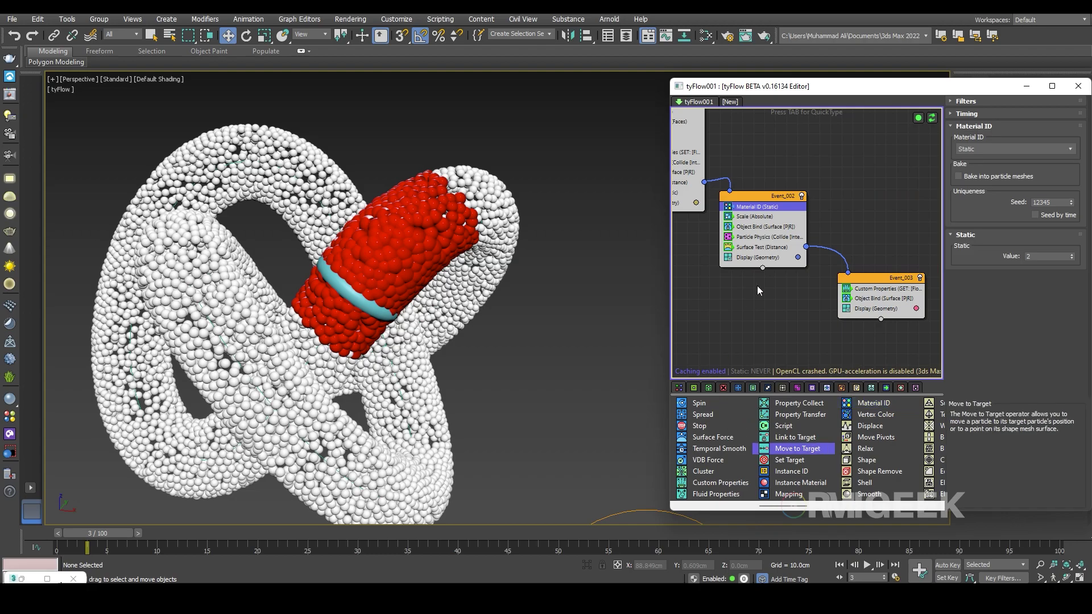
middle_click_drag(759, 291, 810, 340)
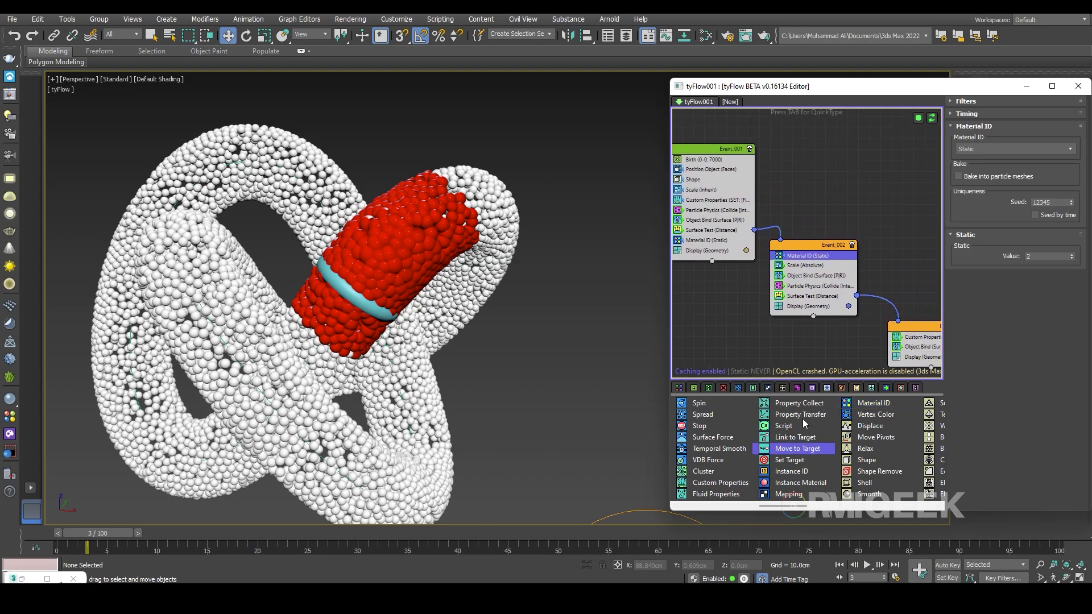
Add a Custom Properties operator below the existing one in Event_001 and rename it Color Custom Properties.
middle_click_drag(718, 391, 743, 370)
left_click_drag(714, 488, 752, 187)
double_click(727, 190)
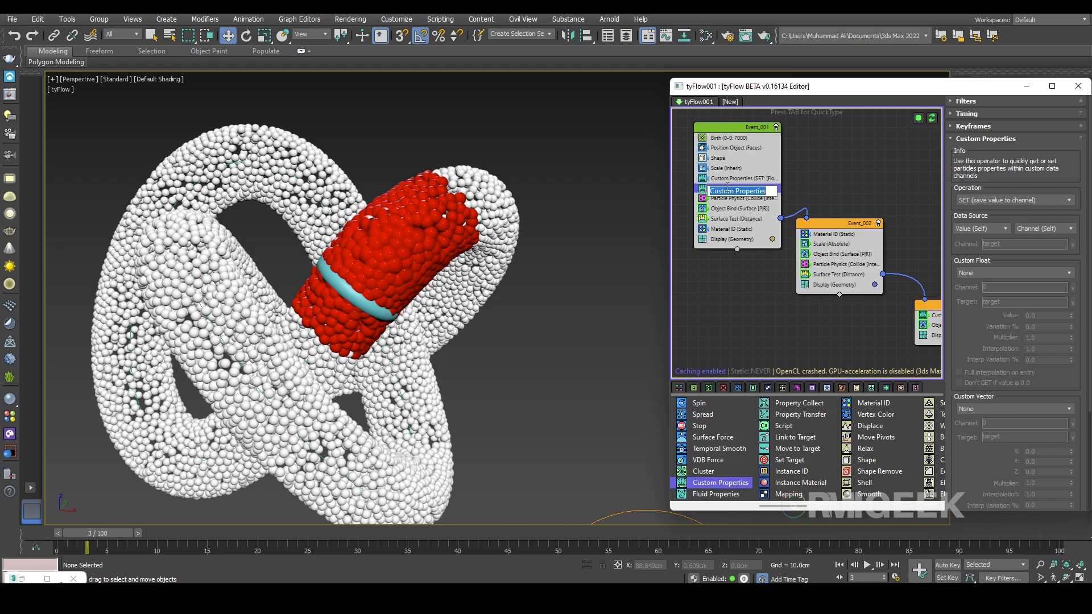
key("End")
key("Home")
type("Color")
key("Return")
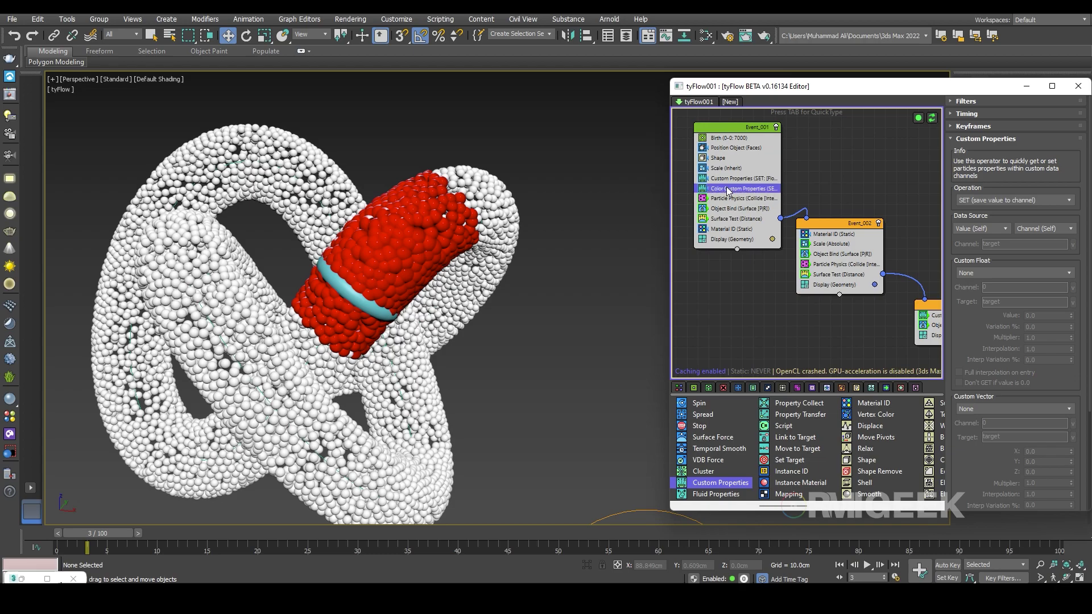
Have Event_001's Color Custom Properties operator save Scale Magnitude as a custom float to channel MYM.
left_click(994, 271)
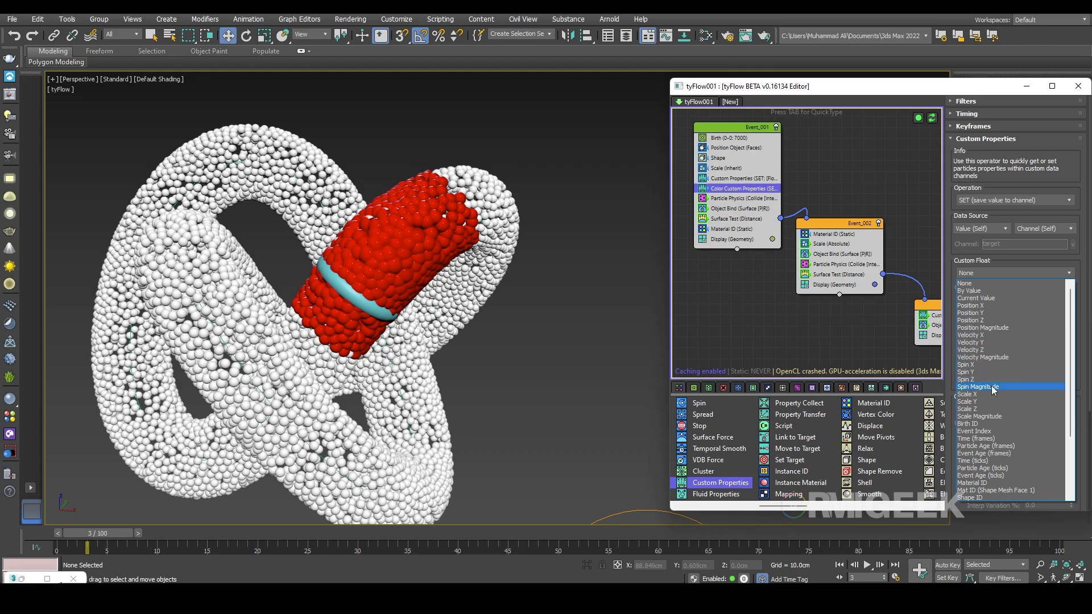
left_click(979, 416)
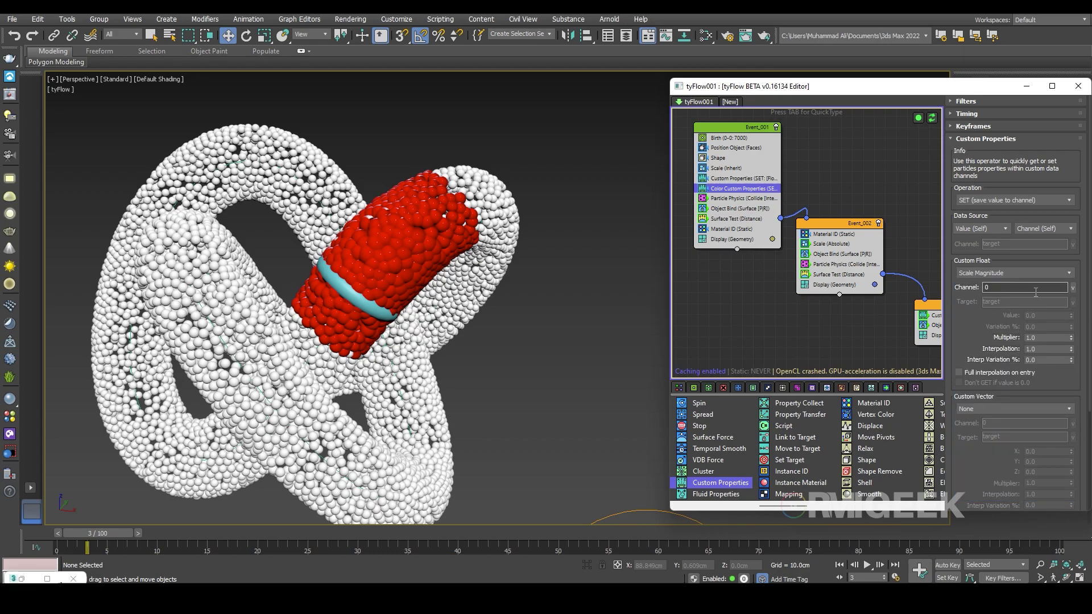
double_click(1052, 287)
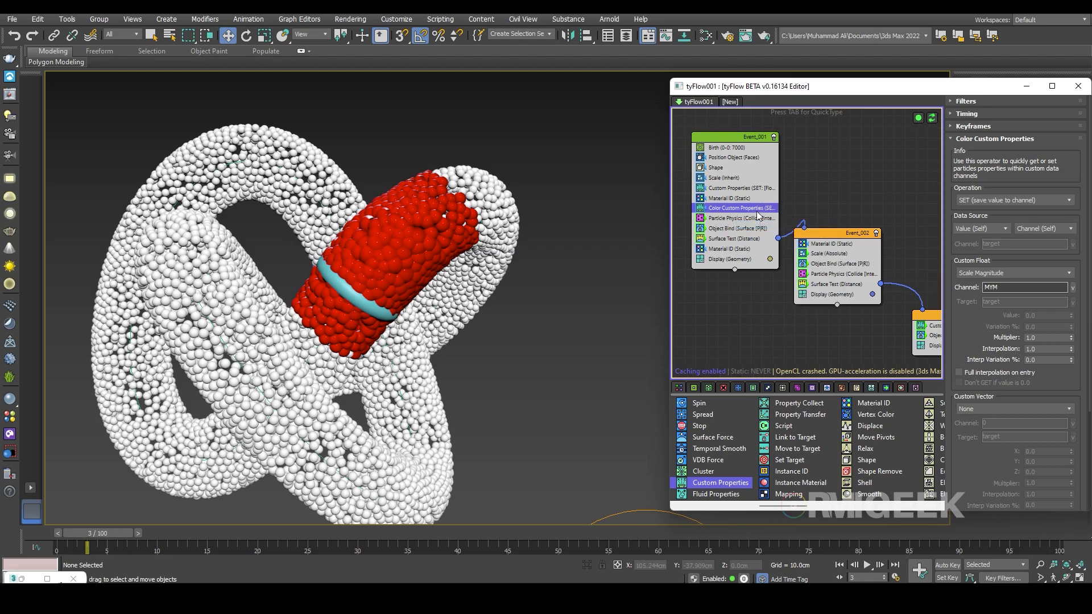
Copy the Color Custom Properties operator from Event_001 into Event_002 below Scale and rename the copy's float channel to MYM1.
right_click(736, 199)
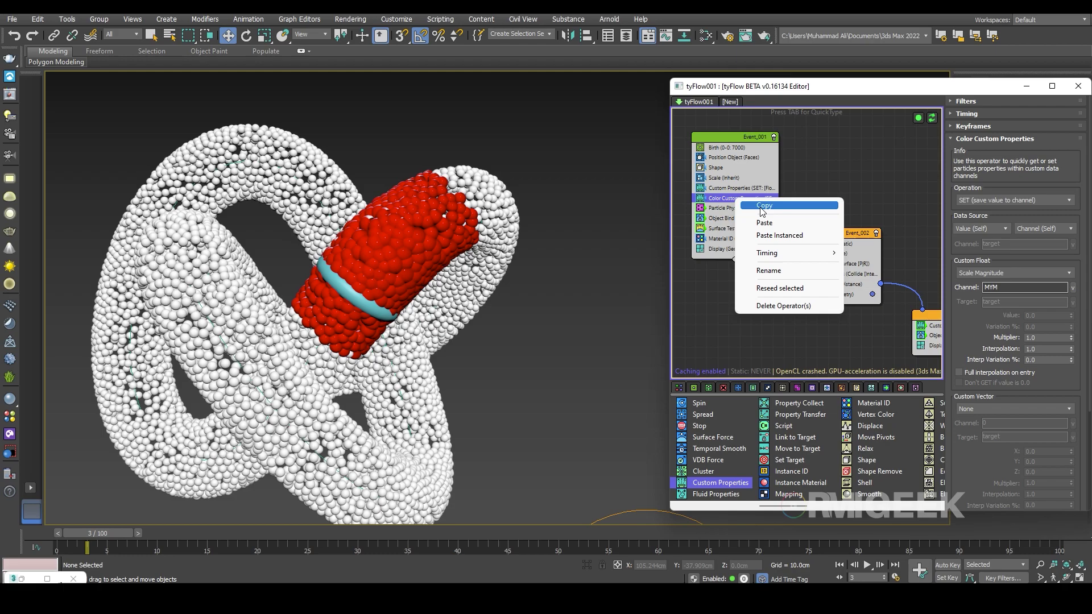
left_click(763, 207)
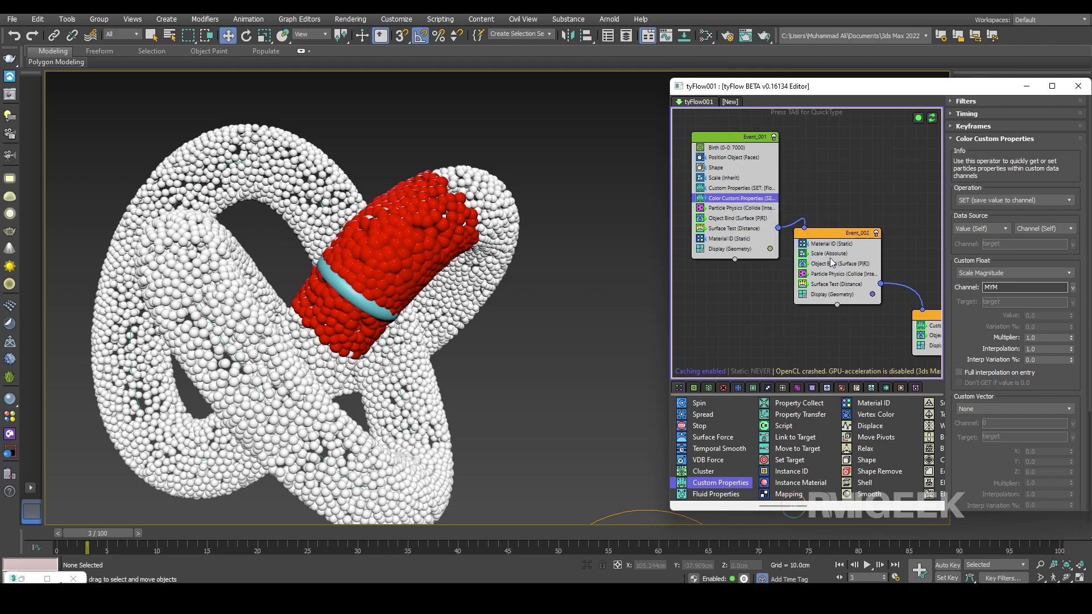
right_click(823, 259)
left_click(827, 270)
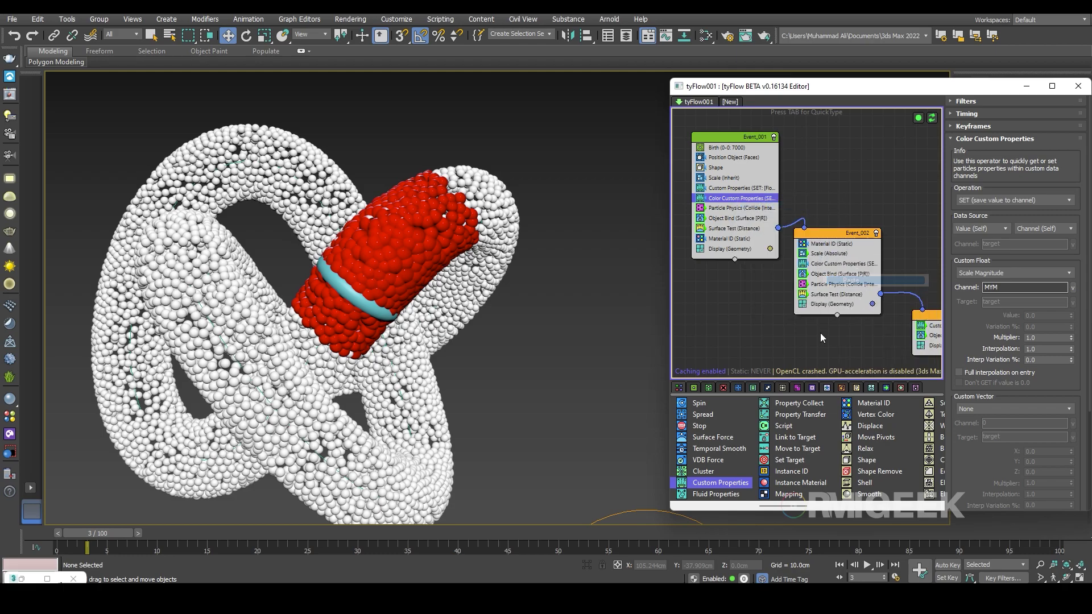
left_click(826, 264)
left_click(1021, 289)
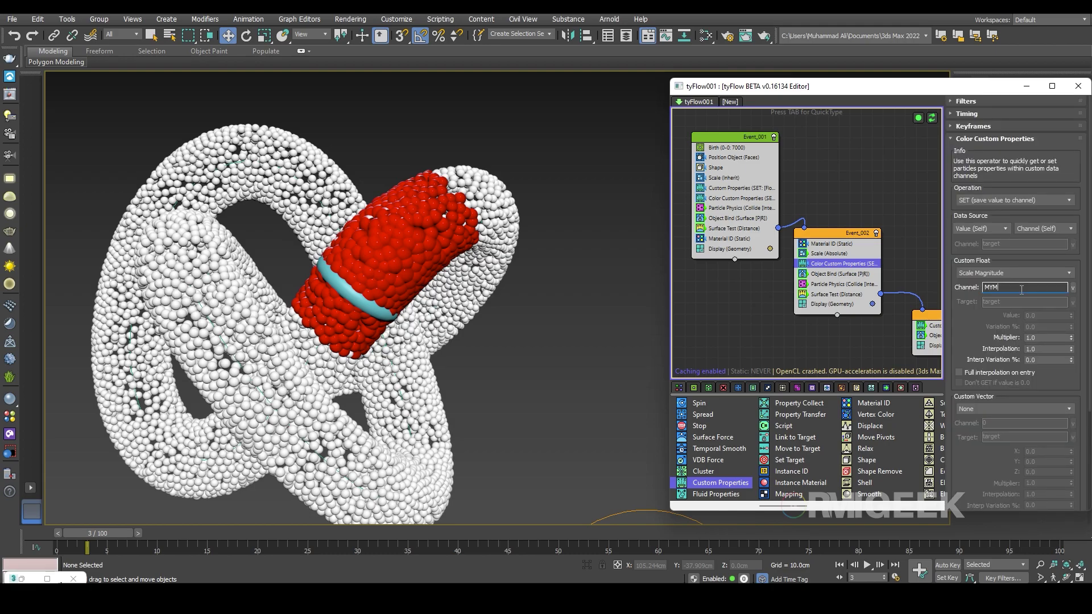
Add a Mapping operator above Display in Event_002 and drive it from the custom float channel MYM1.
middle_click_drag(840, 363, 800, 344)
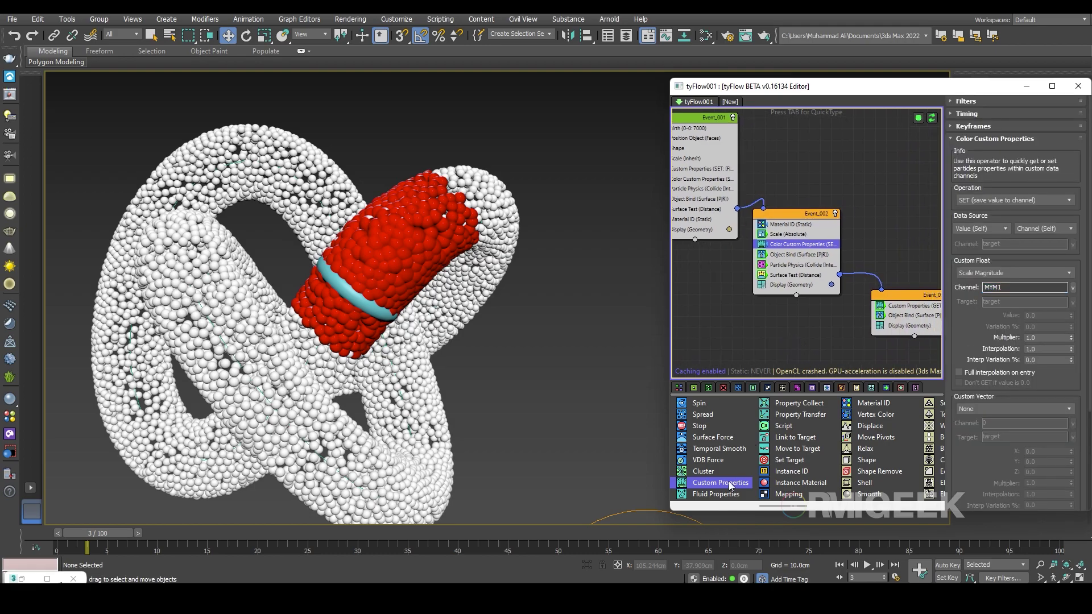
left_click_drag(735, 475, 747, 473)
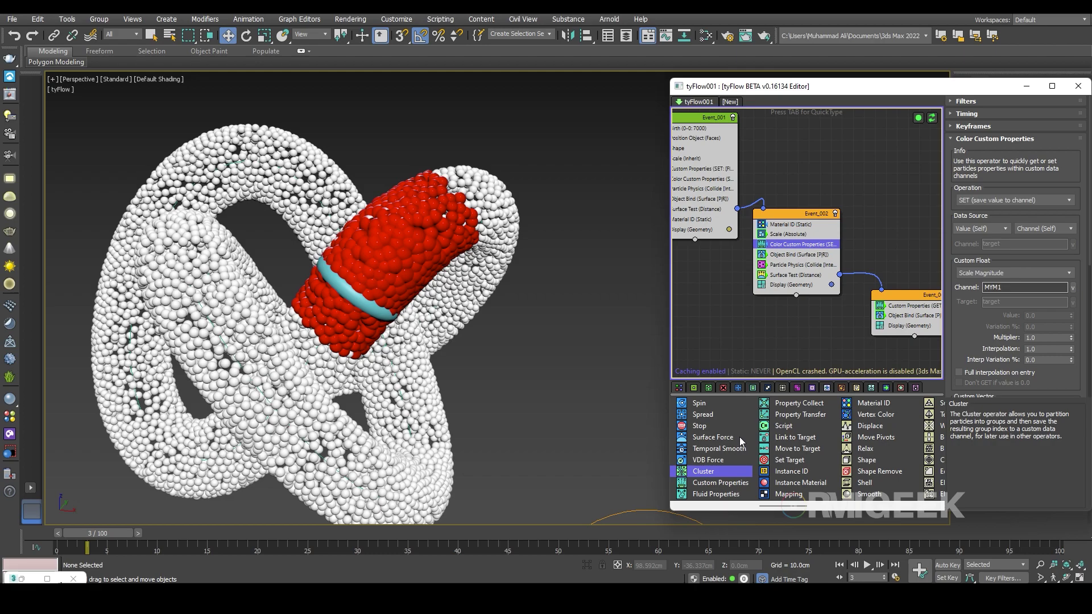
left_click(796, 449)
left_click_drag(784, 497, 792, 291)
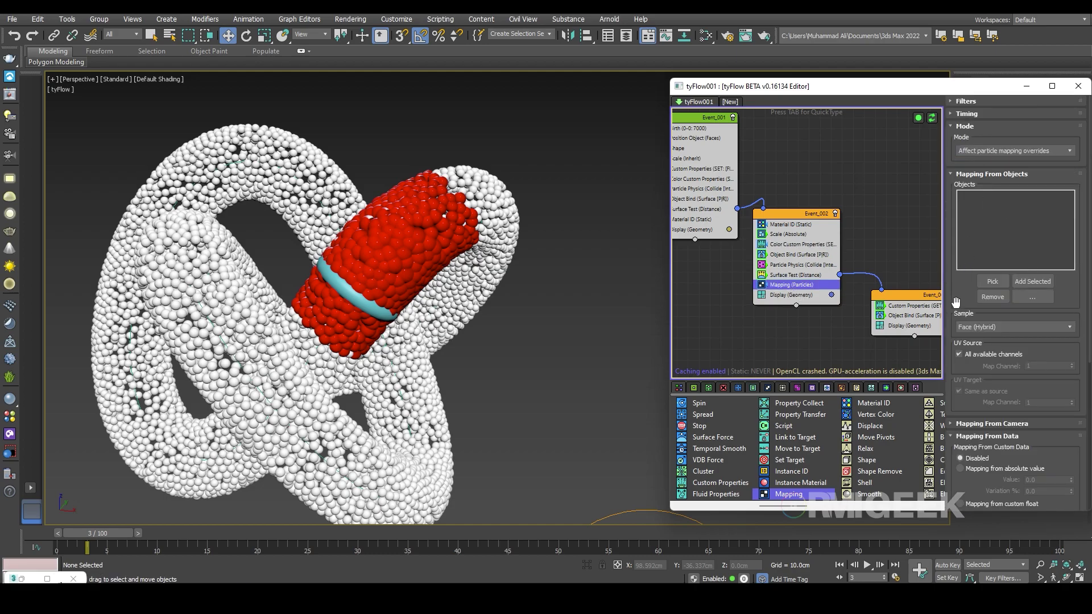
scroll(1006, 341, "down", 3)
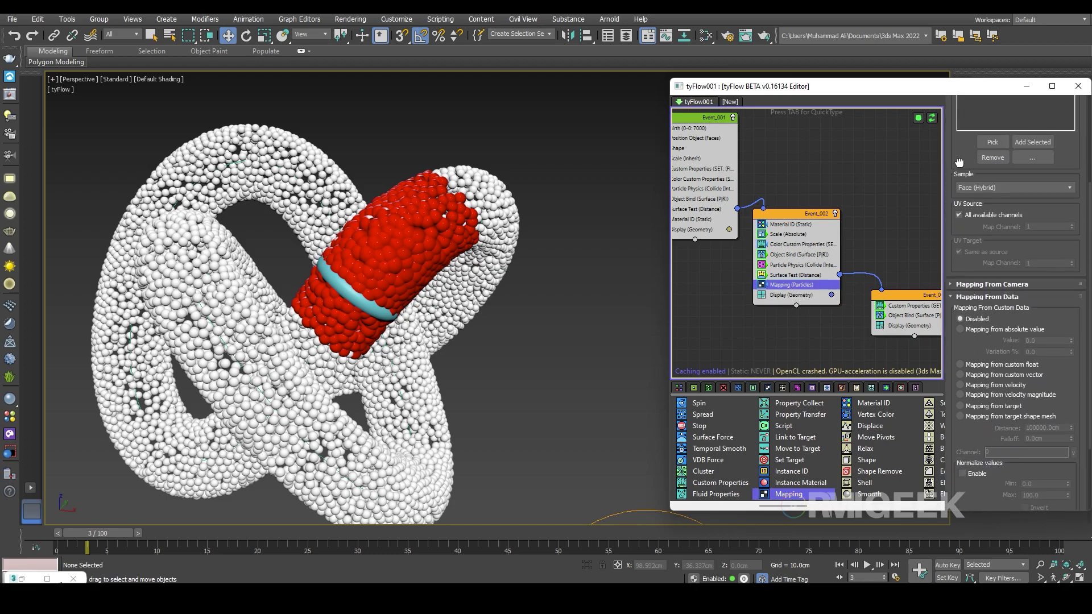
left_click(1007, 365)
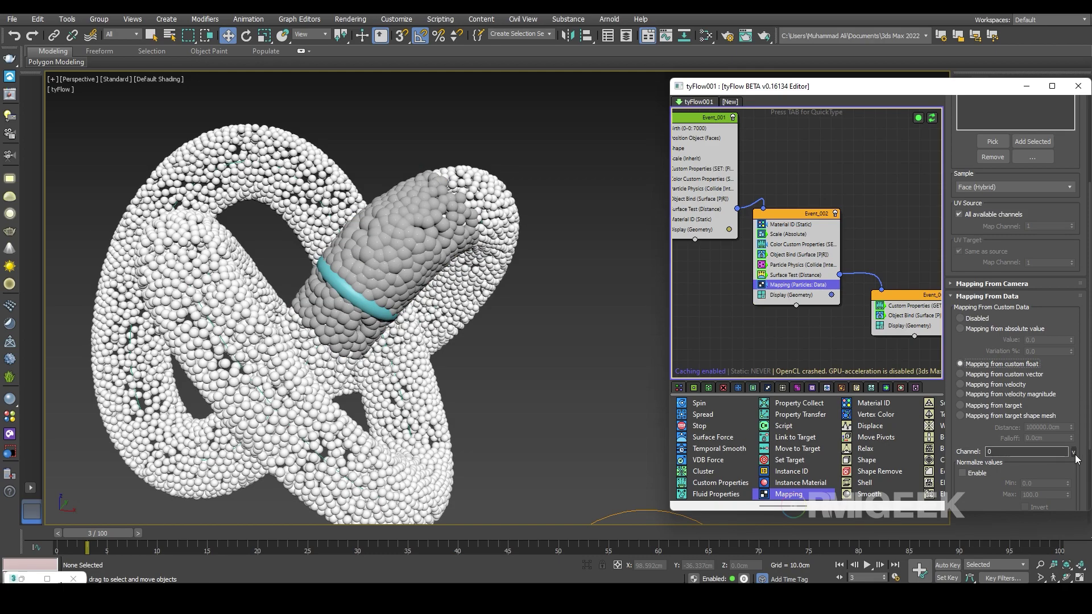
left_click(1073, 452)
left_click(1049, 487)
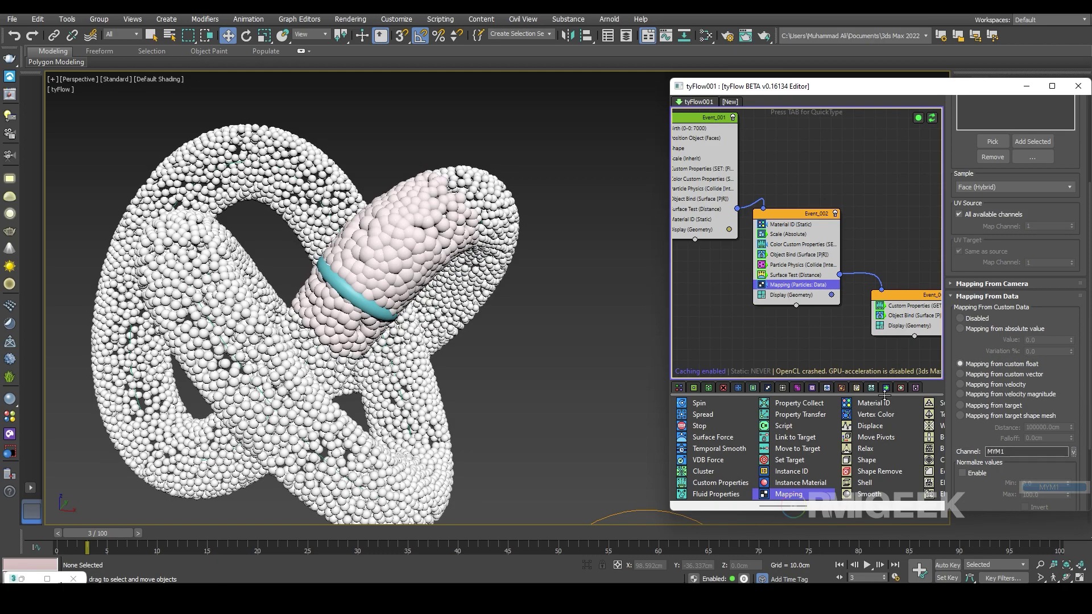
Scrub the animation to frame 4 and enable value normalization with a maximum of 30 on Event_002's Mapping operator.
left_click_drag(114, 535, 564, 529)
left_click_drag(244, 513, 117, 510)
scroll(973, 442, "down", 3)
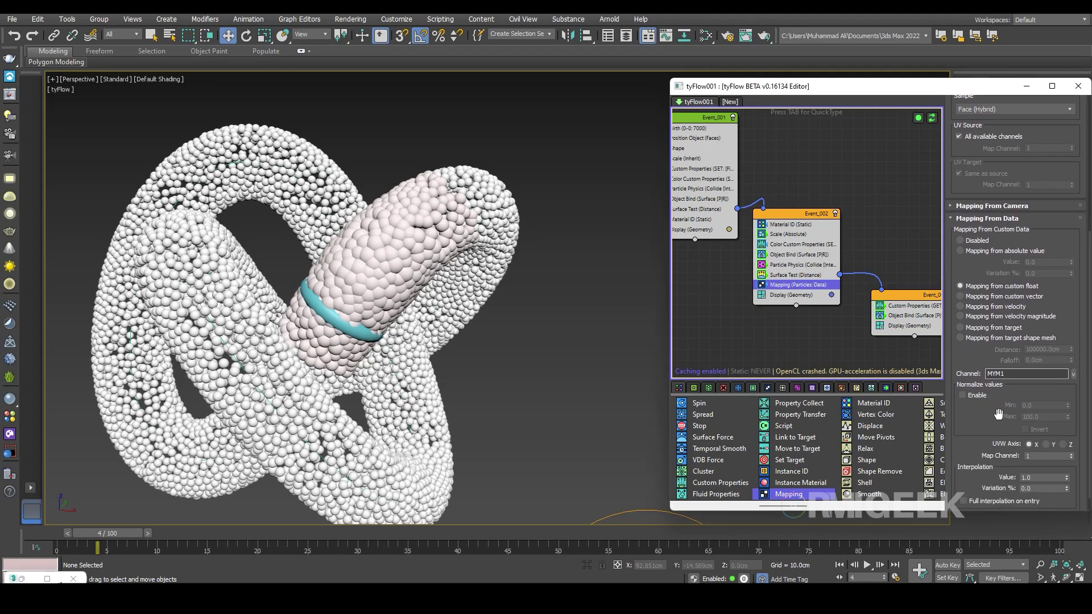
left_click(962, 394)
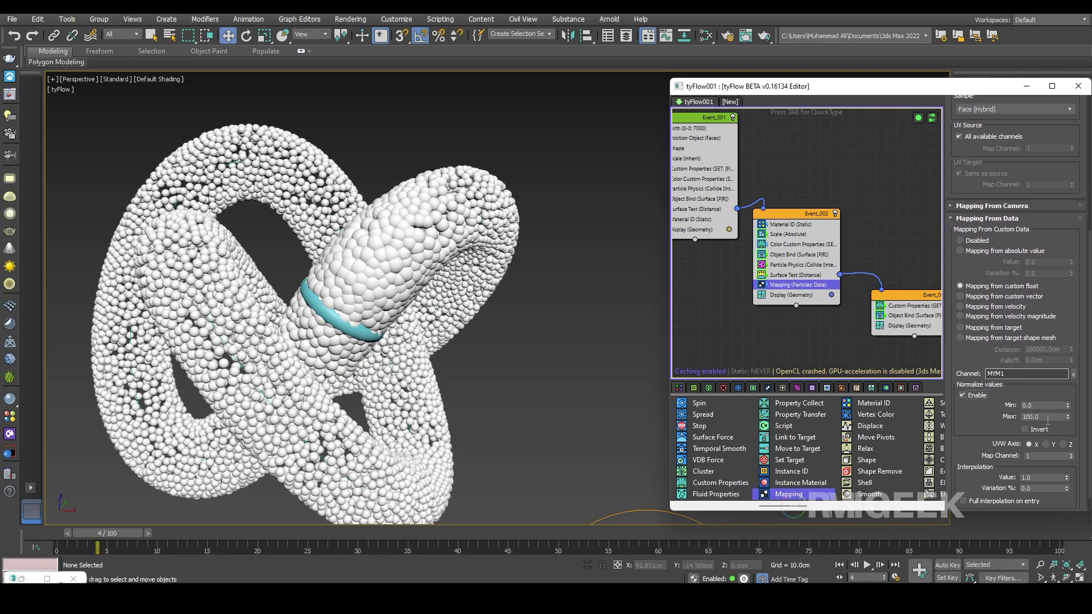
double_click(1047, 418)
type("30")
key("Return")
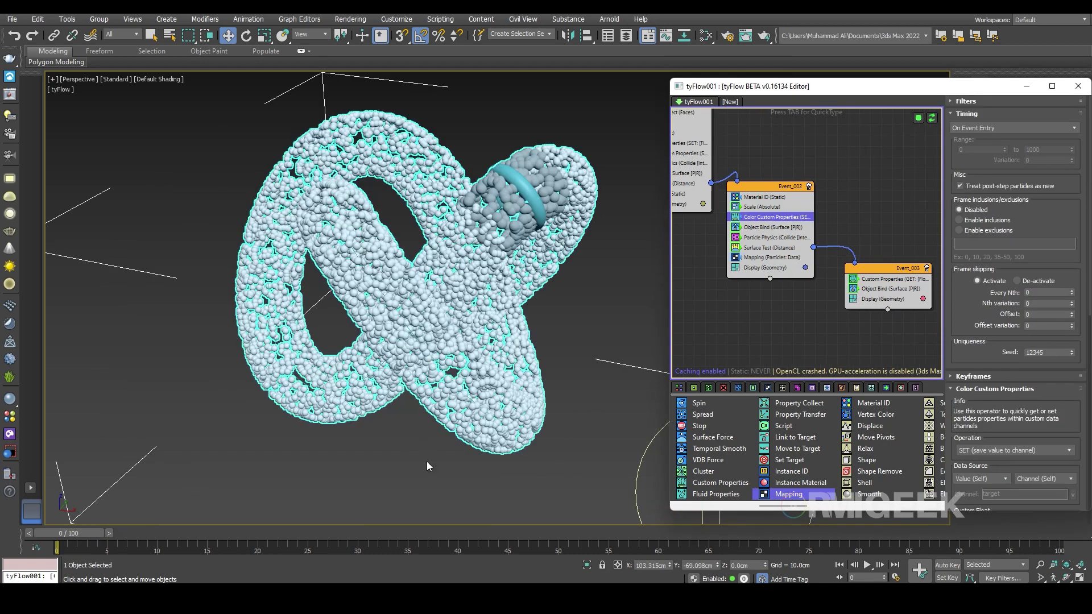
left_click(427, 462)
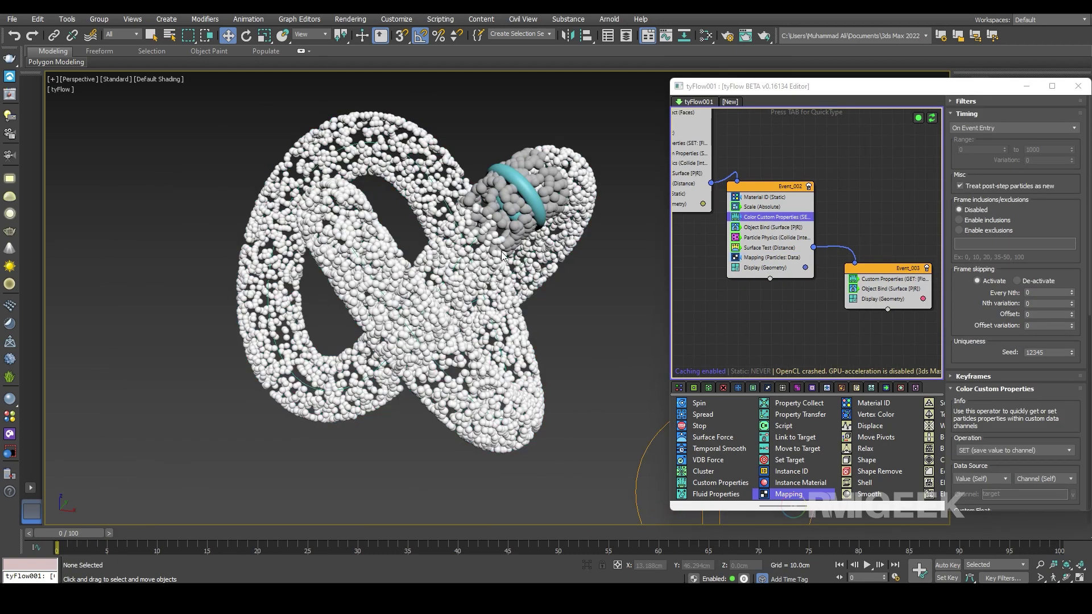
Scrub the animation to frame 2 and set the timing of Event_002's Color Custom Properties operator to Continuous.
left_click_drag(48, 535, 67, 534)
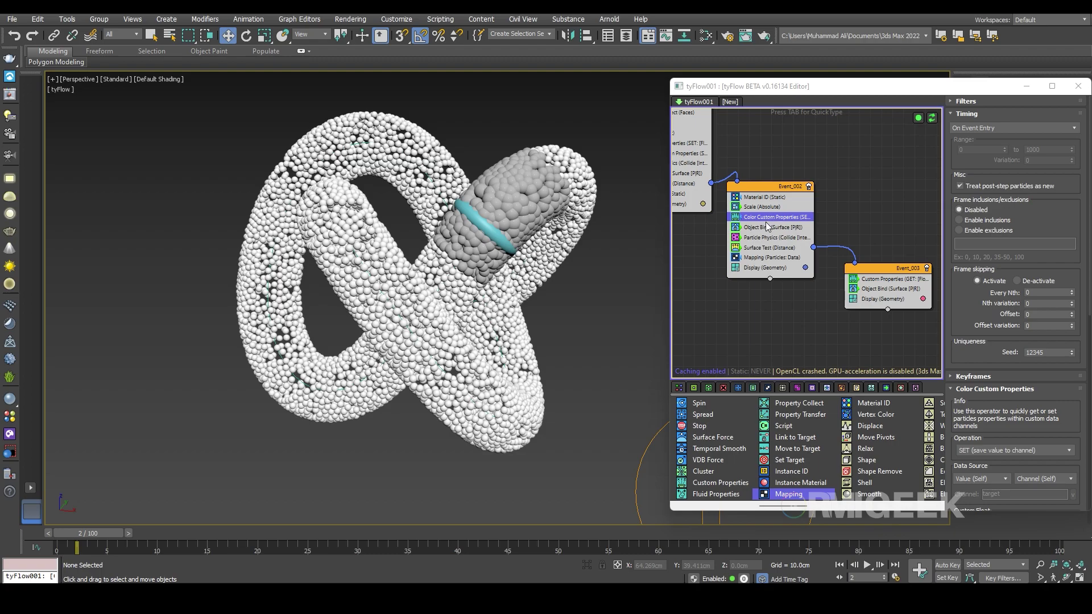
left_click(991, 127)
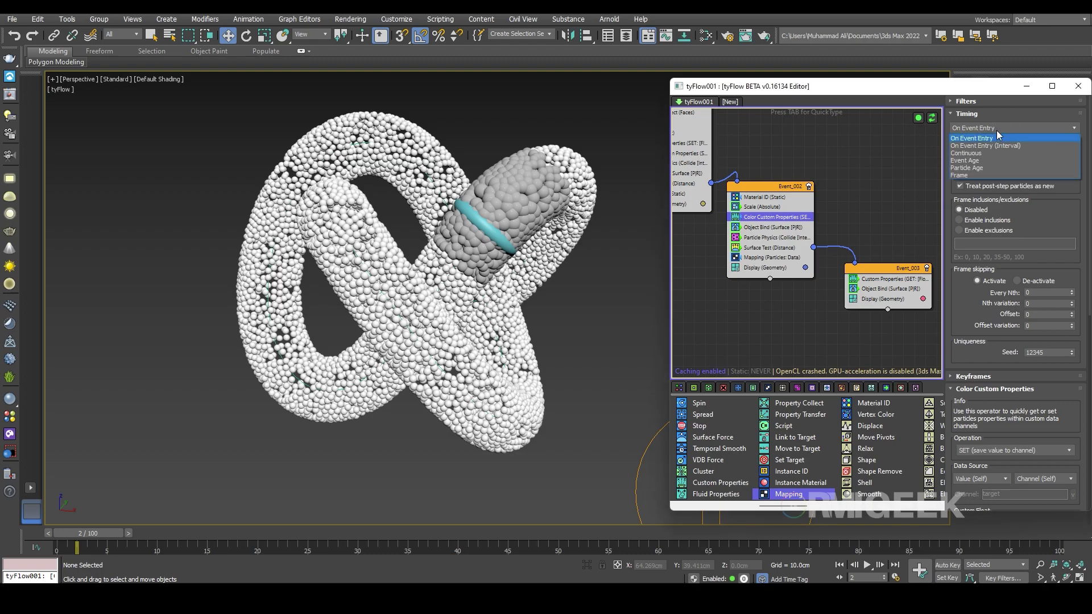
left_click(978, 146)
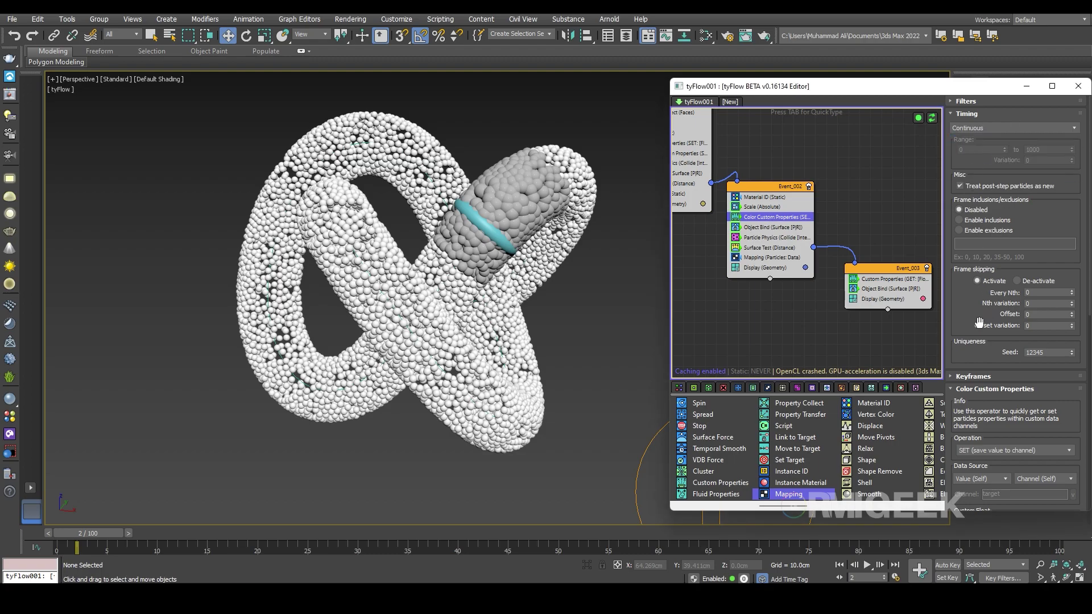
scroll(990, 387, "down", 5)
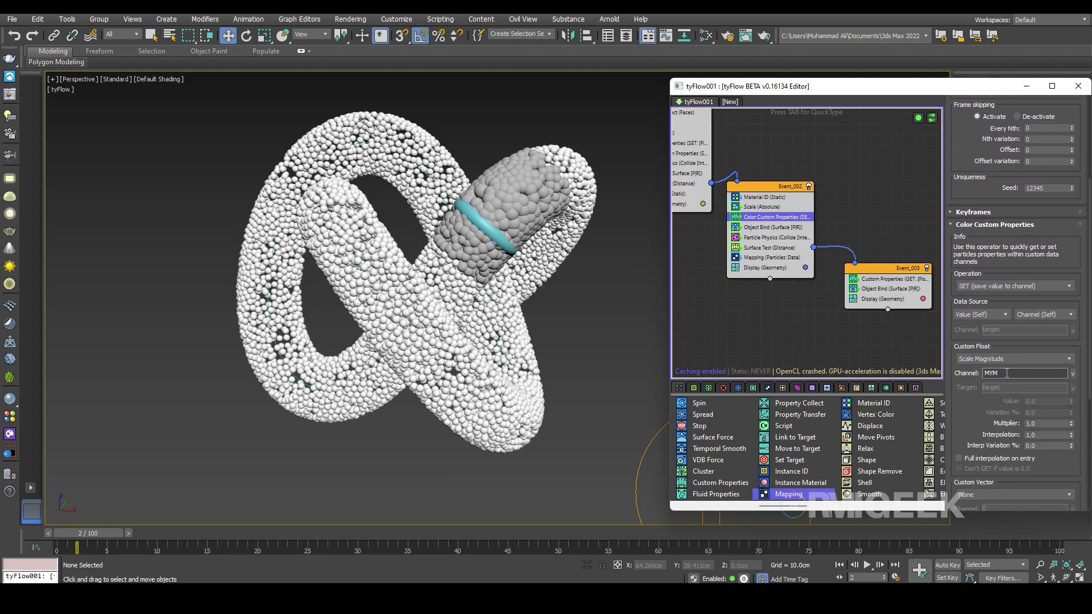
middle_click_drag(736, 305, 781, 326)
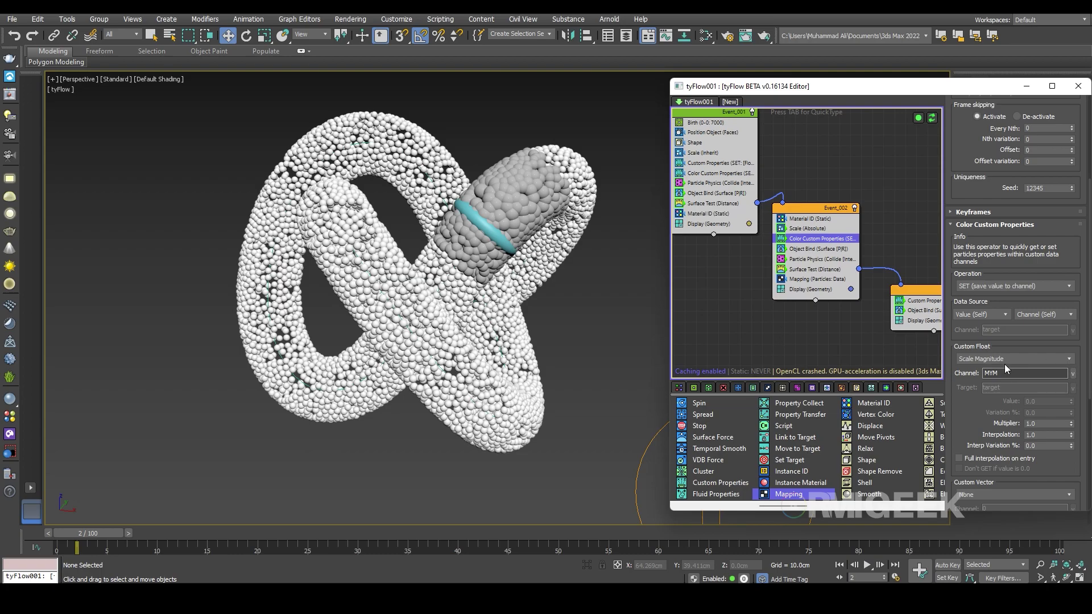
Set the timing of Event_002's Mapping operator to Continuous and scrub the animation to frame 26 to check the sphere colours.
left_click(795, 345)
left_click(817, 279)
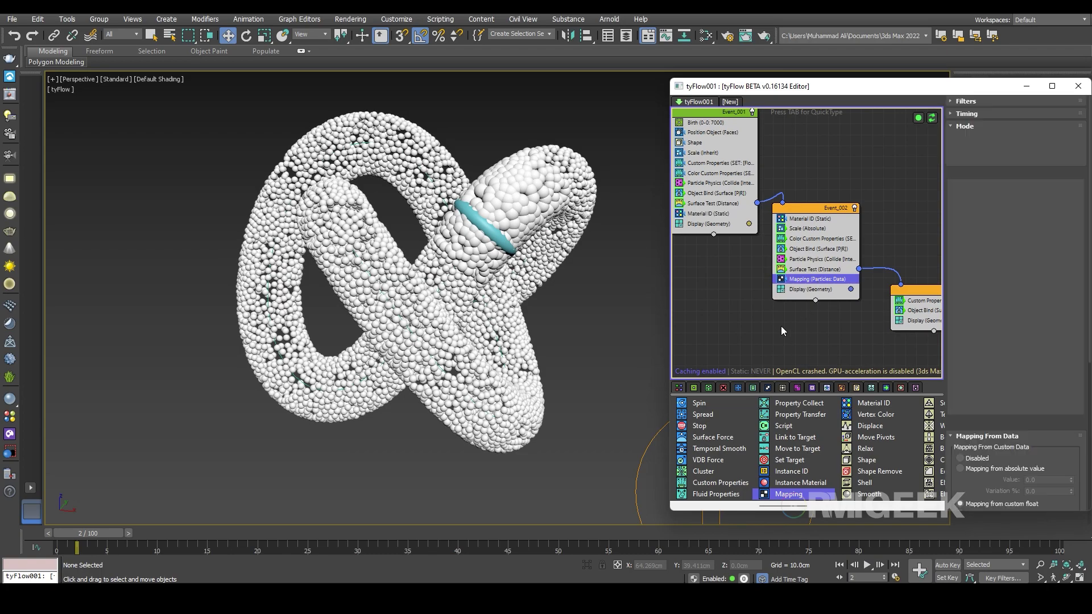
scroll(1018, 273, "down", 5)
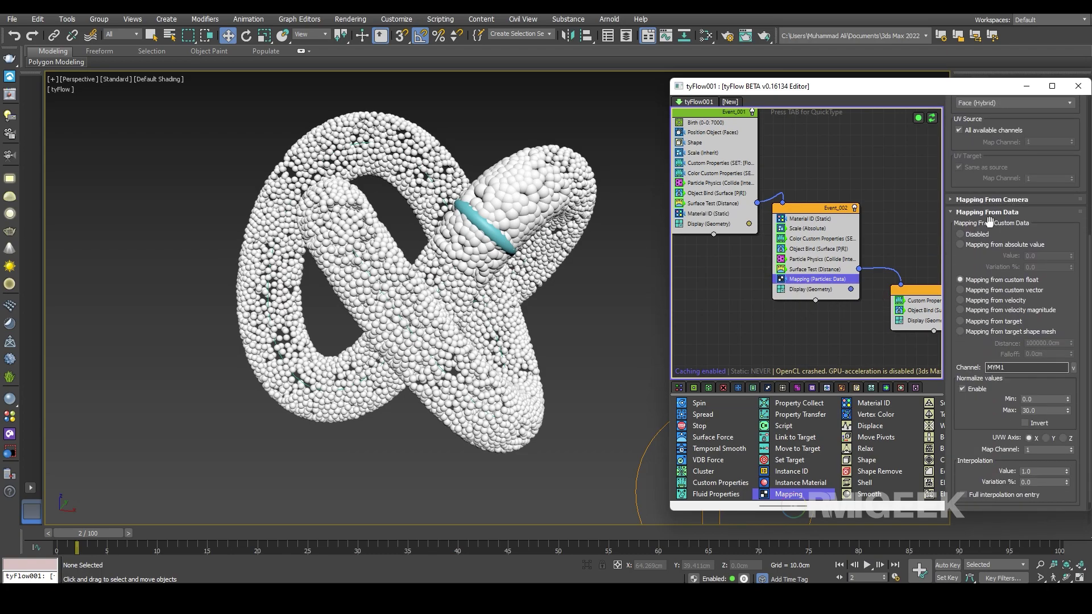
left_click(1045, 366)
scroll(964, 142, "up", 5)
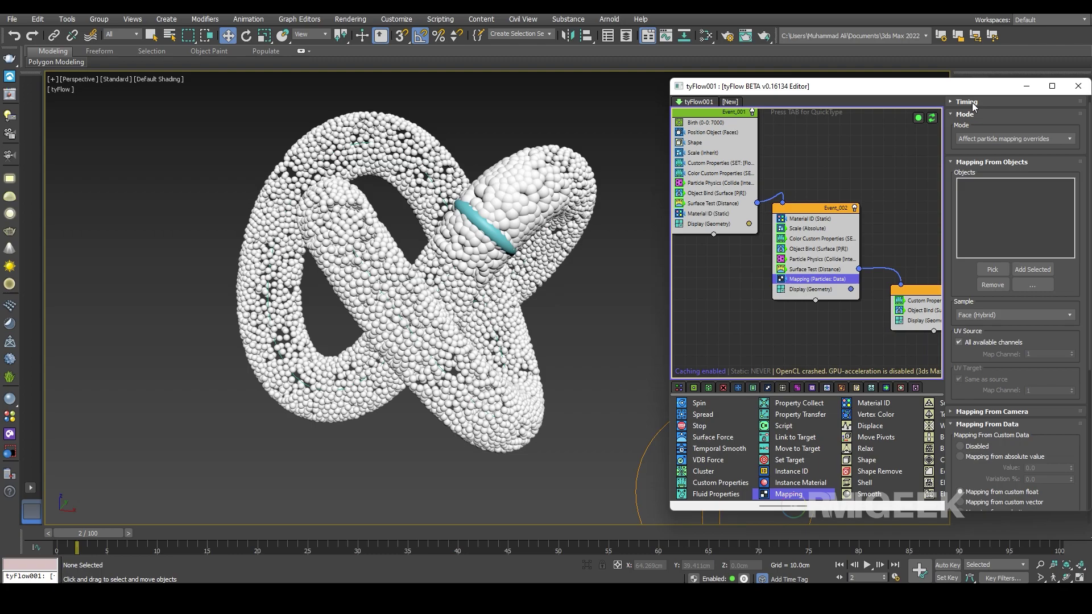
left_click(970, 102)
left_click(973, 117)
left_click(973, 146)
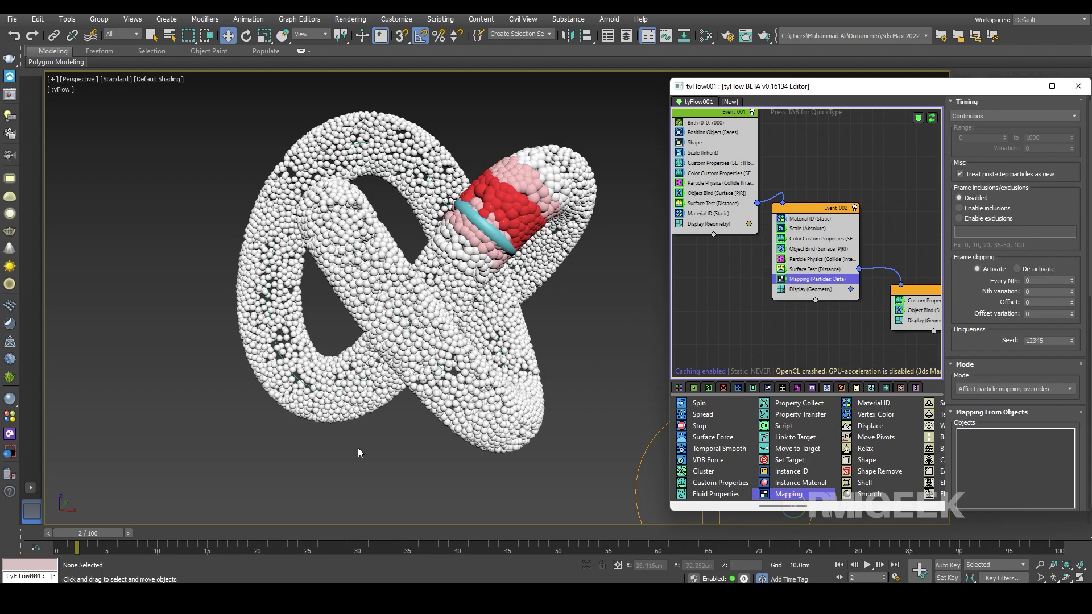
left_click_drag(84, 533, 317, 514)
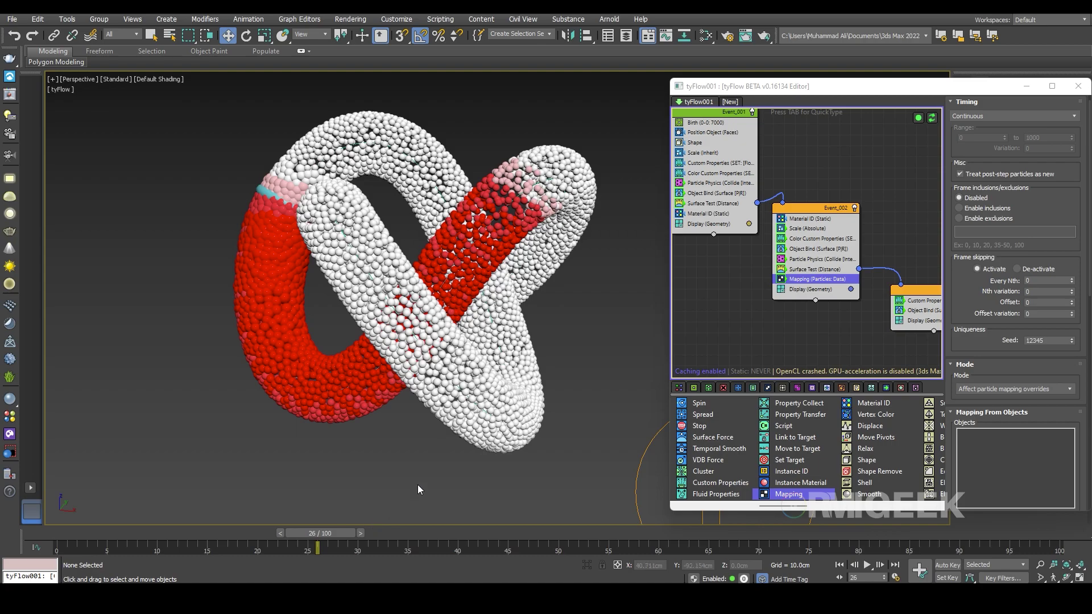
middle_click_drag(417, 485, 361, 457)
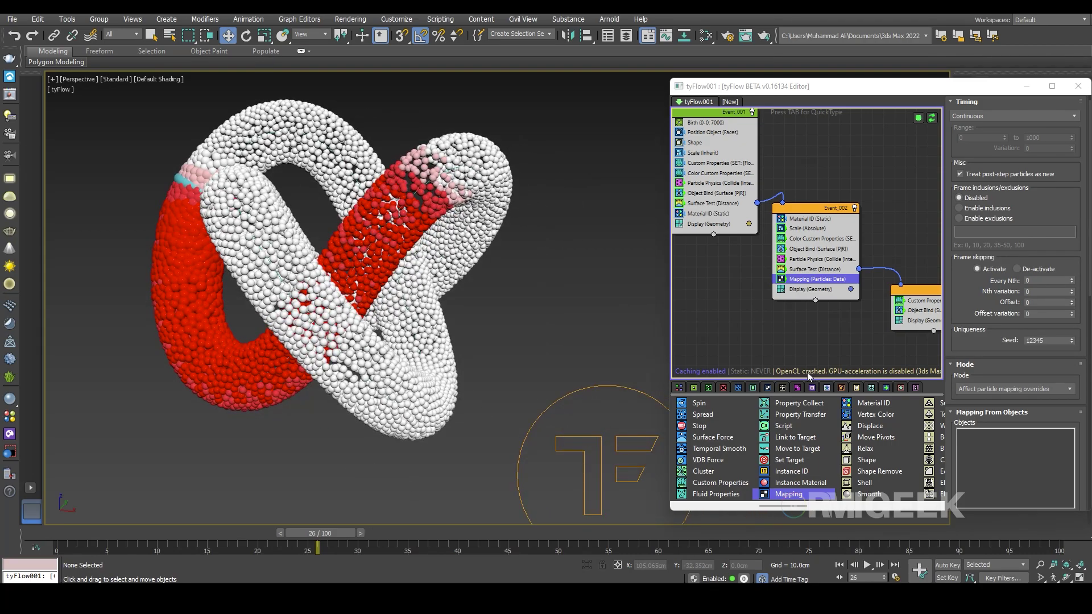
Copy the Mapping operator from Event_002 into Event_003 above its Display operator.
middle_click_drag(796, 364, 754, 349)
right_click(774, 268)
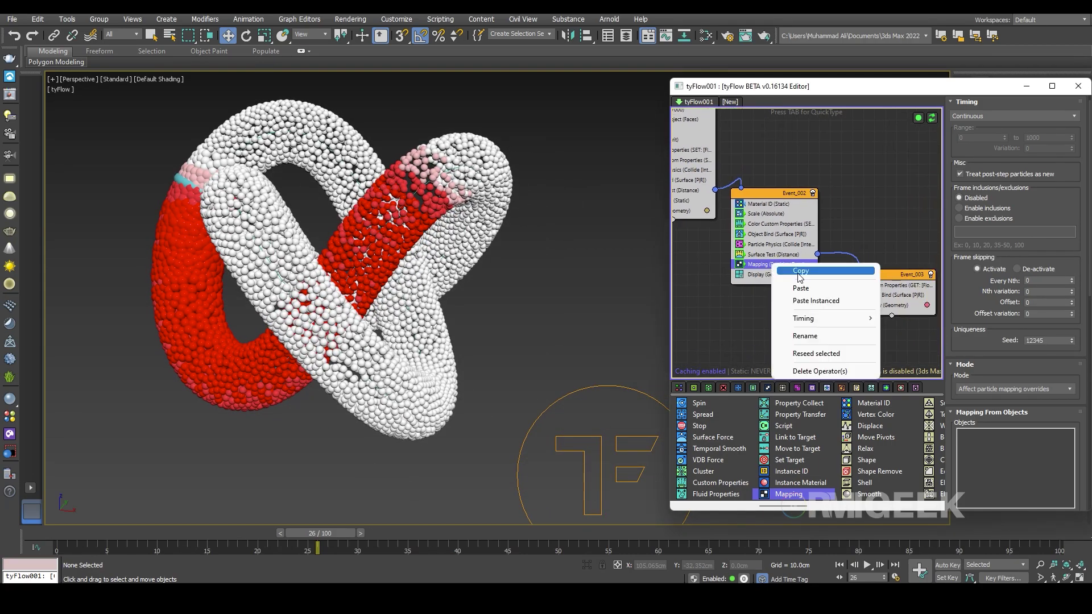
left_click(800, 272)
right_click(879, 305)
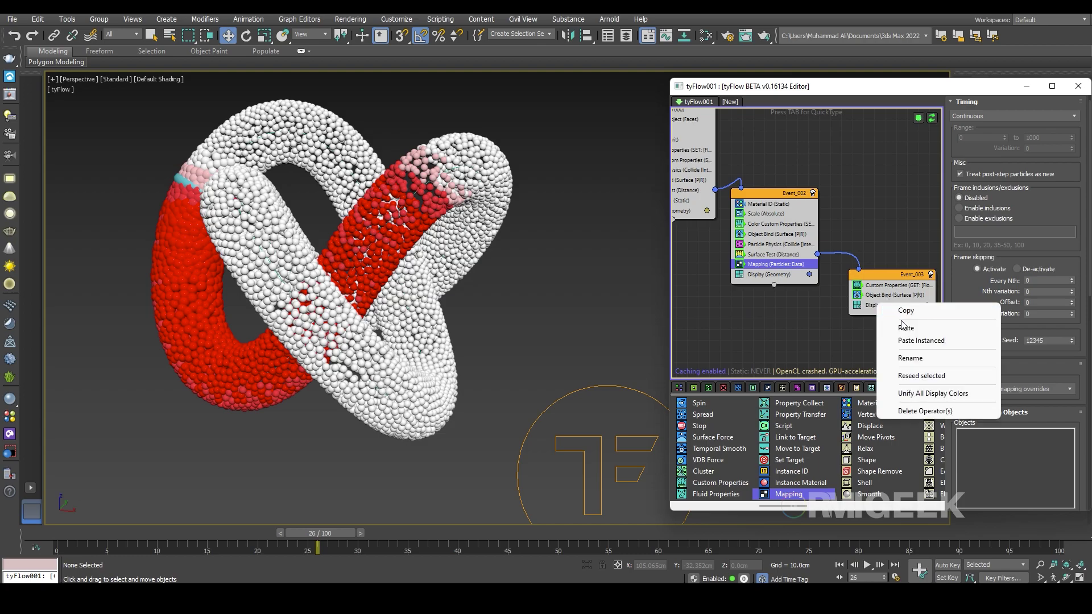
left_click(906, 328)
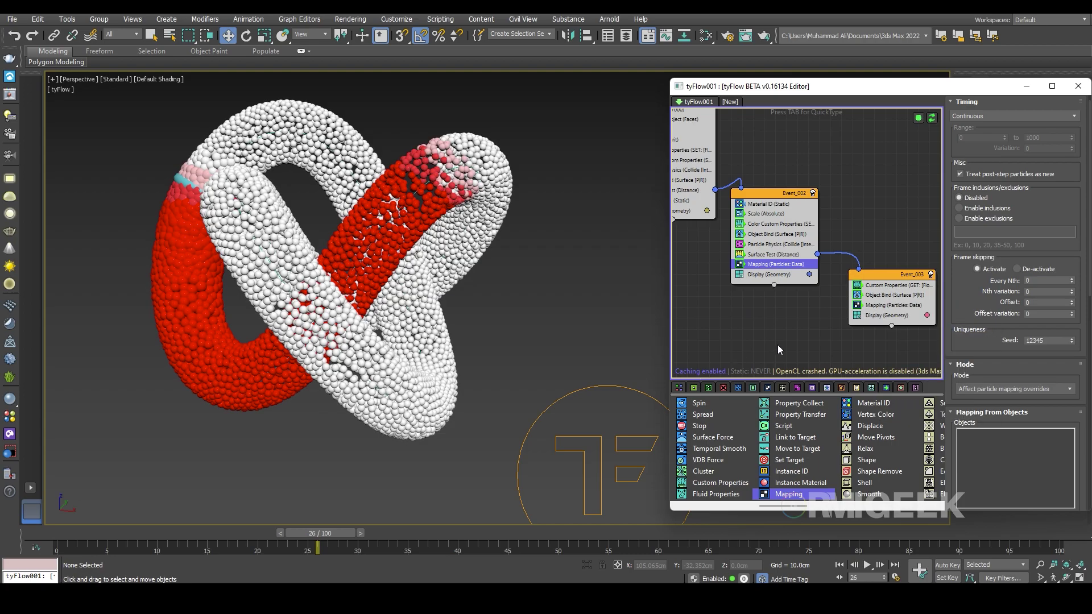
Switch the custom float channel of Event_003's Mapping operator to MYM.
left_click(887, 305)
scroll(1001, 341, "down", 10)
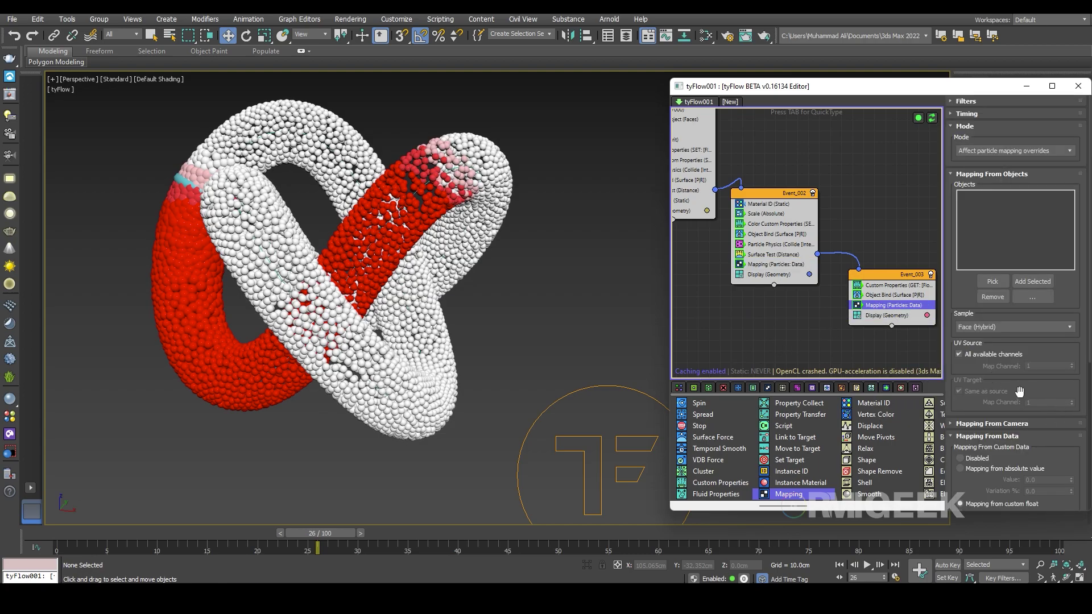
left_click(1073, 396)
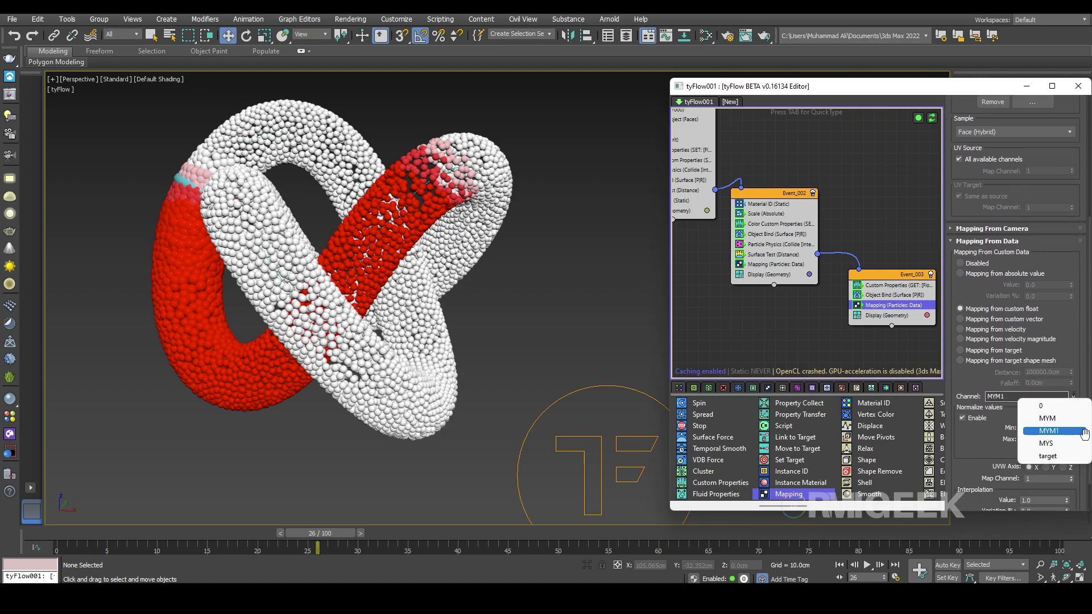
left_click(1048, 431)
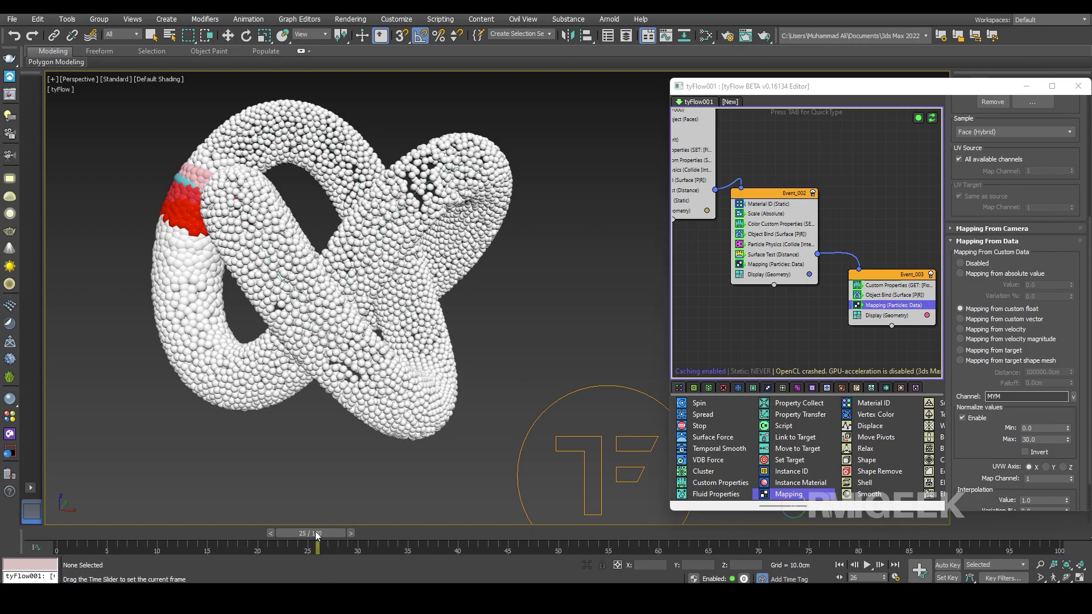
Scrub the animation back to frames 20 and 19 and examine the sphere colours behind the ring.
left_click_drag(352, 534, 257, 533)
scroll(1001, 170, "up", 5)
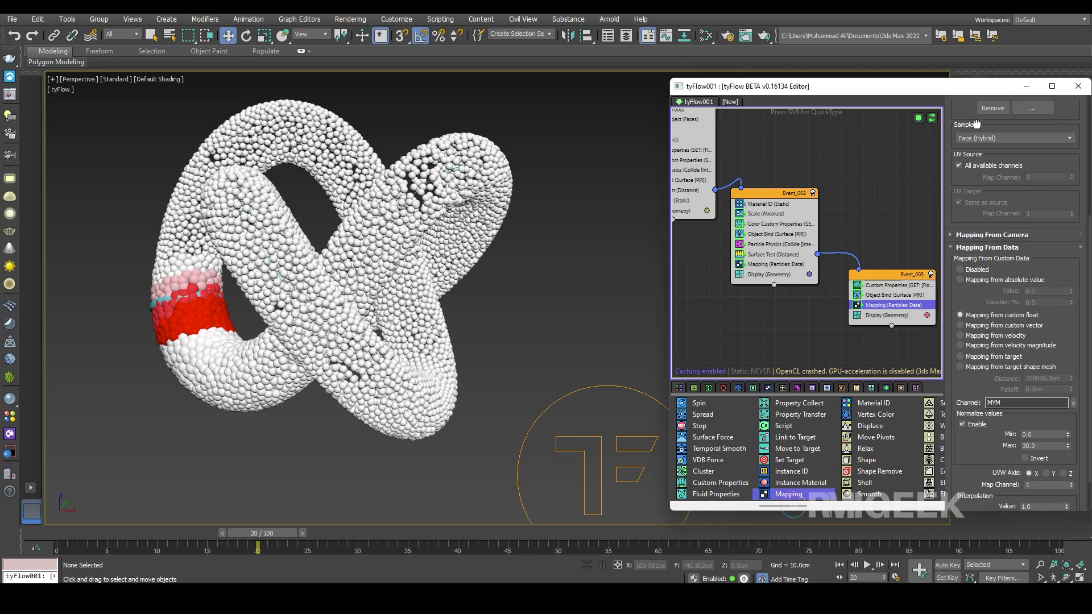
scroll(995, 215, "down", 5)
middle_click_drag(217, 345, 247, 396, "alt")
scroll(274, 355, "up", 5)
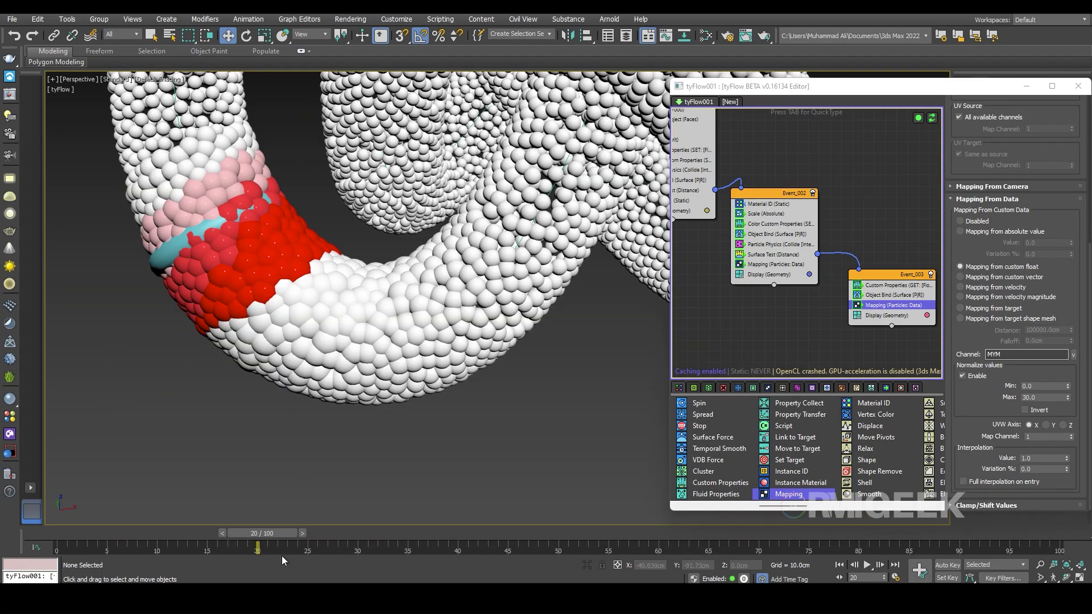
left_click_drag(273, 540, 248, 533)
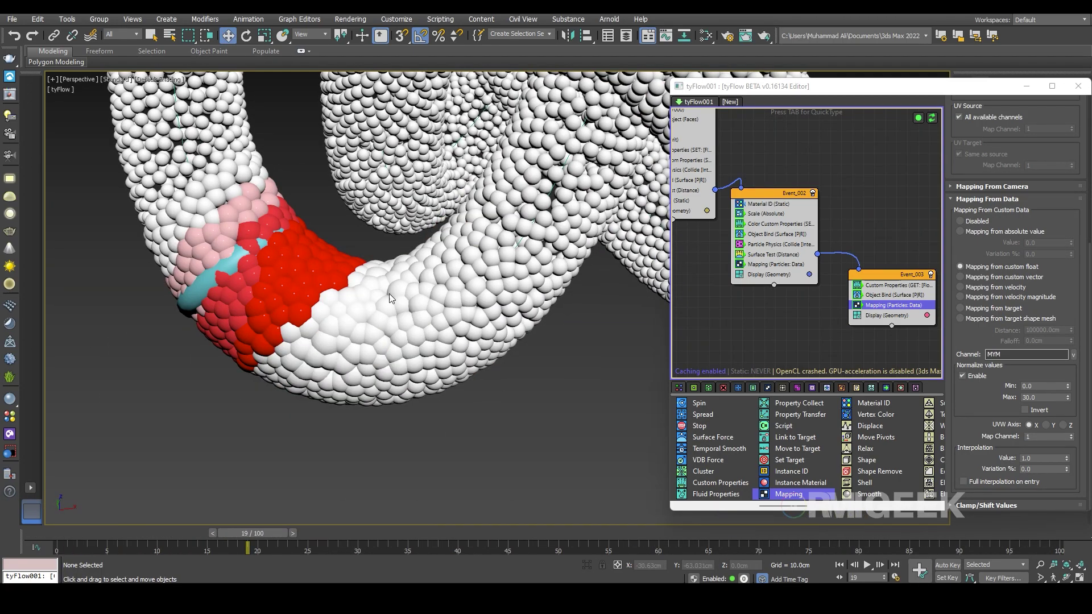
Copy the Color Custom Properties operator from Event_002 into Event_003, directly below its Custom Properties operator.
right_click(768, 229)
key("Escape")
right_click(877, 291)
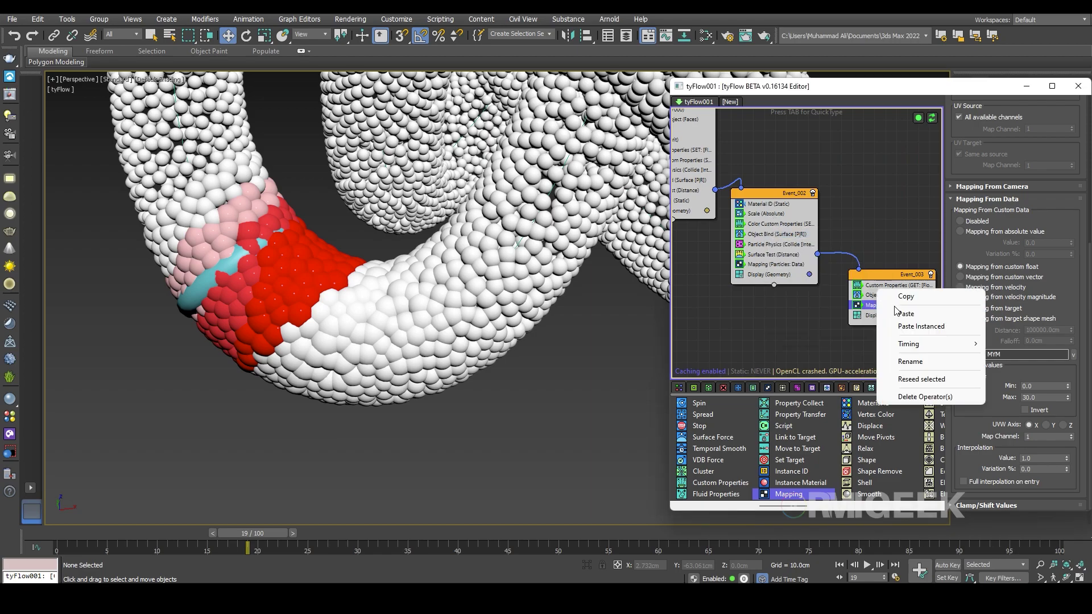
left_click(906, 313)
middle_click_drag(890, 297, 859, 297)
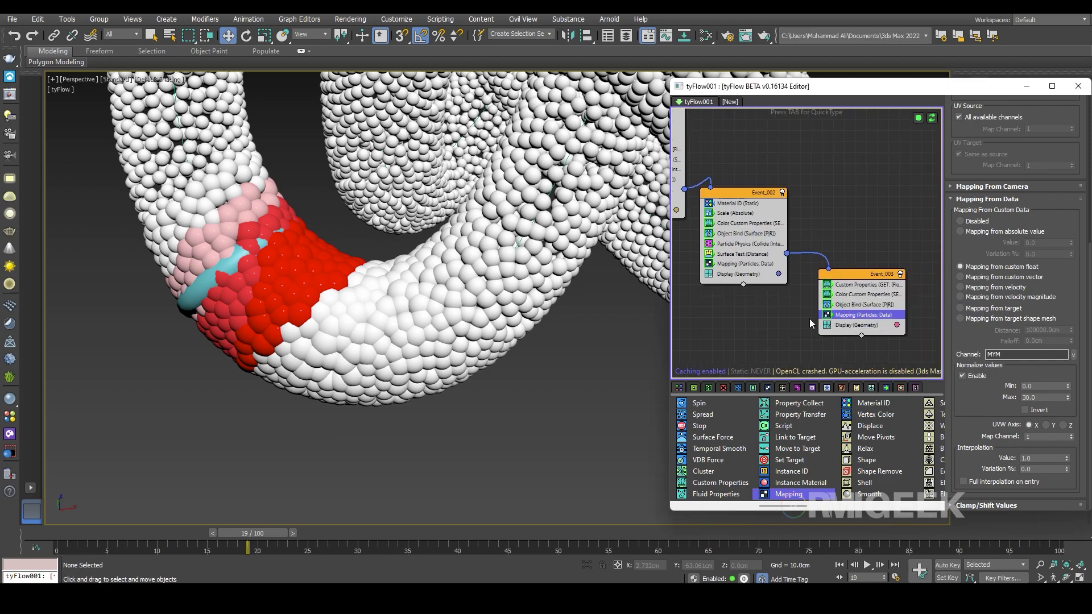
Set the custom float channel of Event_003's Color Custom Properties operator to MYM2.
left_click(869, 294)
left_click_drag(978, 448, 962, 351)
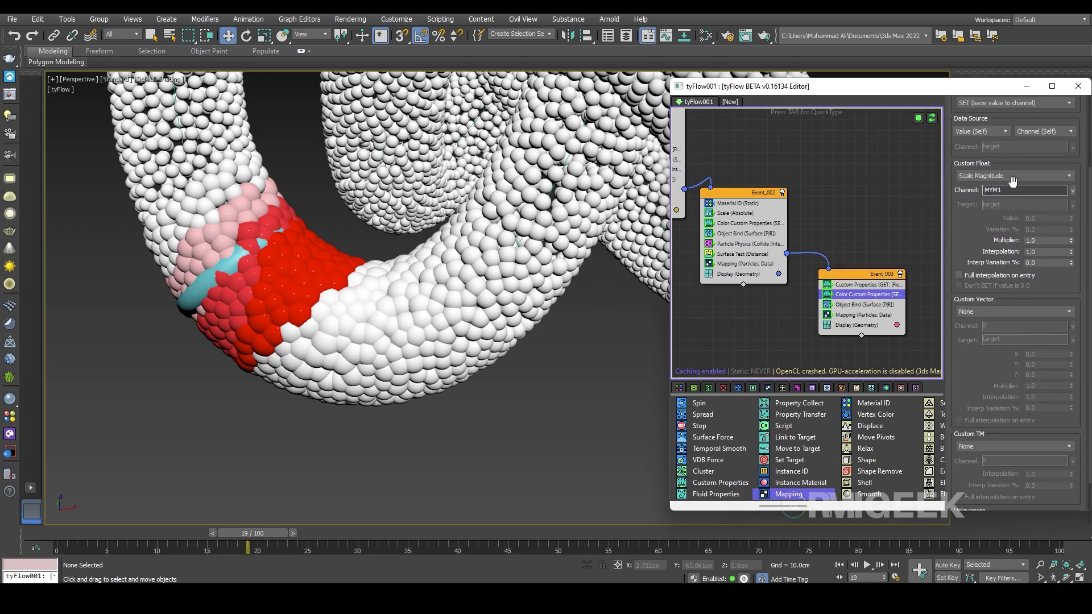
type("2")
left_click(807, 361)
Switch the custom float channel of Event_003's Mapping operator to MYM2.
left_click(864, 315)
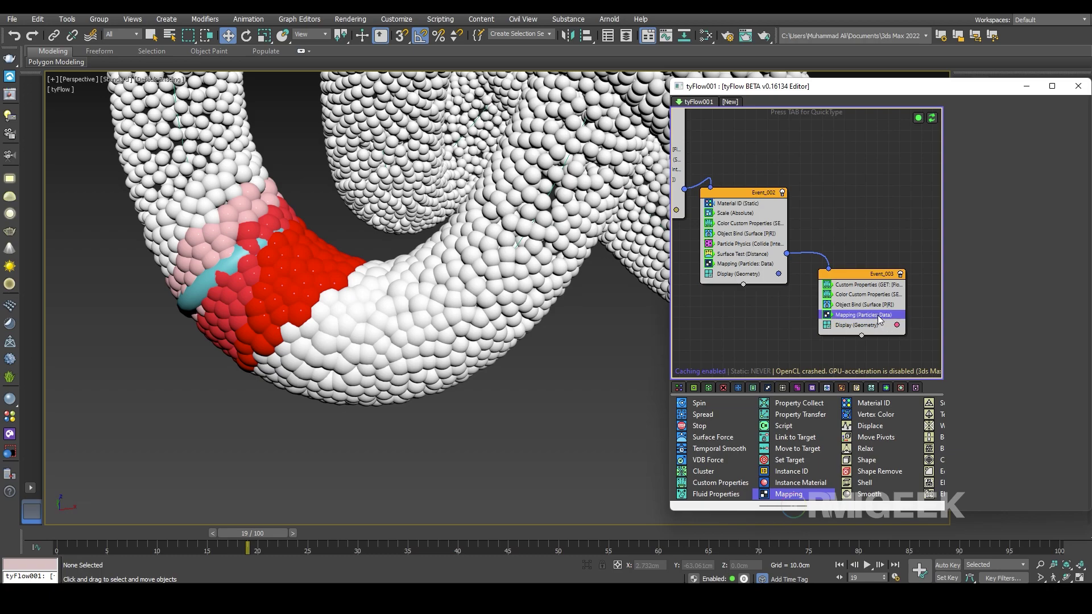
scroll(1066, 160, "down", 2)
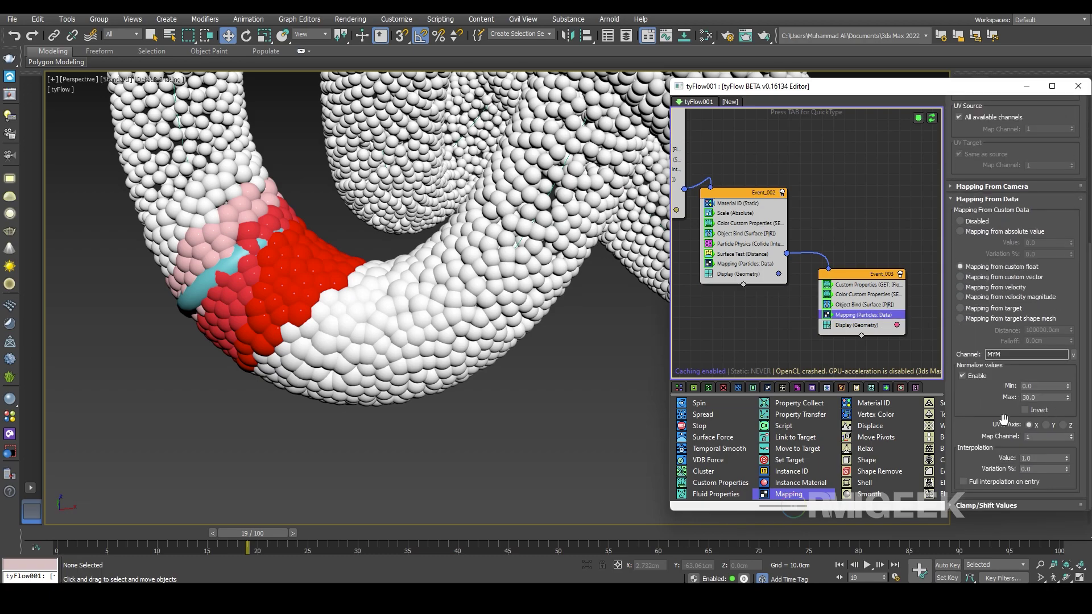
left_click(1073, 355)
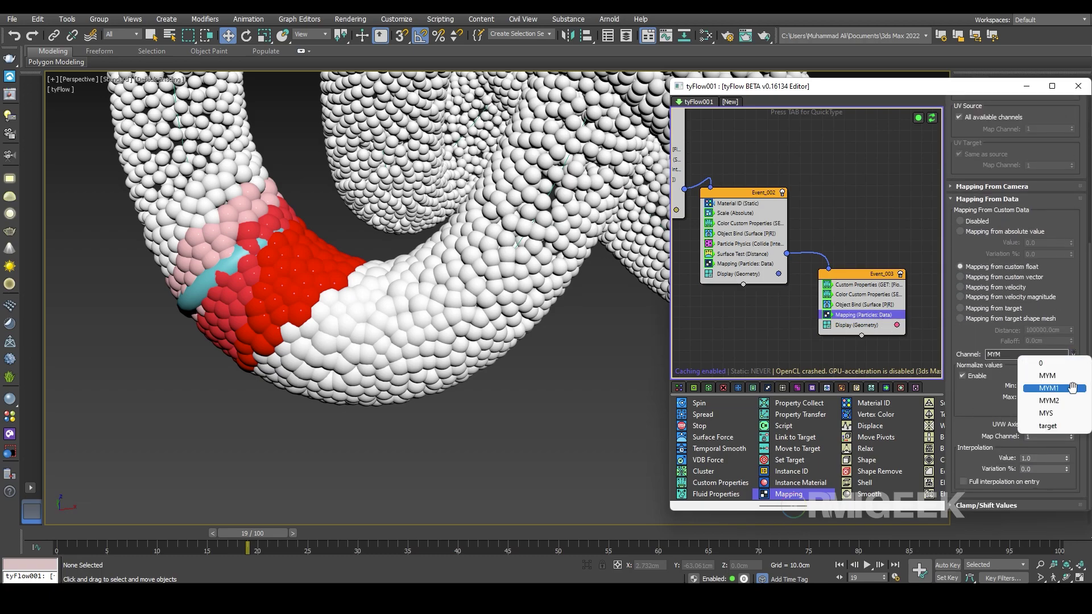
left_click(1060, 400)
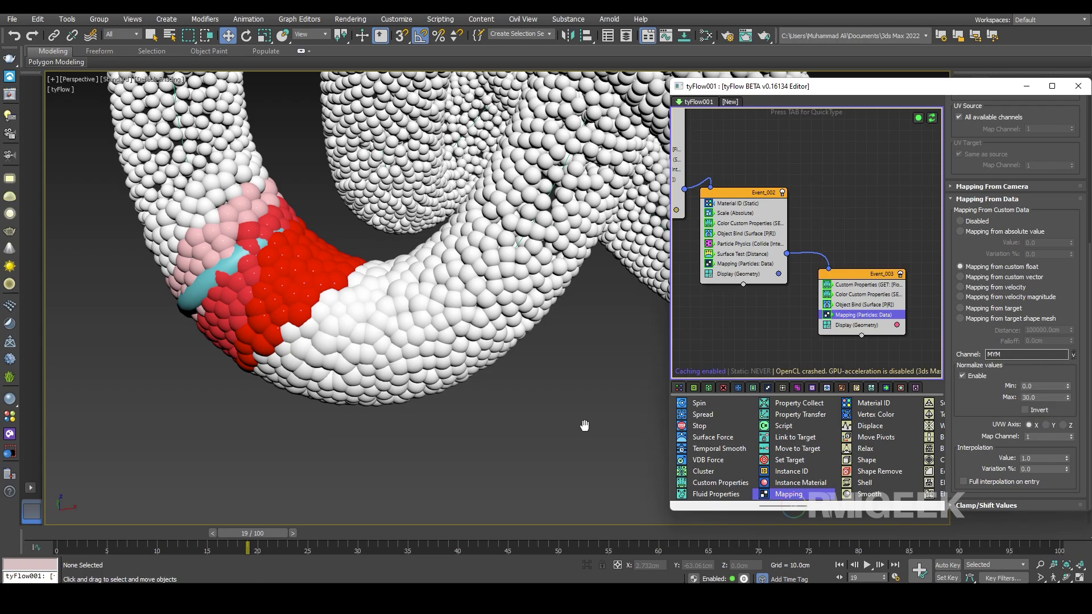
Check the timing of Event_003's Color Custom Properties, scrub to frame 33 and examine the sphere colours and spacing around the knot.
left_click(868, 295)
left_click(966, 114)
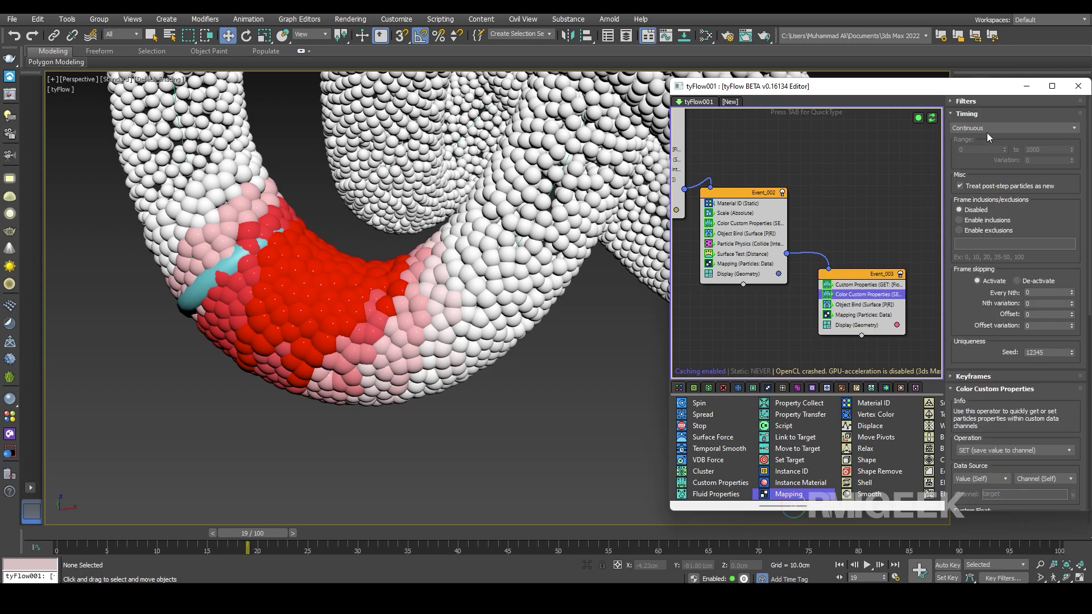
scroll(405, 460, "down", 3)
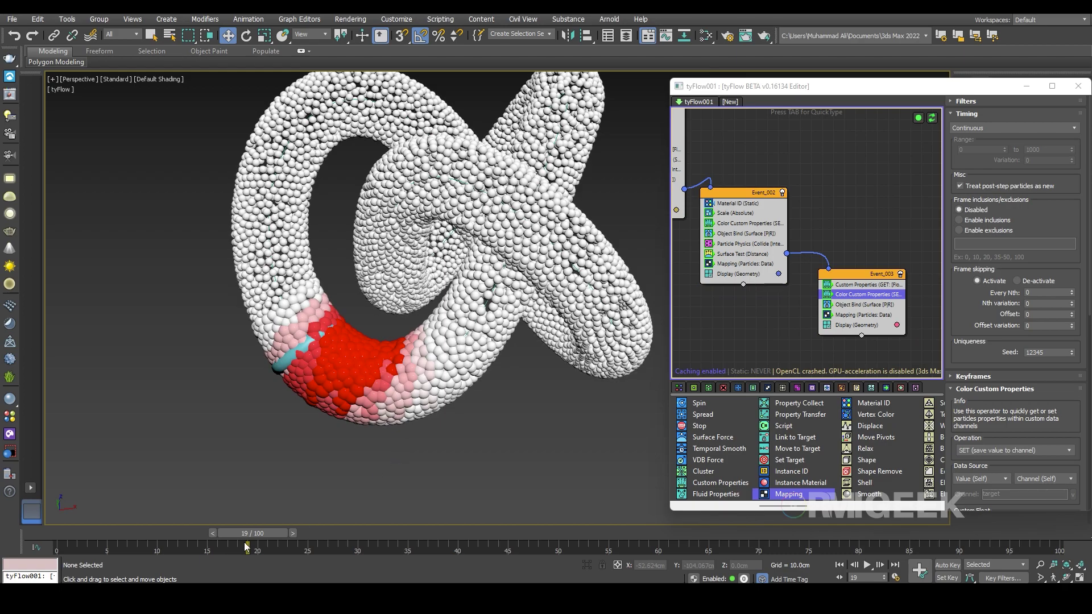
left_click_drag(248, 531, 383, 524)
middle_click_drag(364, 82, 353, 239)
scroll(333, 285, "up", 5)
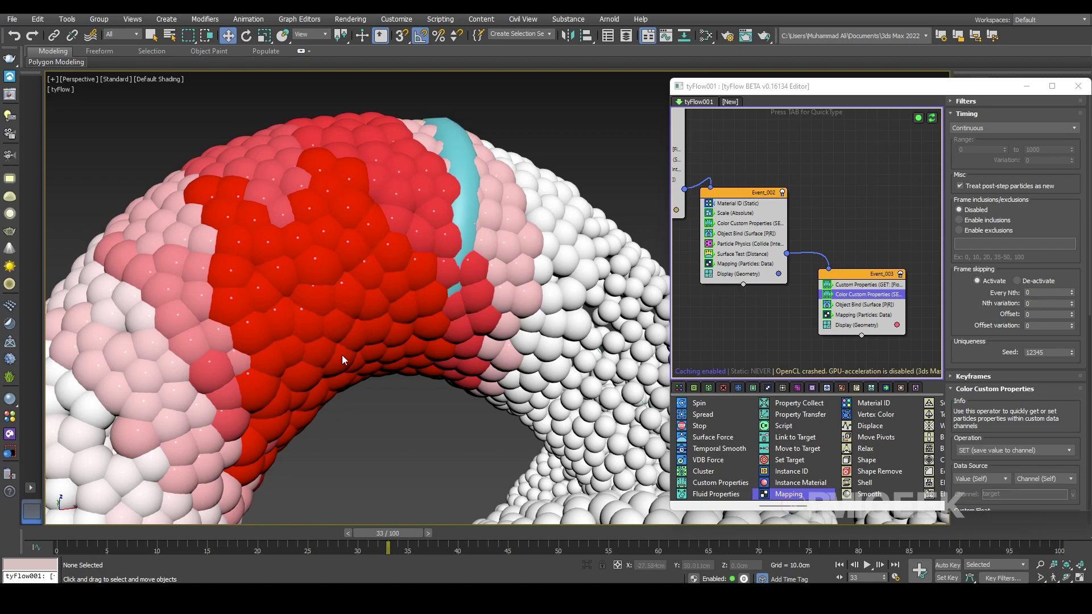
middle_click_drag(336, 354, 387, 268, "alt")
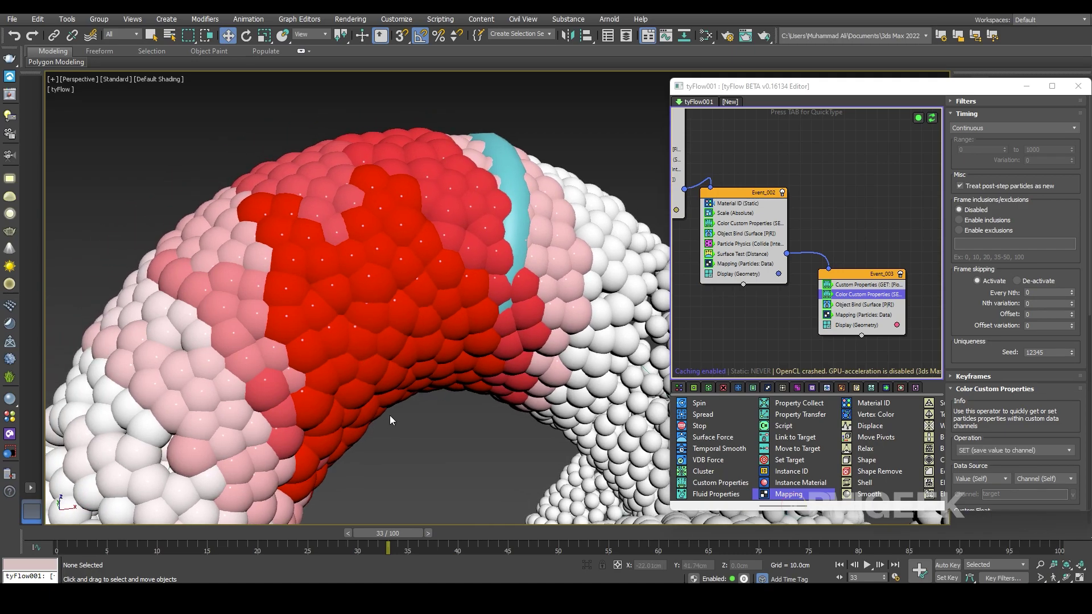
middle_click_drag(374, 408, 427, 376, "alt")
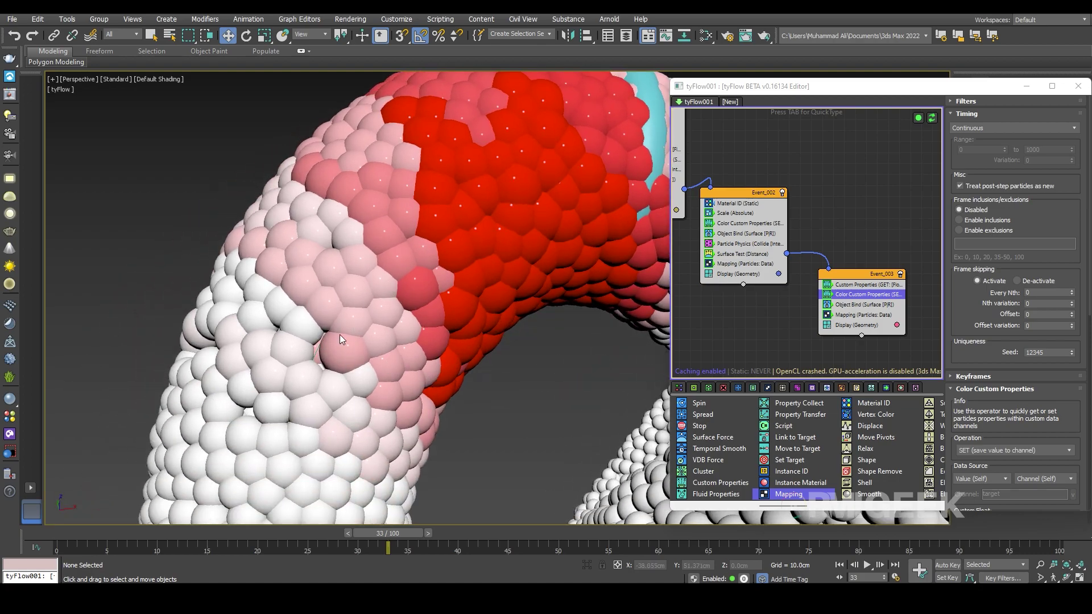
scroll(418, 394, "down", 6)
middle_click_drag(751, 278, 841, 267)
scroll(290, 338, "up", 5)
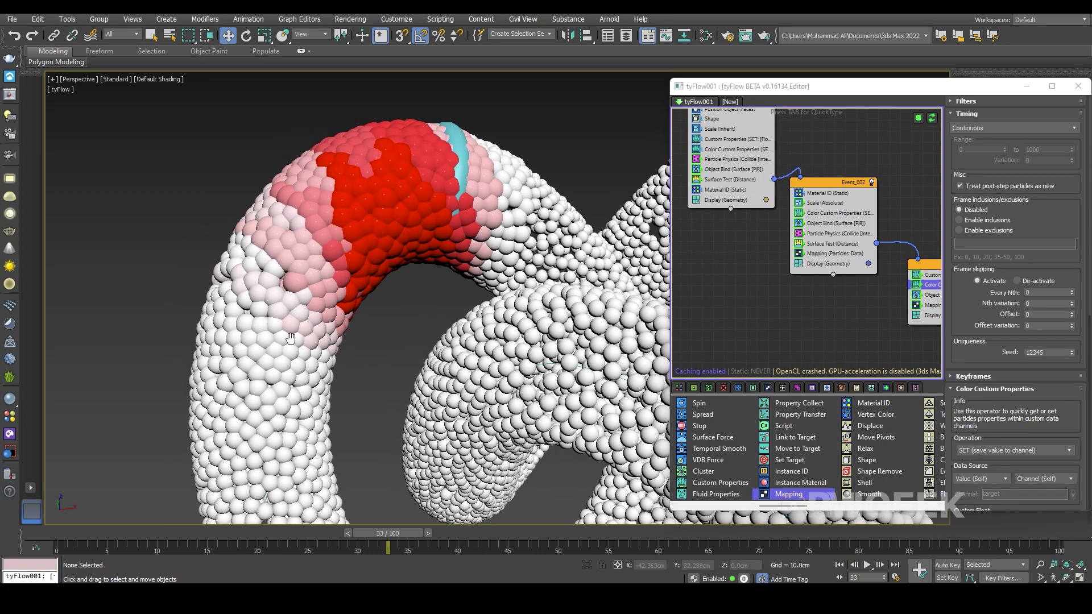
middle_click_drag(289, 338, 243, 322, "alt")
middle_click_drag(216, 398, 341, 336, "alt")
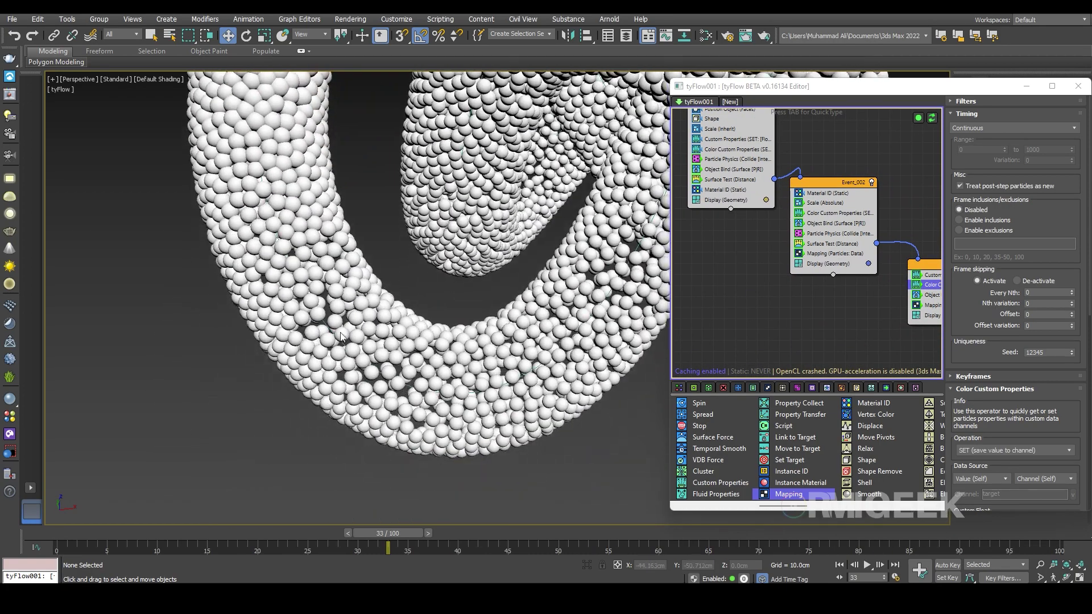
middle_click_drag(253, 235, 336, 315, "alt")
Set the collision radius type of Event_001's Particle Physics operator to Shape Radius.
middle_click_drag(696, 218, 700, 275)
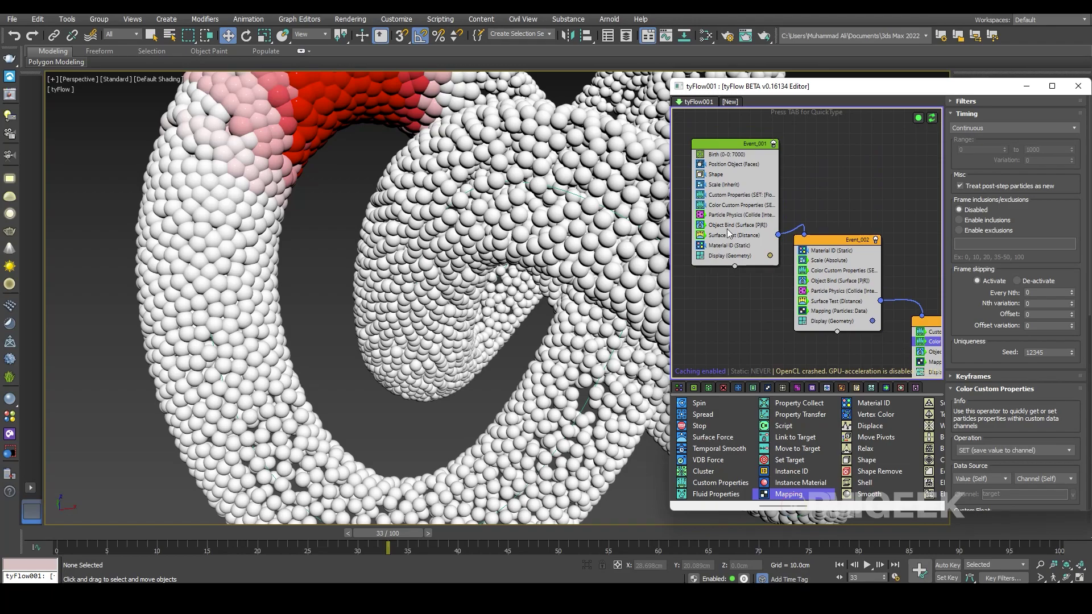
scroll(728, 230, "up", 1)
middle_click_drag(721, 338, 724, 361)
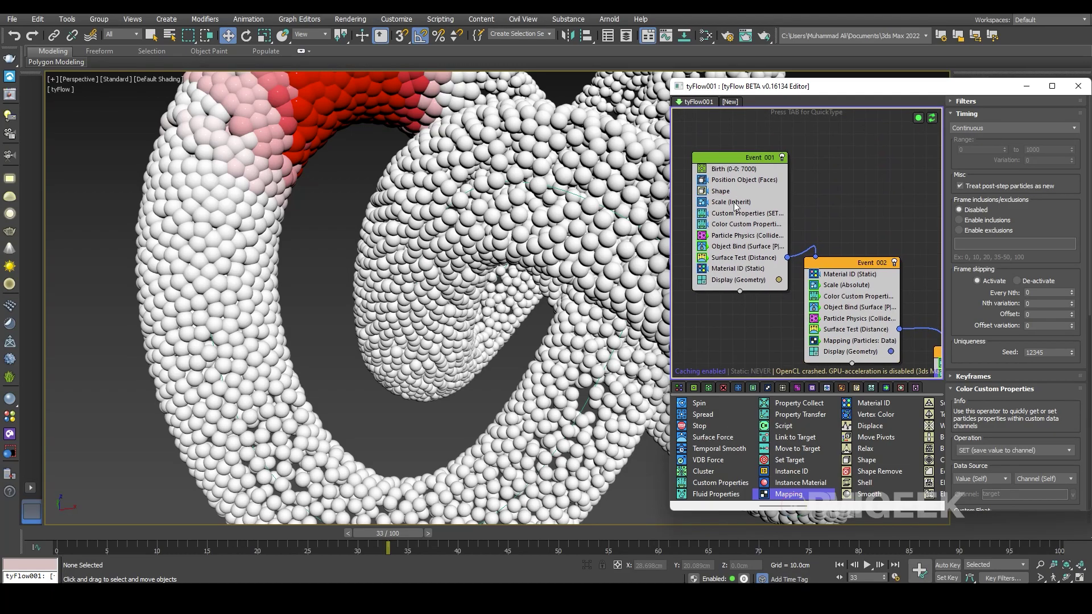
left_click(735, 235)
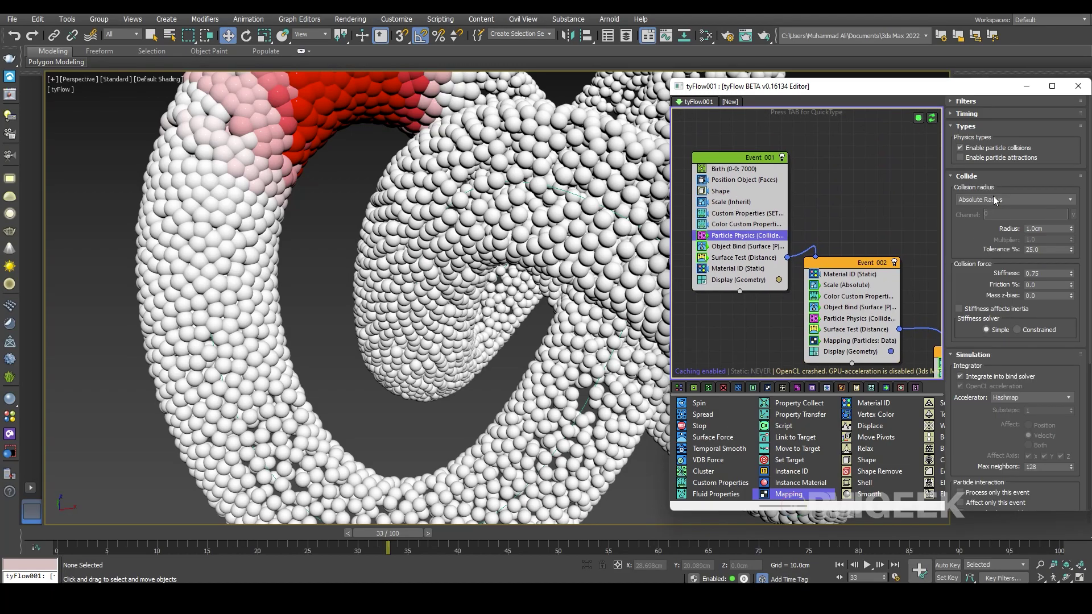
left_click(1014, 200)
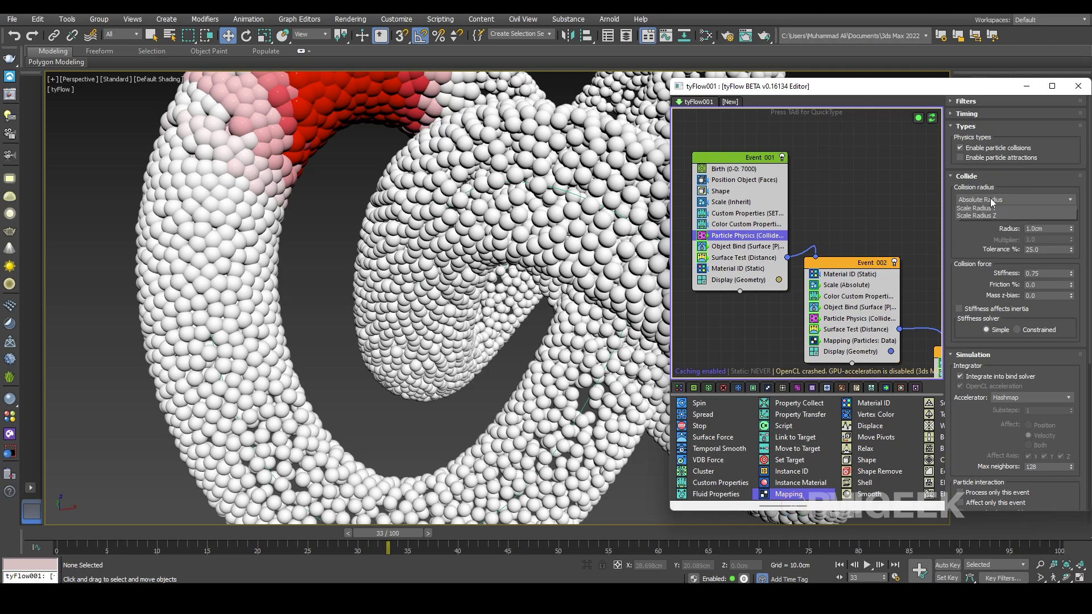
left_click(983, 228)
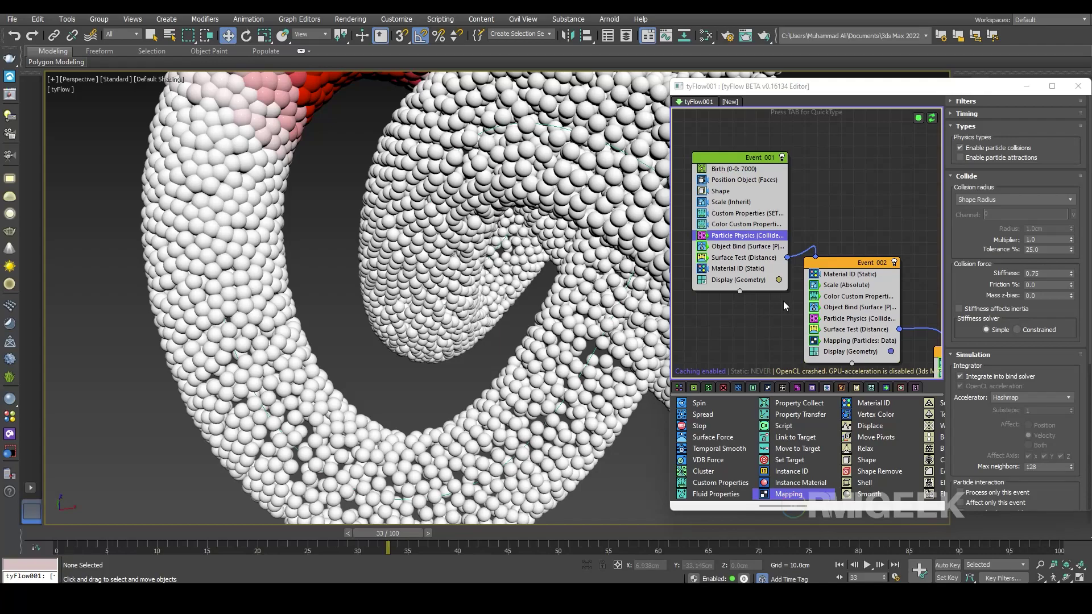
Set the collision radius type of Event_002's Particle Physics operator to Shape Radius and inspect the sphere spacing.
left_click(842, 319)
left_click(993, 128)
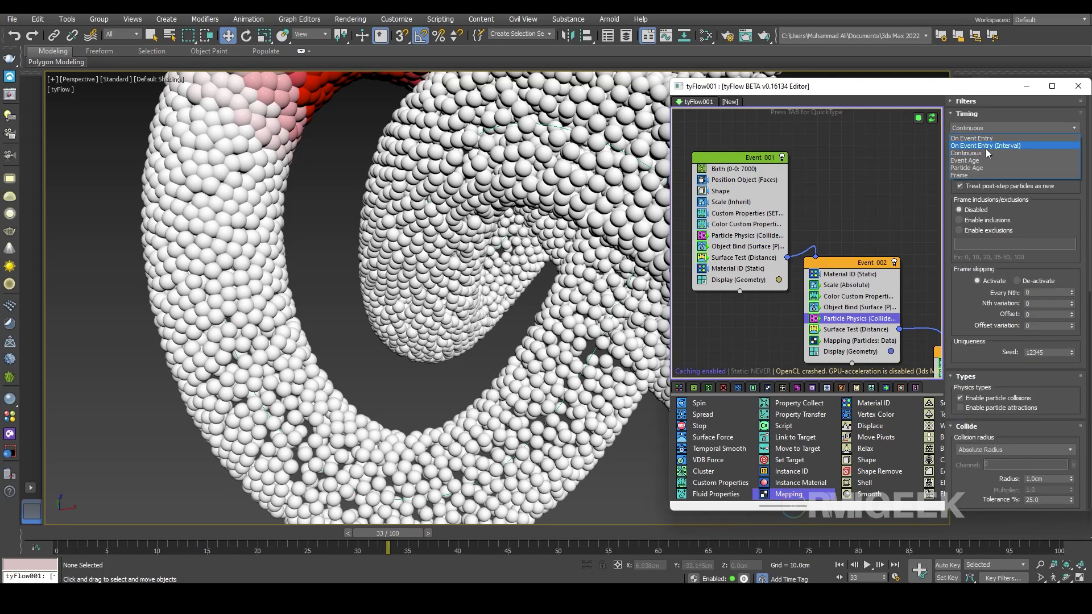
scroll(968, 325, "down", 1)
scroll(967, 325, "down", 3)
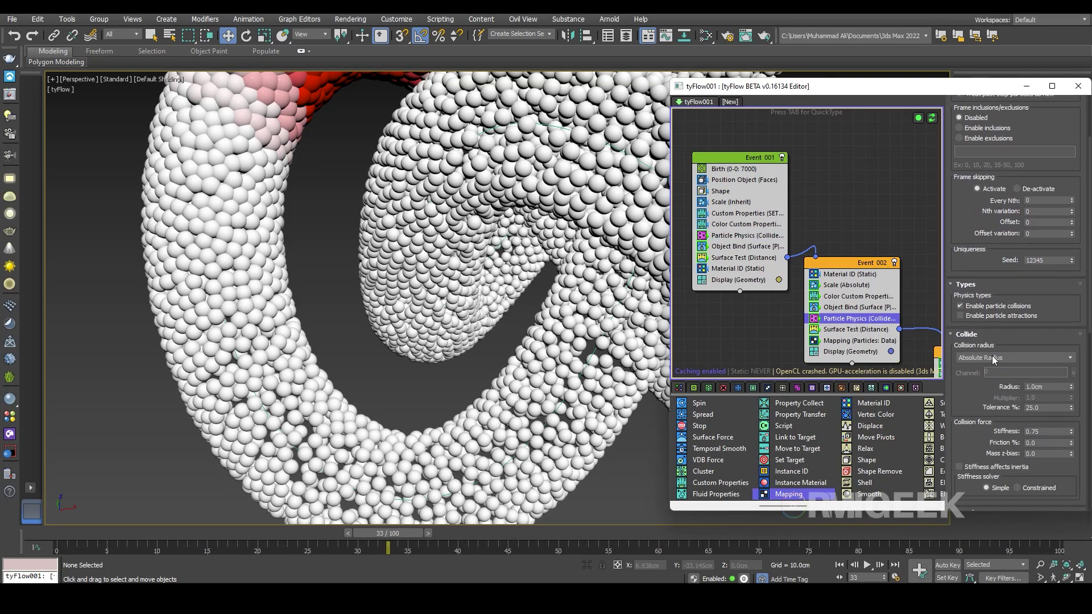
left_click(986, 357)
left_click(993, 383)
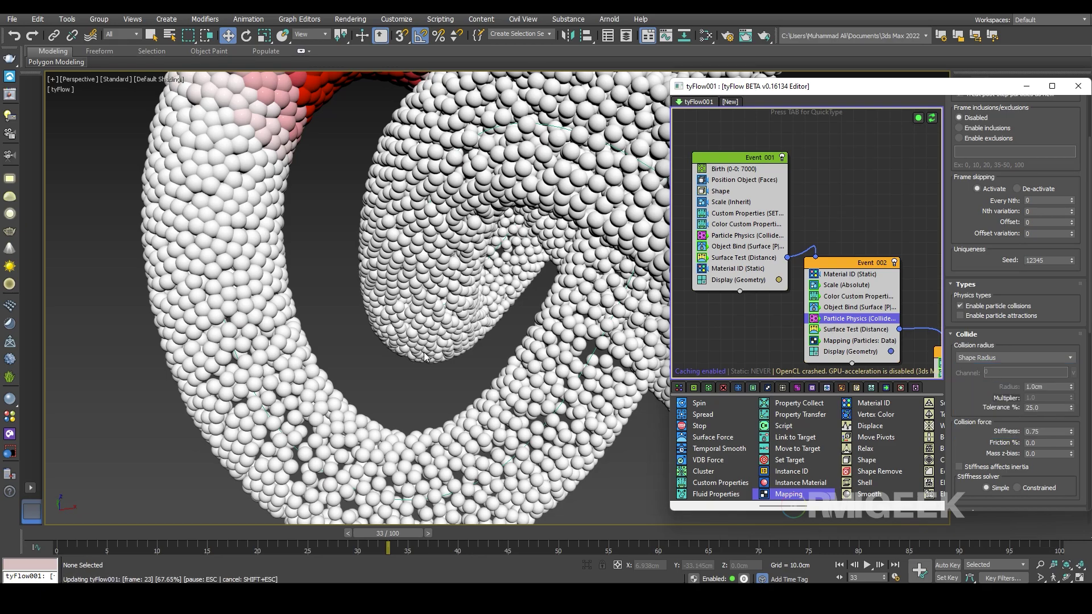
scroll(424, 357, "down", 5)
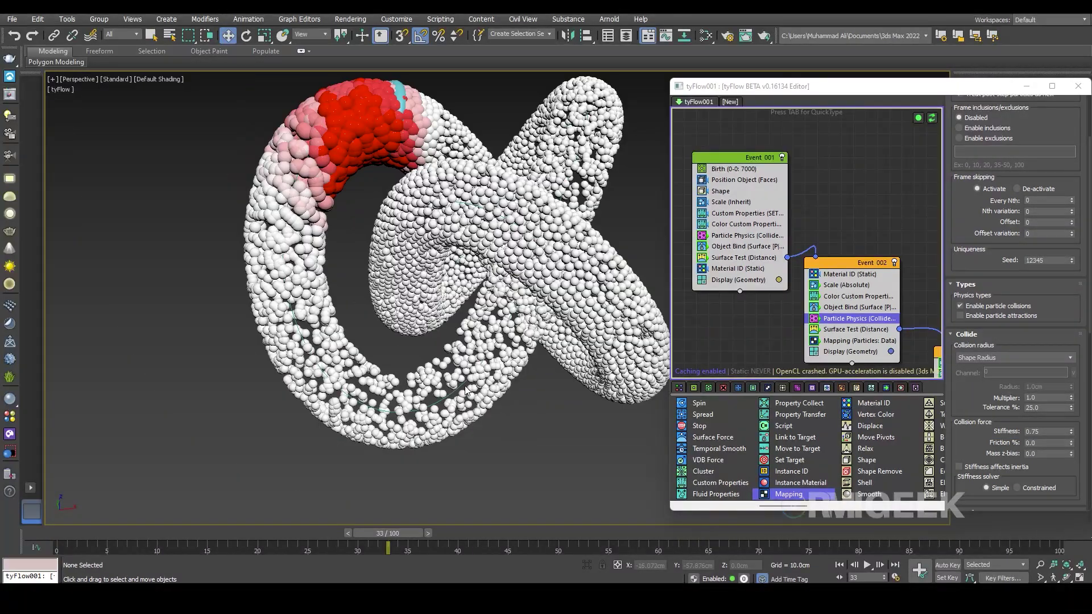
middle_click_drag(465, 390, 295, 394)
middle_click_drag(708, 344, 613, 266)
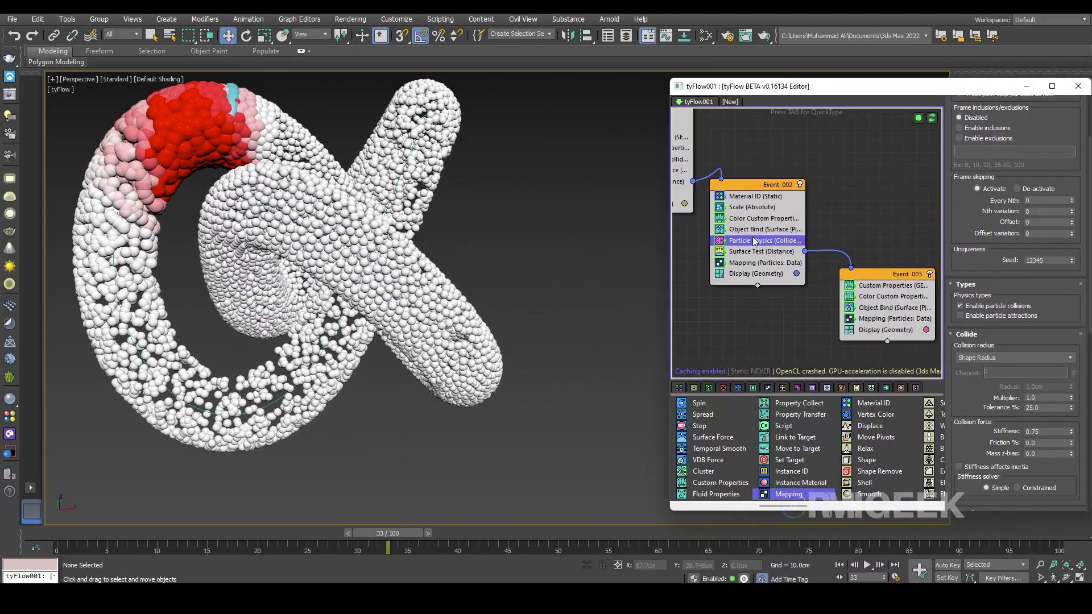
right_click(753, 241)
left_click(780, 246)
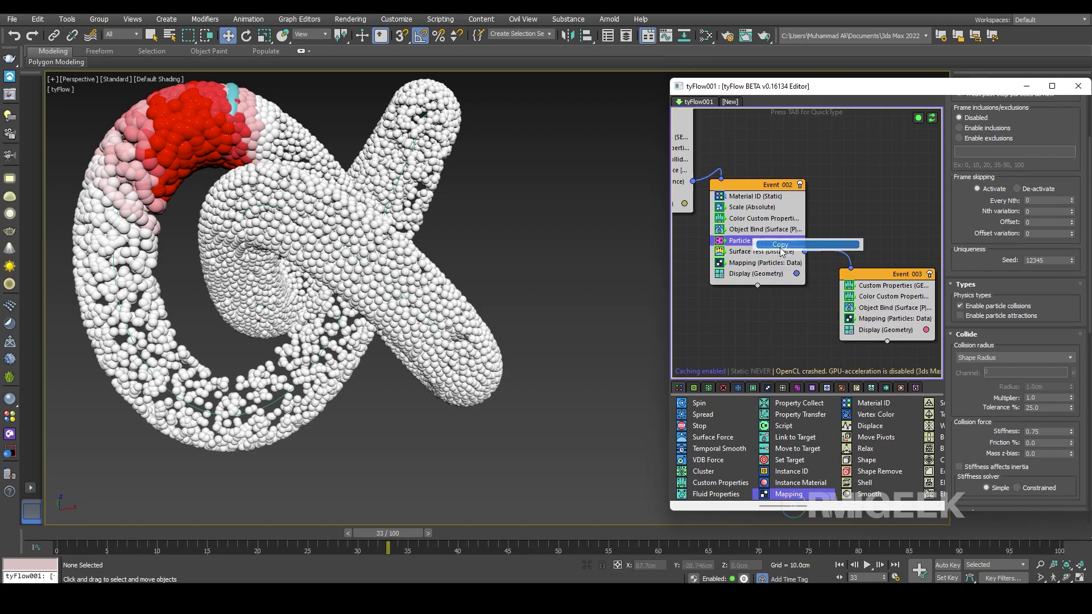
right_click(884, 325)
left_click(879, 318)
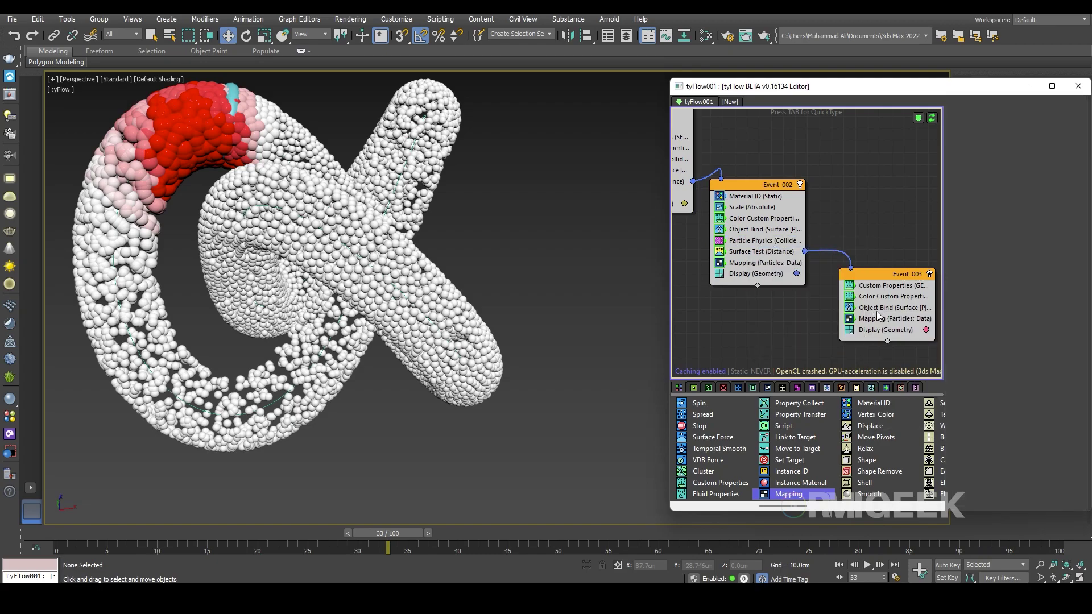
right_click(876, 313)
left_click(876, 310)
right_click(877, 312)
left_click(777, 303)
Copy the Particle Physics operator from Event_002 into Event_003, between its Object Bind and Mapping operators.
right_click(744, 243)
left_click(736, 237)
right_click(736, 238)
left_click(761, 246)
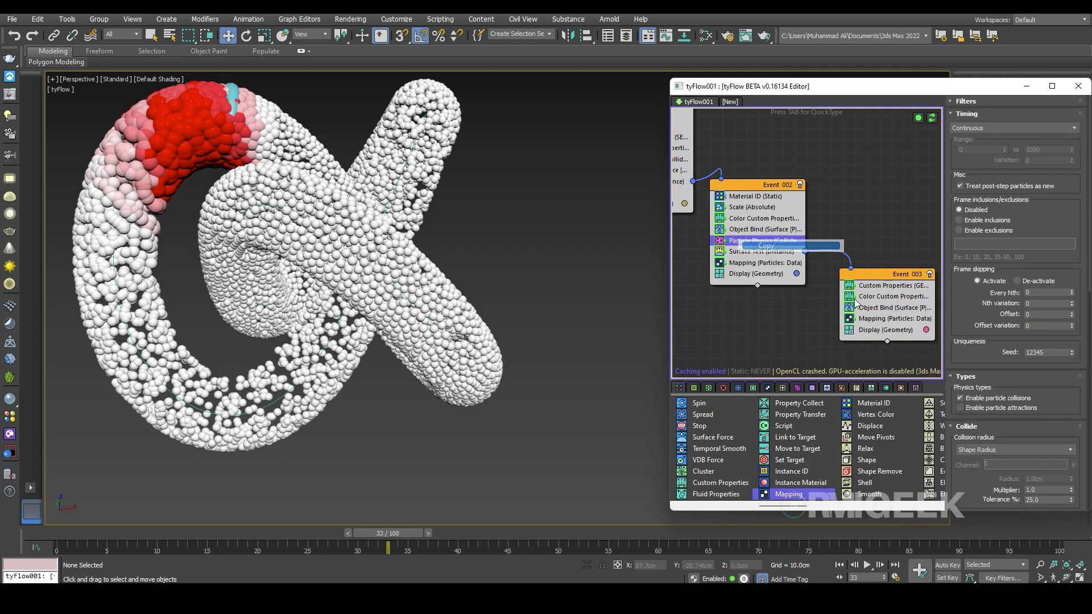
right_click(868, 317)
left_click(887, 340)
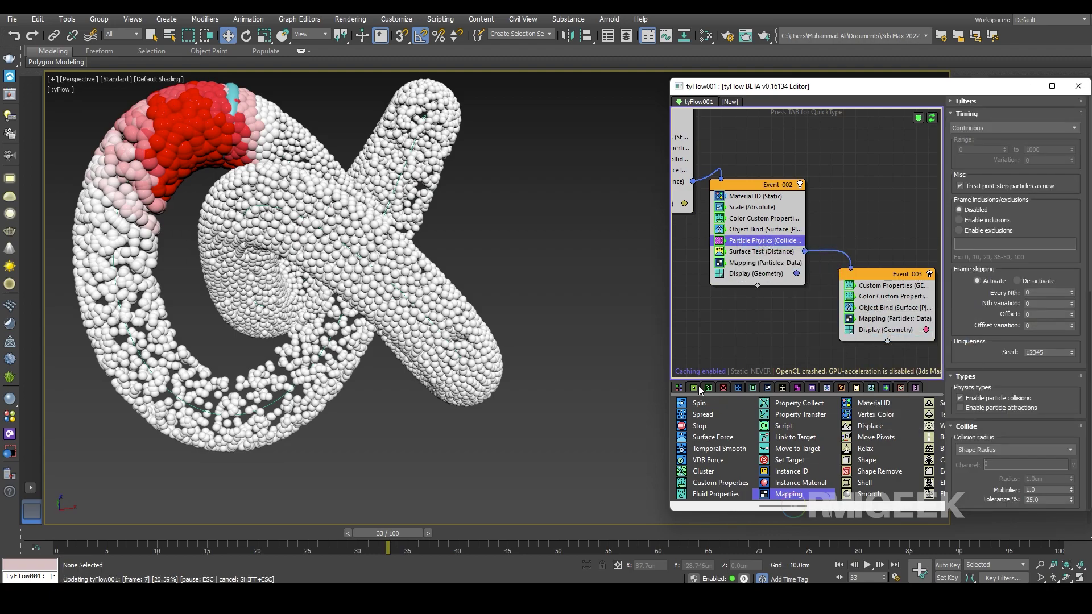
left_click(862, 312)
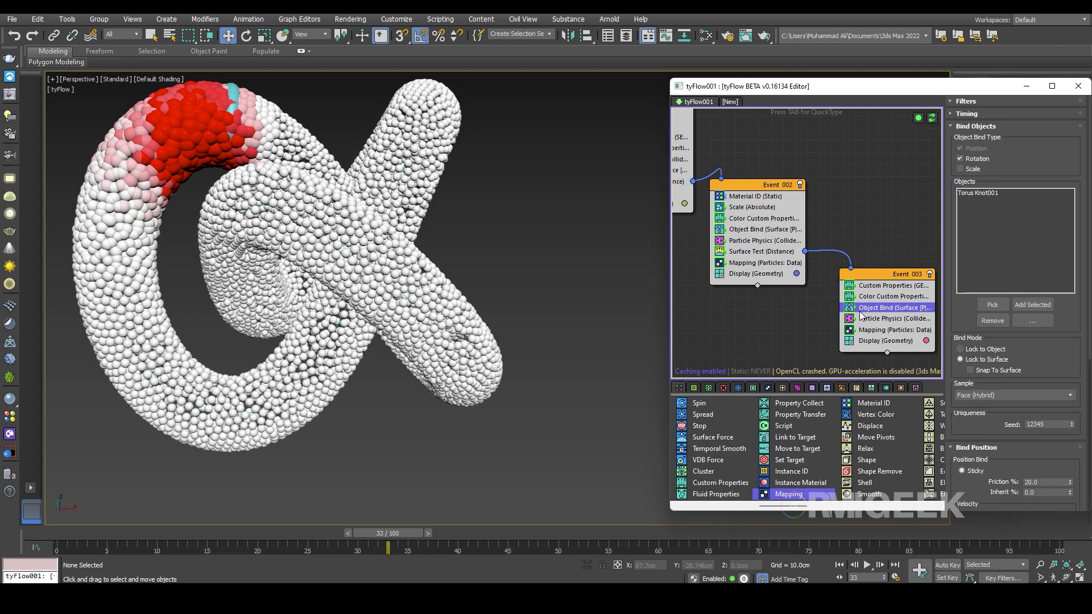
Scrub the animation forward to frame 82, close the tyFlow editor and play the animation to review the effect.
left_click(606, 393)
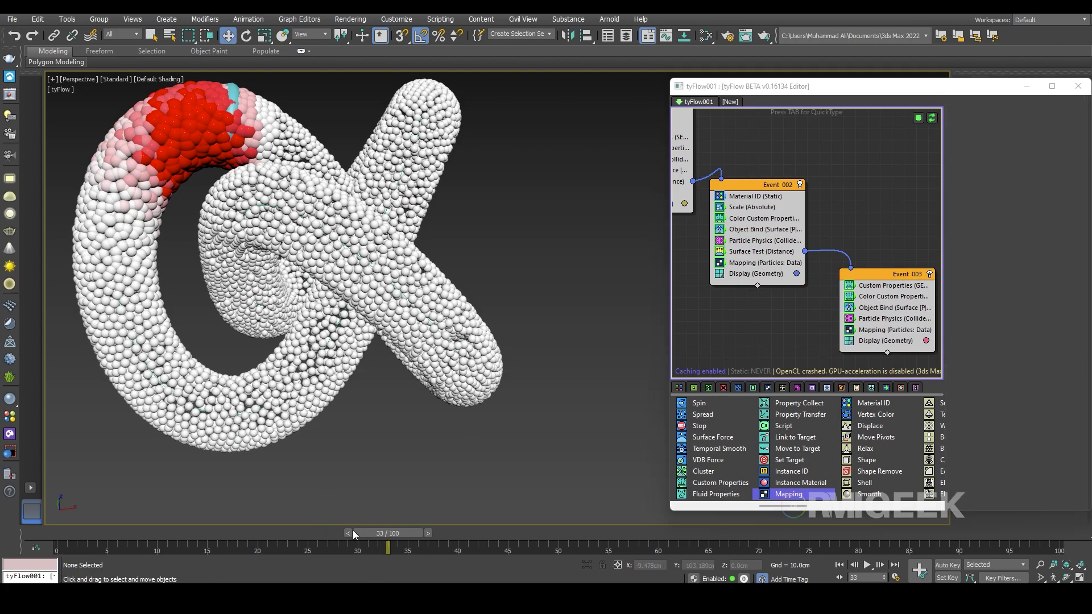
left_click_drag(353, 533, 909, 518)
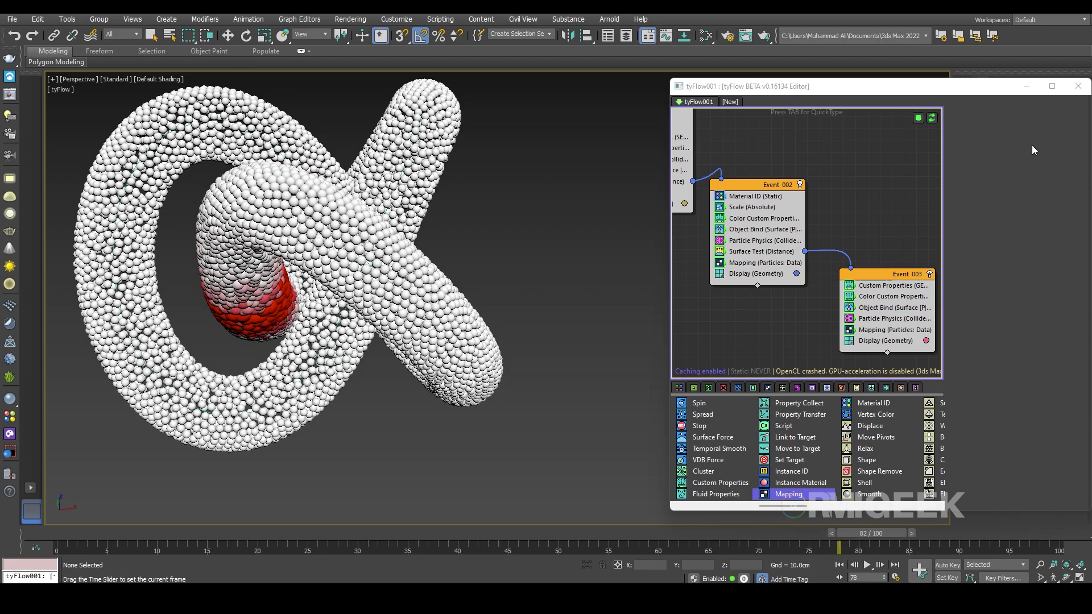
left_click(1078, 85)
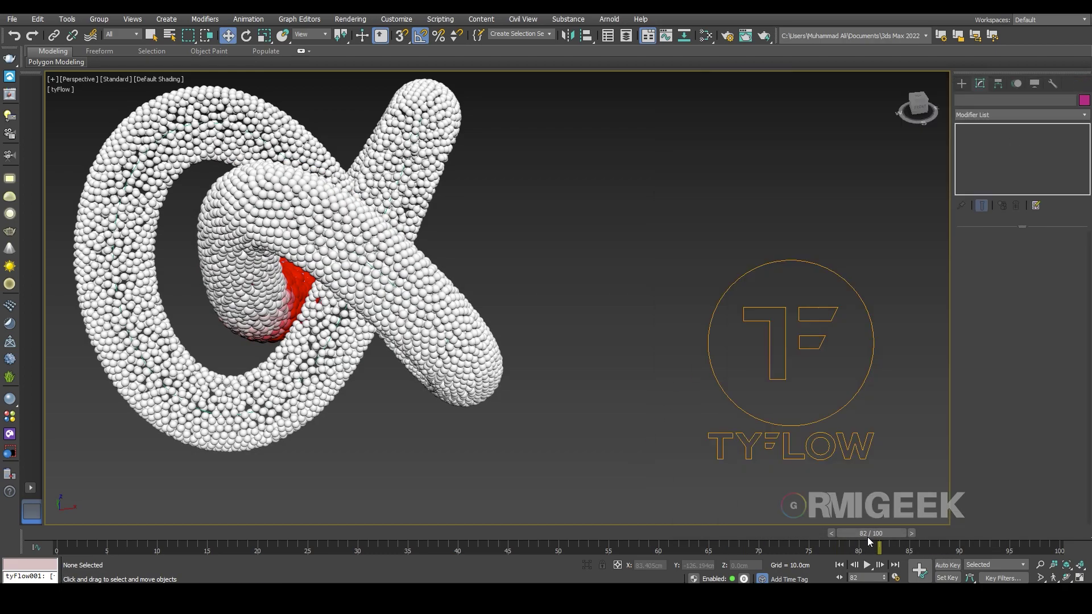
key("/")
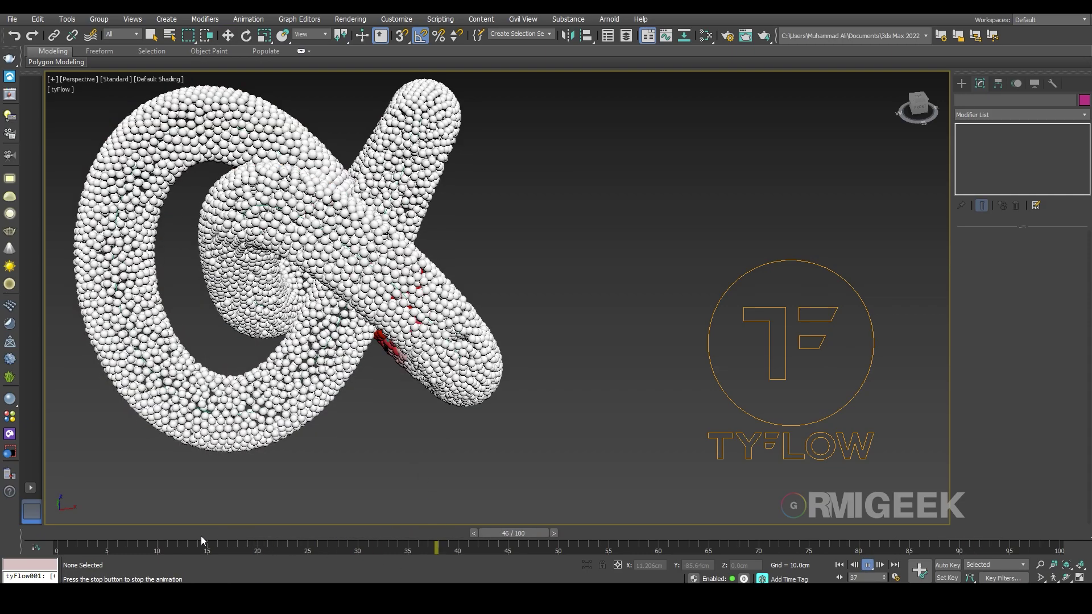
Stop the playback and scrub the animation to frame 58 to review the spheres growing around the ring.
left_click_drag(201, 535, 370, 531)
middle_click_drag(330, 426, 408, 408, "alt")
scroll(443, 397, "down", 3)
left_click_drag(387, 531, 636, 514)
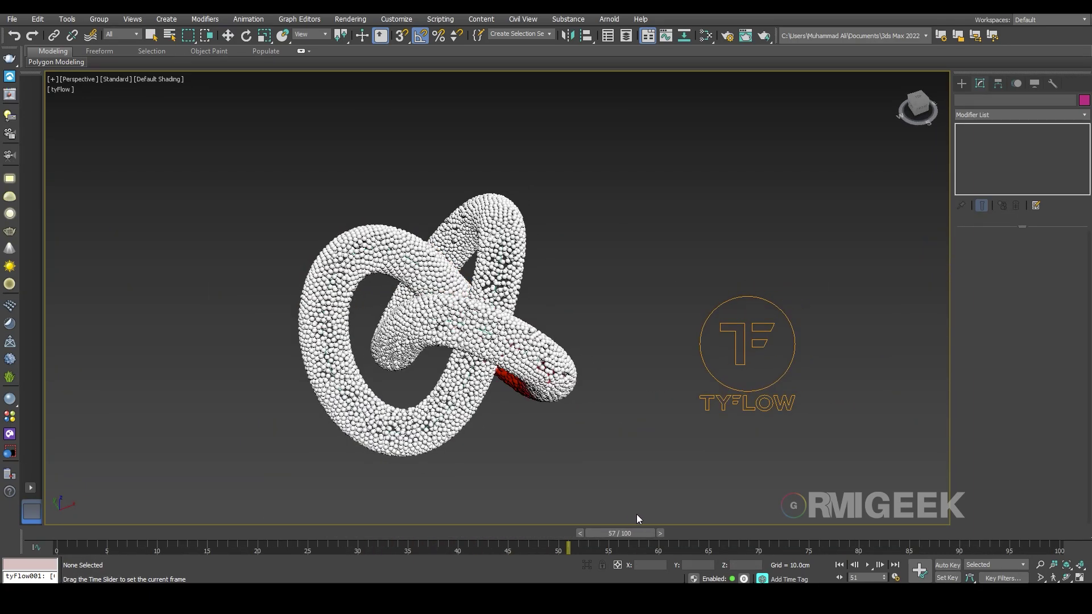
Unhide the torus knot mesh beneath the spheres and check its shading in the viewport.
right_click(590, 422)
left_click(612, 374)
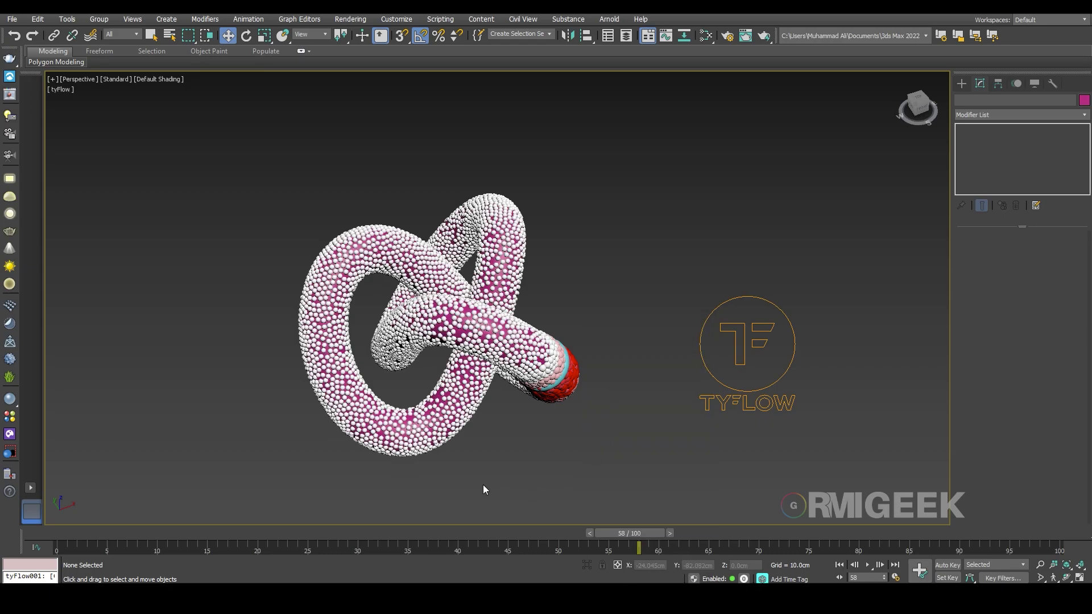
key("F3")
key("F3")
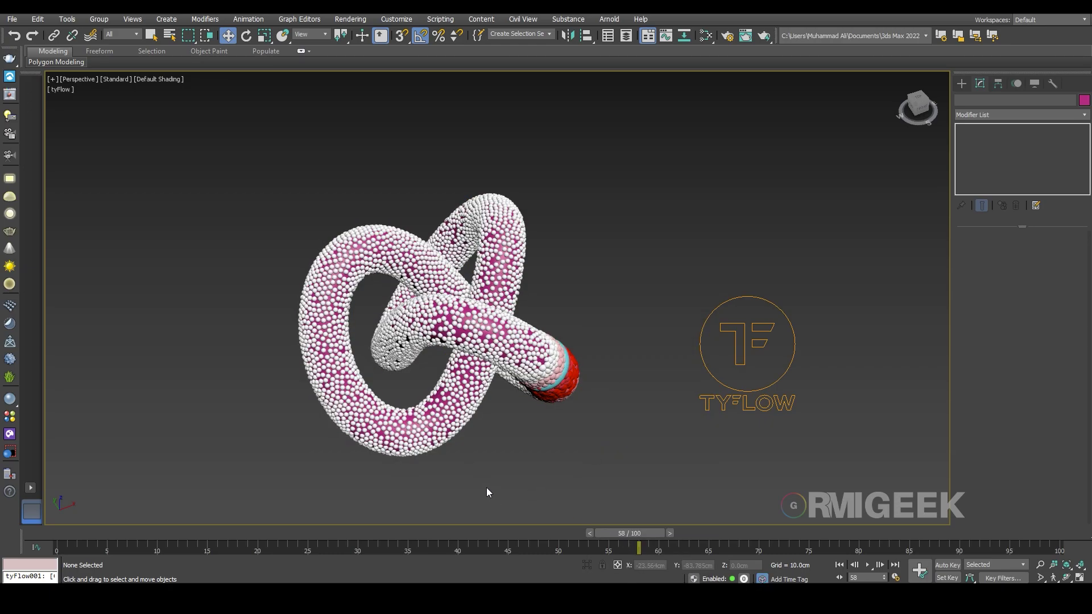
Assign the black VRayMtl Material #27 to the torus knot and minimize the Slate Material Editor.
key("m")
left_click_drag(290, 57, 781, 93)
scroll(779, 340, "down", 5)
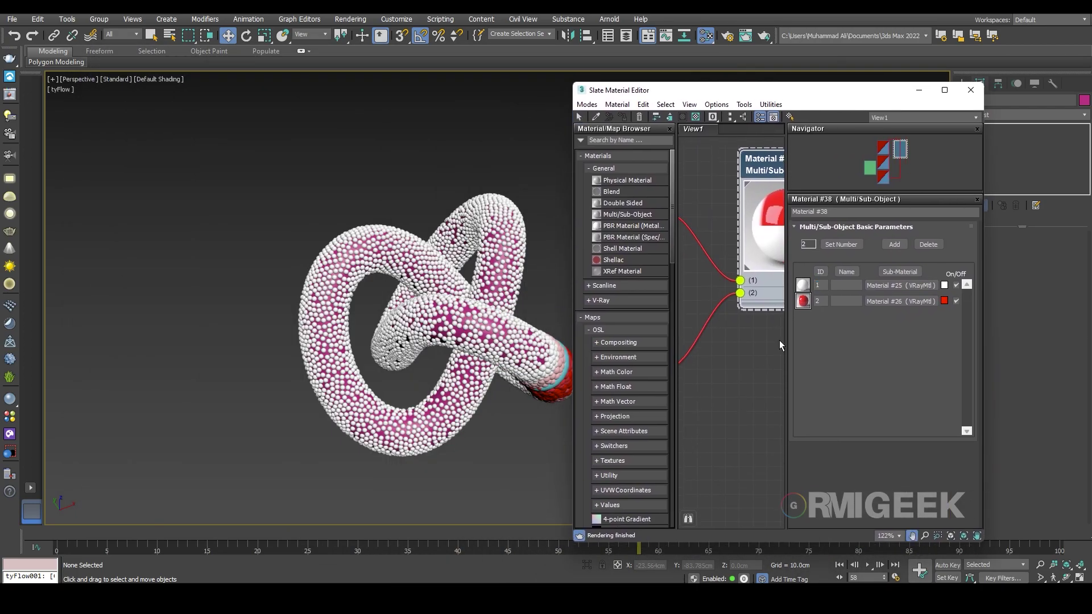
mouse_move(779, 340)
middle_mouse_down()
mouse_move(722, 368)
mouse_move(771, 328)
middle_mouse_up()
scroll(746, 353, "up", 4)
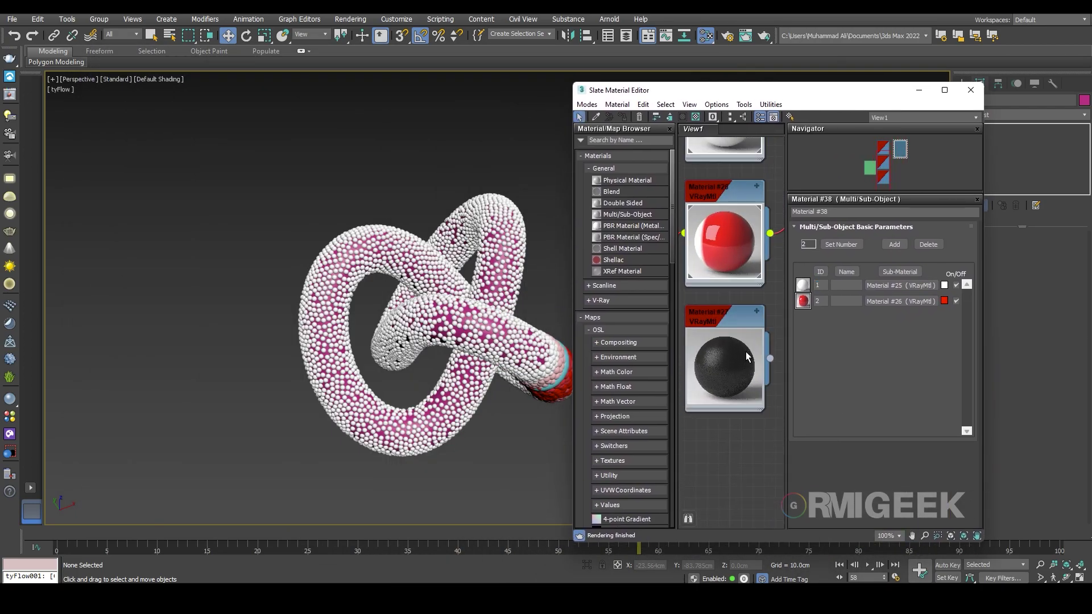
left_click(425, 401)
right_click(714, 323)
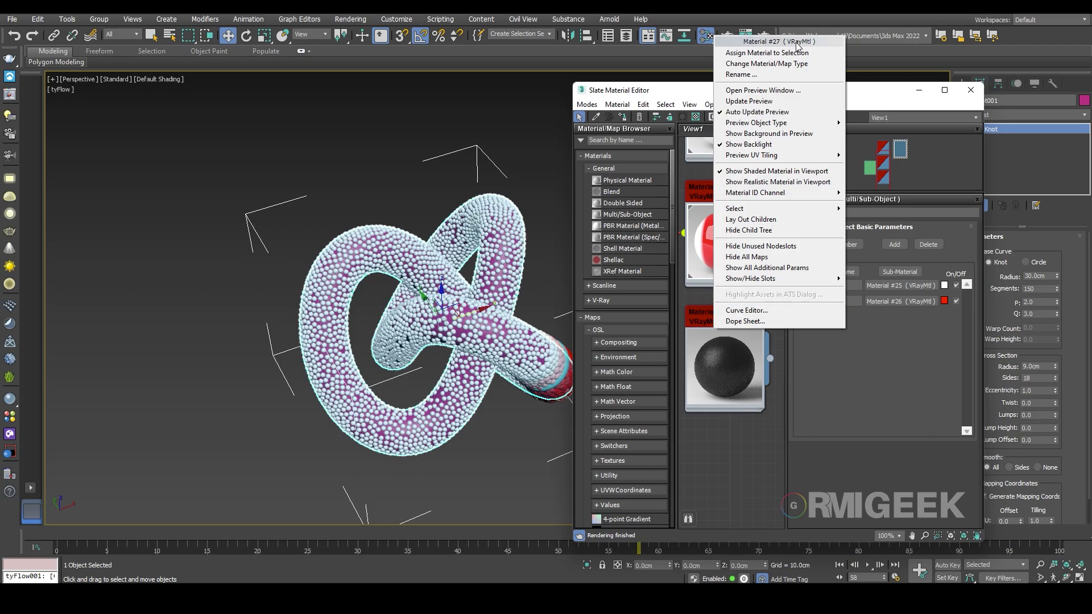
left_click(775, 53)
left_click(918, 90)
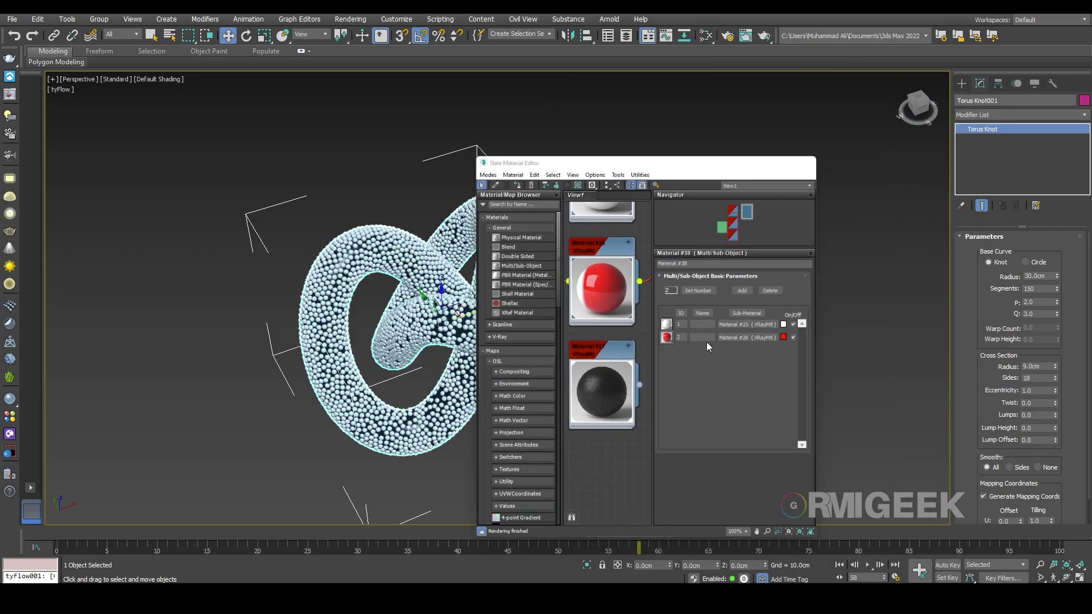
Deselect the torus knot and scrub the animation through to frame 100 to review the spheres over the black surface.
left_click(653, 335)
scroll(476, 323, "up", 10)
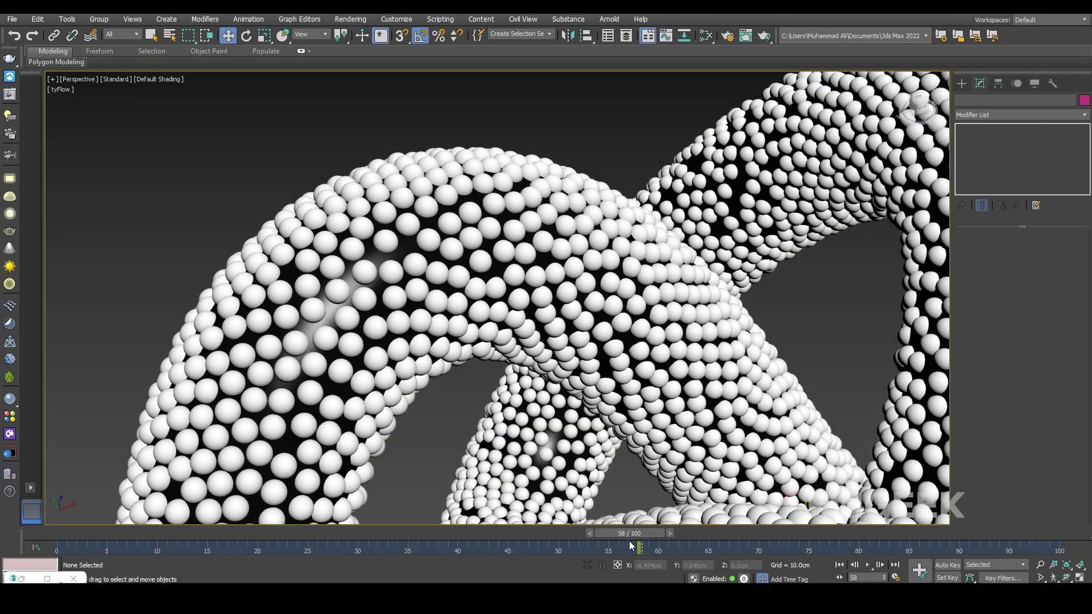
left_click(291, 533)
left_click_drag(292, 534, 439, 534)
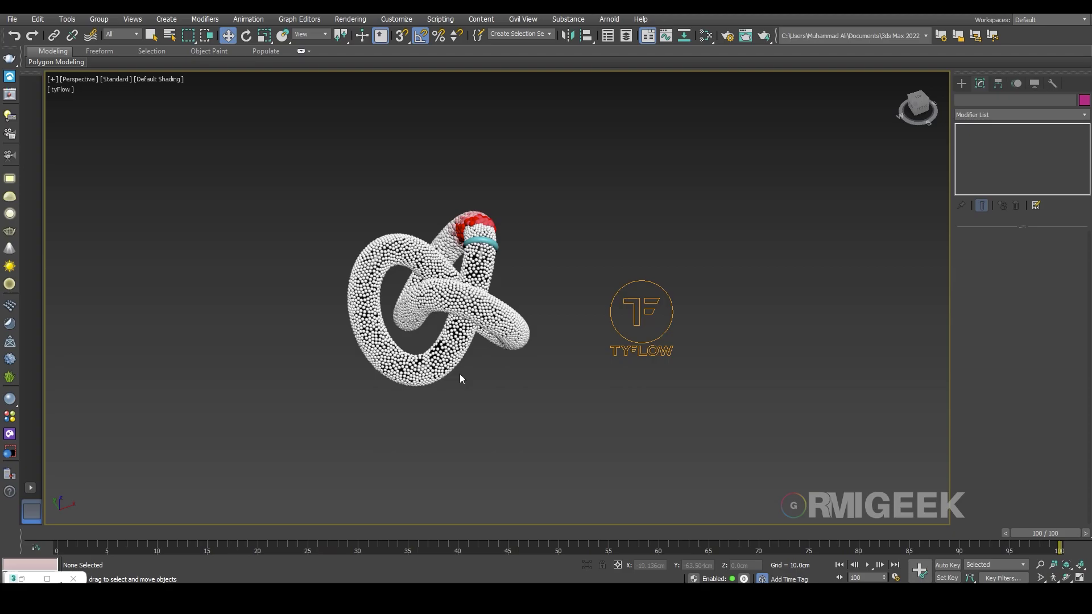